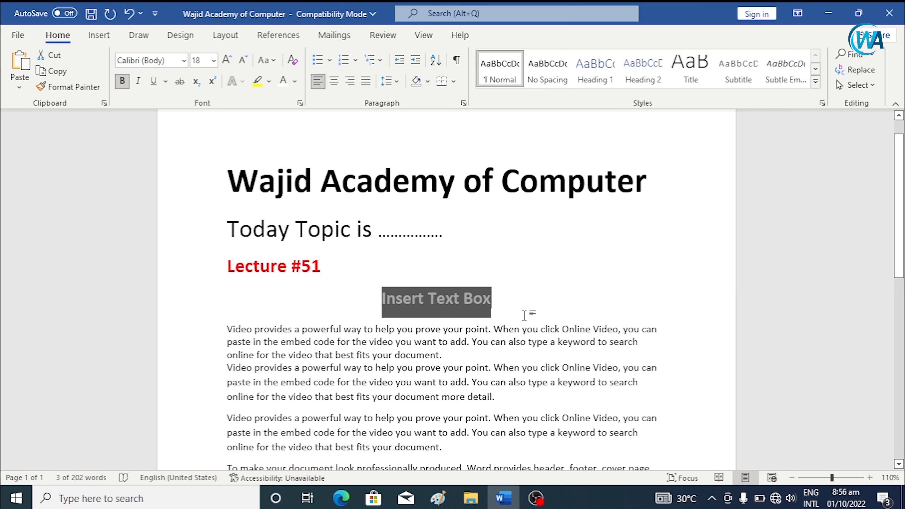
# Insert the built-in Simple Text Box and move it up beside the Lecture #51 heading.
pyautogui.click(99, 39)
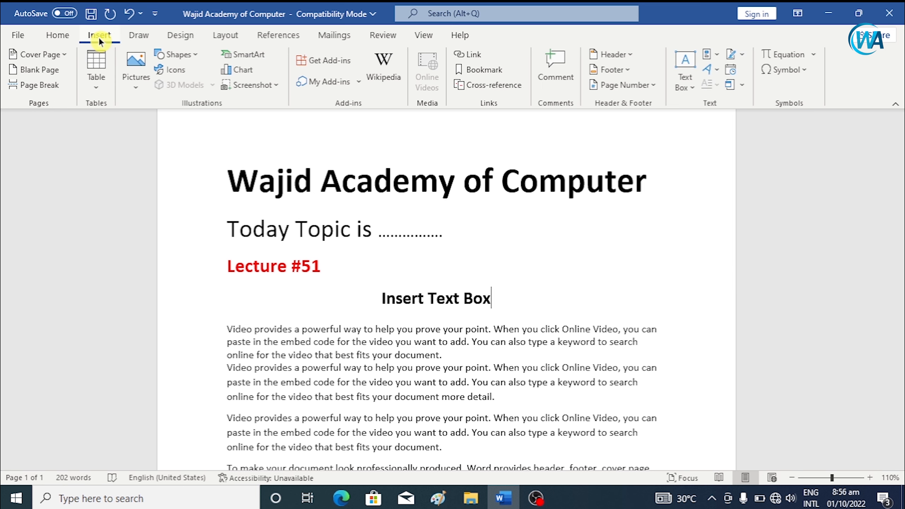
pyautogui.click(692, 93)
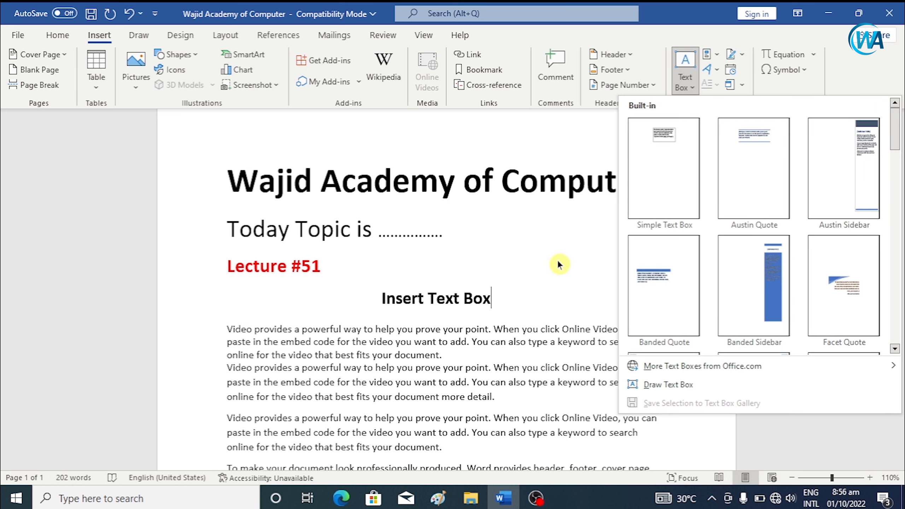
pyautogui.click(558, 264)
pyautogui.click(689, 87)
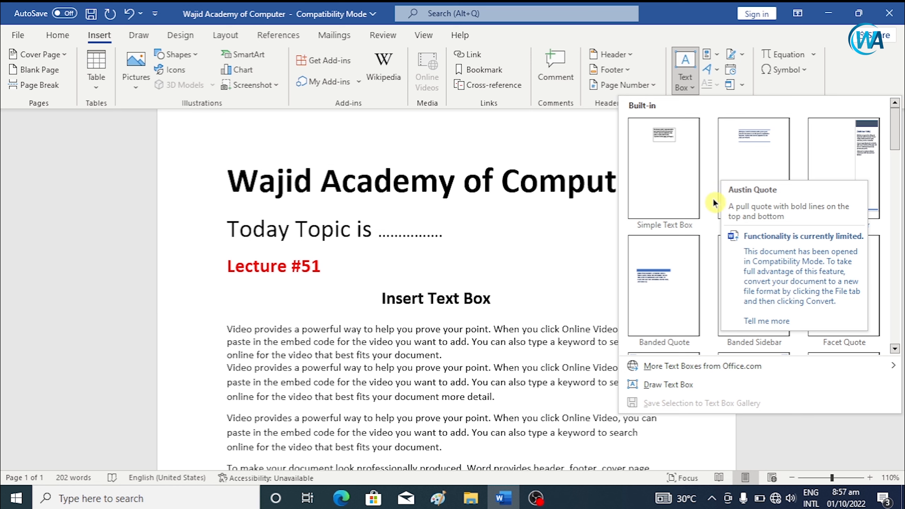
pyautogui.click(643, 192)
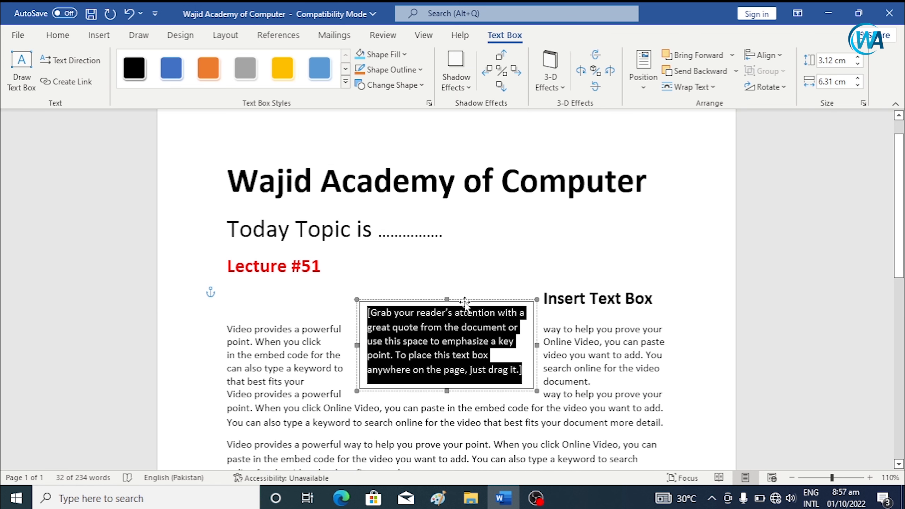
pyautogui.moveTo(461, 299); pyautogui.dragTo(460, 265)
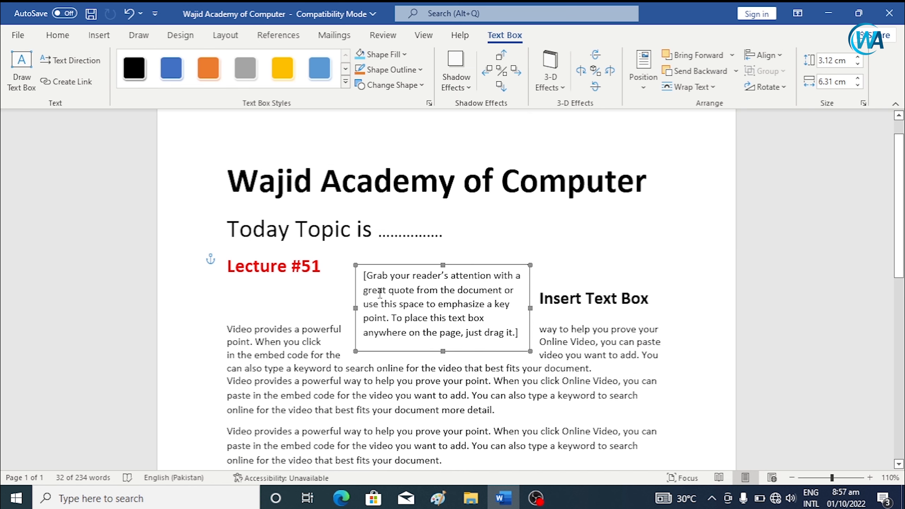
# Replace the text box's placeholder with the second paragraph's passage from "the embed code" to "more detail.", copied from the body text.
pyautogui.click(406, 298)
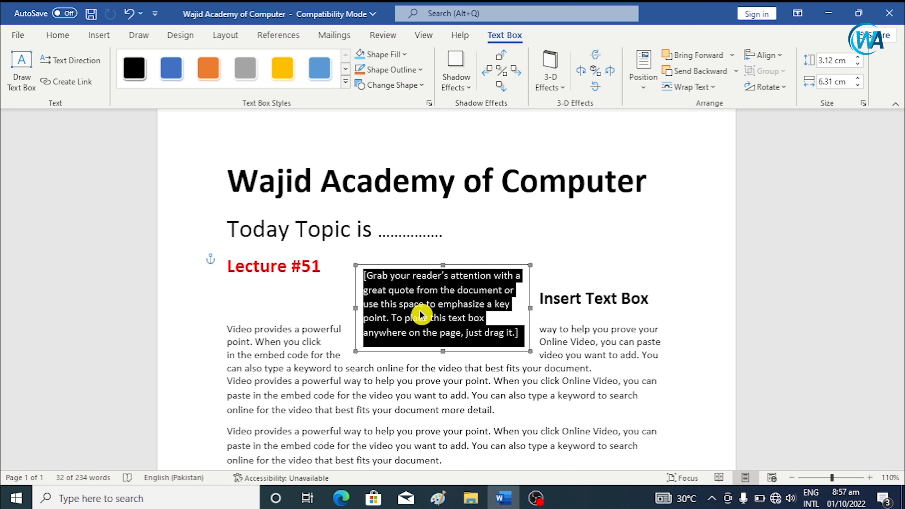
pyautogui.press('Delete')
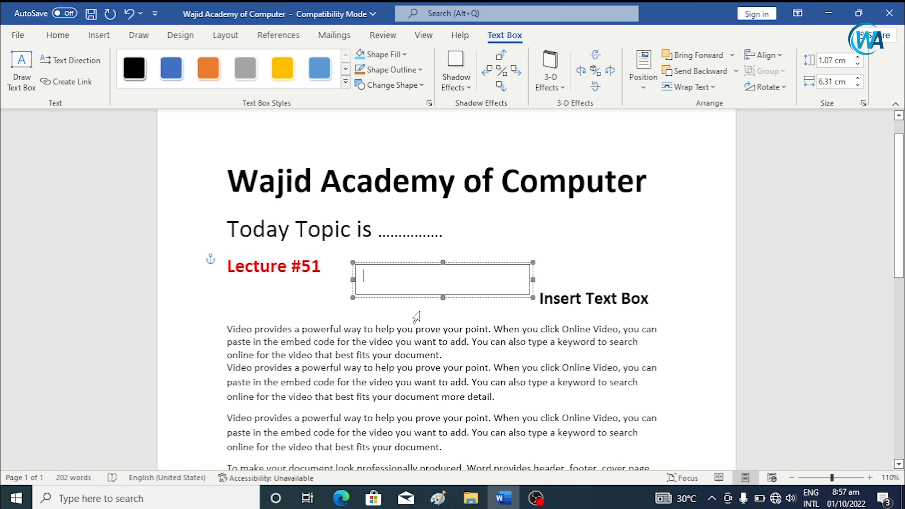
pyautogui.moveTo(265, 382); pyautogui.dragTo(491, 416)
pyautogui.hotkey('ctrl', 'c')
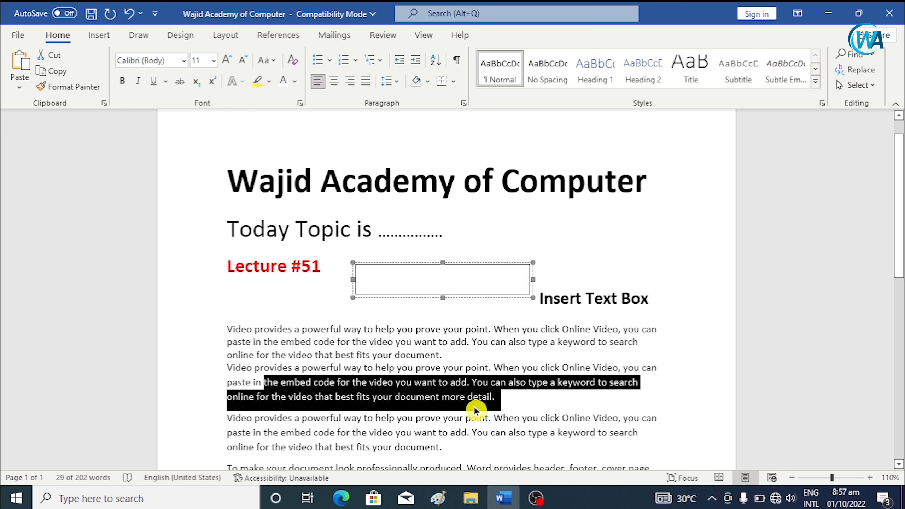
pyautogui.click(419, 284)
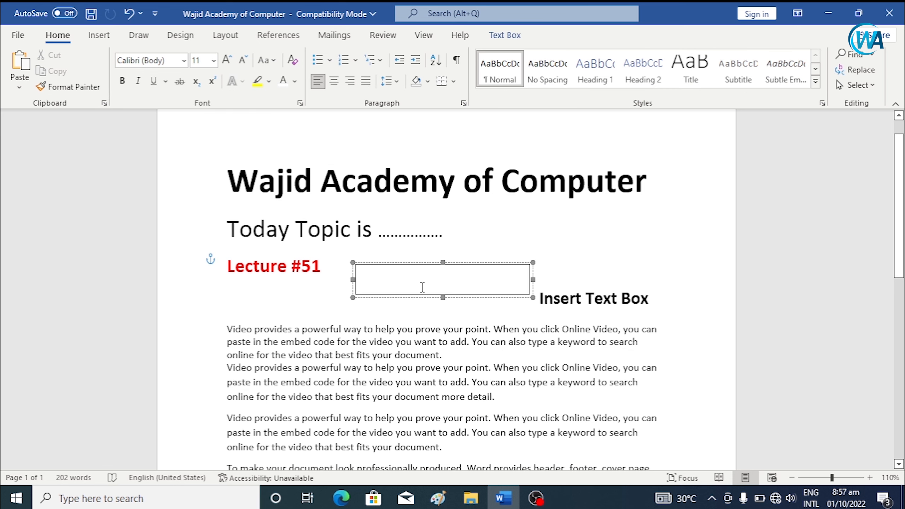
pyautogui.hotkey('ctrl', 'v')
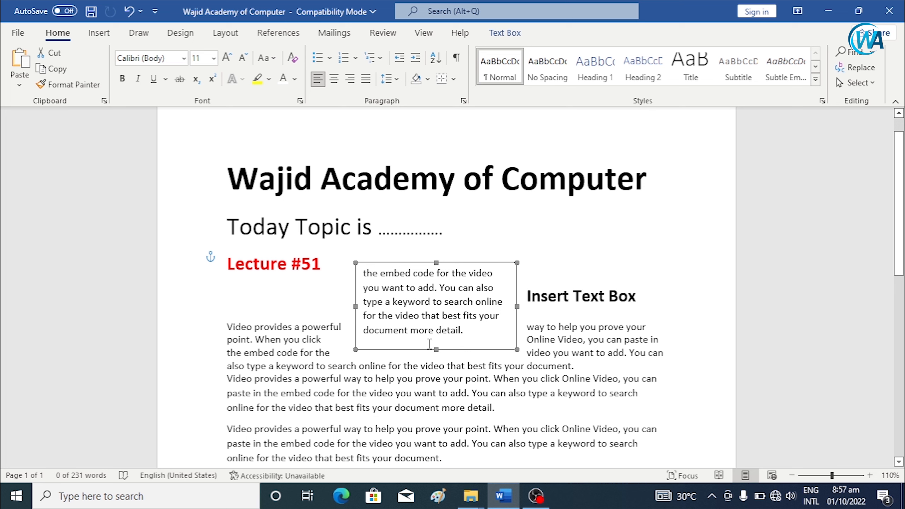
# Cut the simple text box beside the Lecture #51 heading out of the document.
pyautogui.click(463, 263)
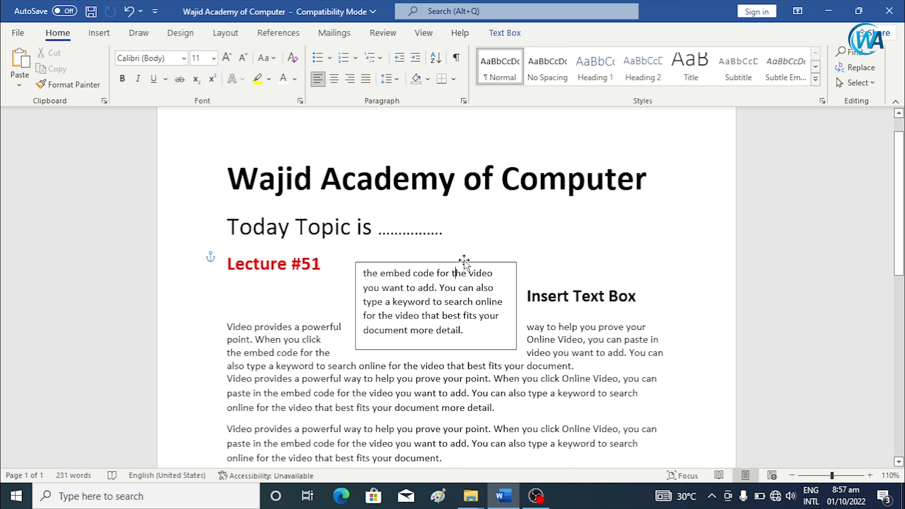
pyautogui.rightClick(472, 263)
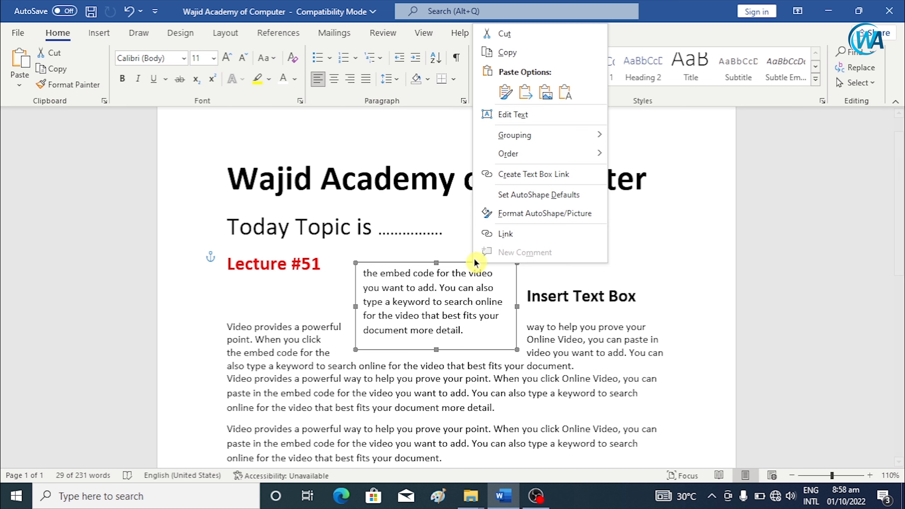
pyautogui.click(485, 35)
# Browse the built-in text box designs and insert the Banded Sidebar.
pyautogui.click(98, 32)
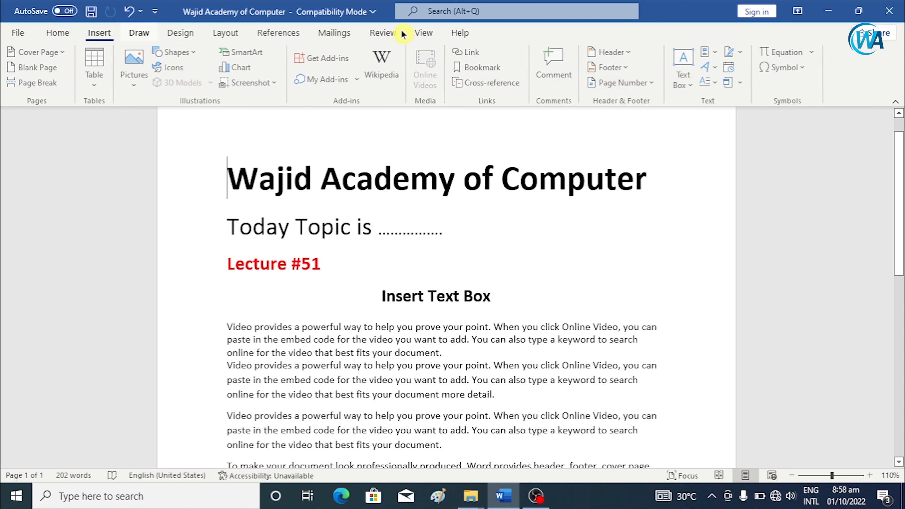
pyautogui.click(688, 87)
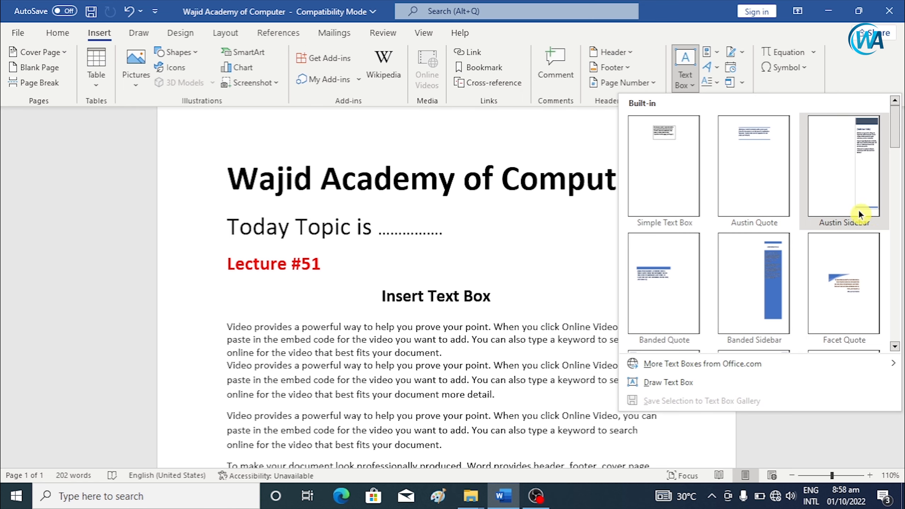
pyautogui.moveTo(895, 138); pyautogui.dragTo(895, 330)
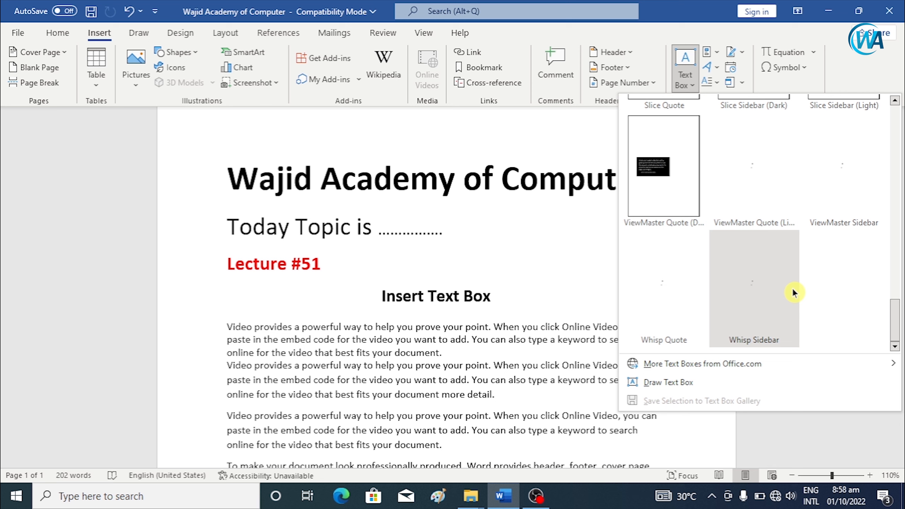
pyautogui.scroll(10, 749, 279)
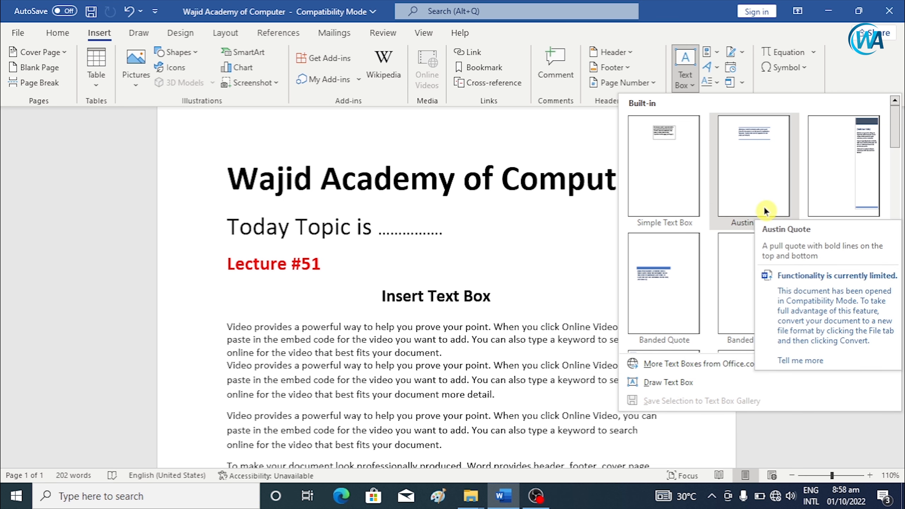
pyautogui.click(742, 308)
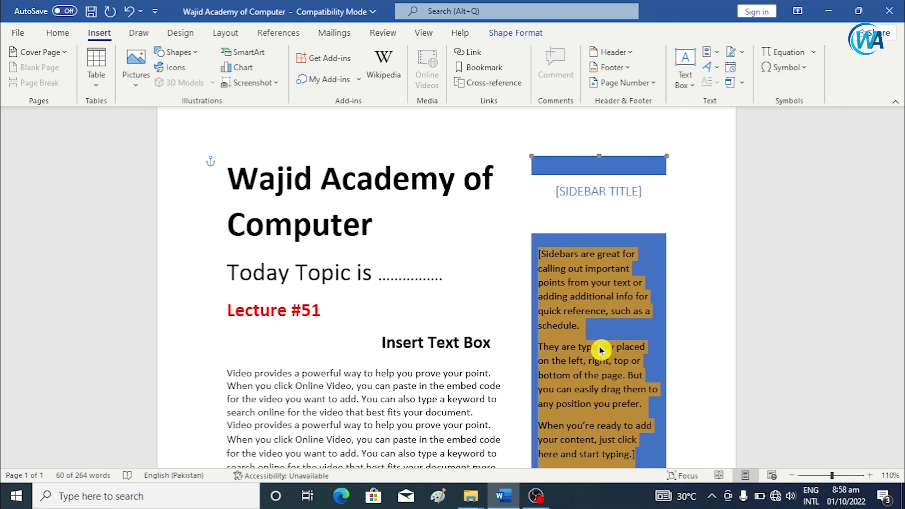
# Replace the sidebar's title placeholder with BIOCHEMISTRY.
pyautogui.click(617, 191)
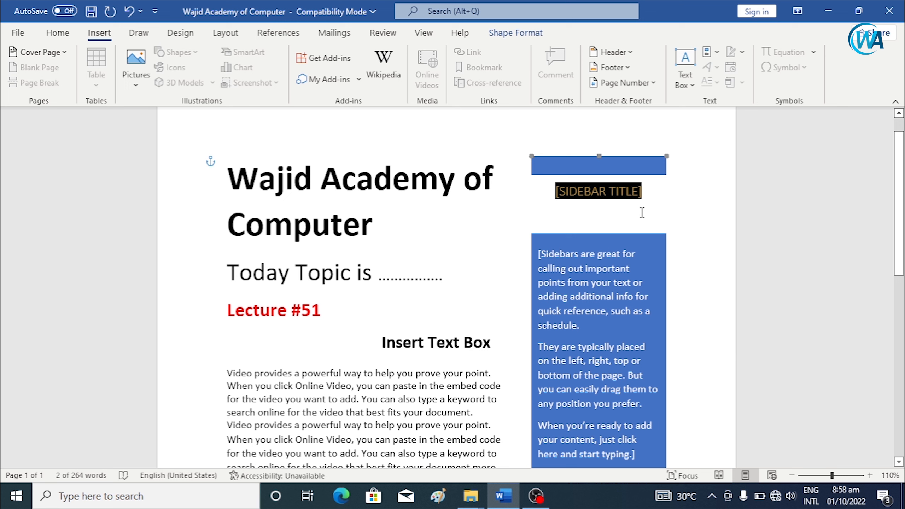
pyautogui.press('Delete')
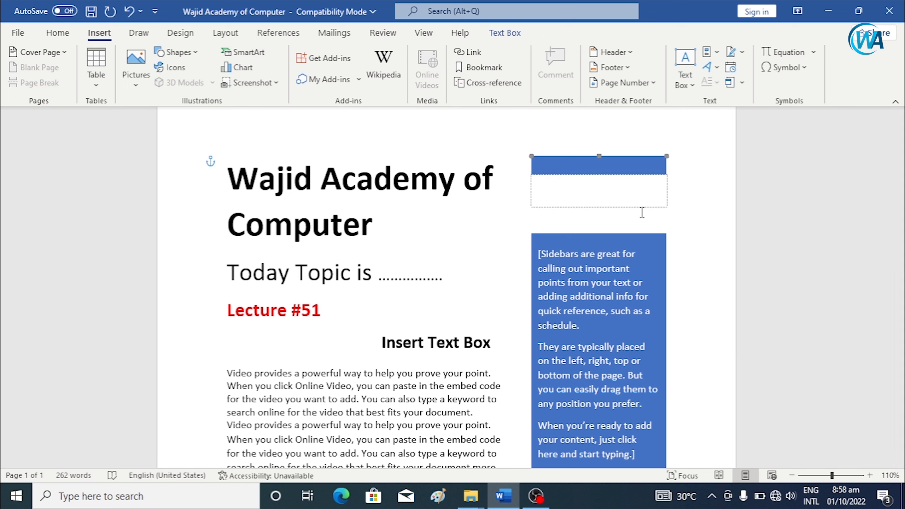
pyautogui.write('Bl')
pyautogui.write('OCHEM')
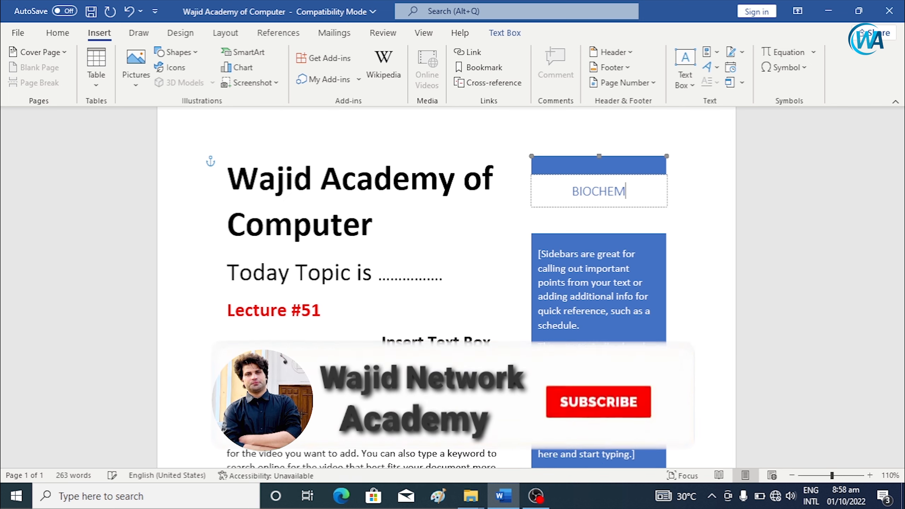
pyautogui.write('ISTRY')
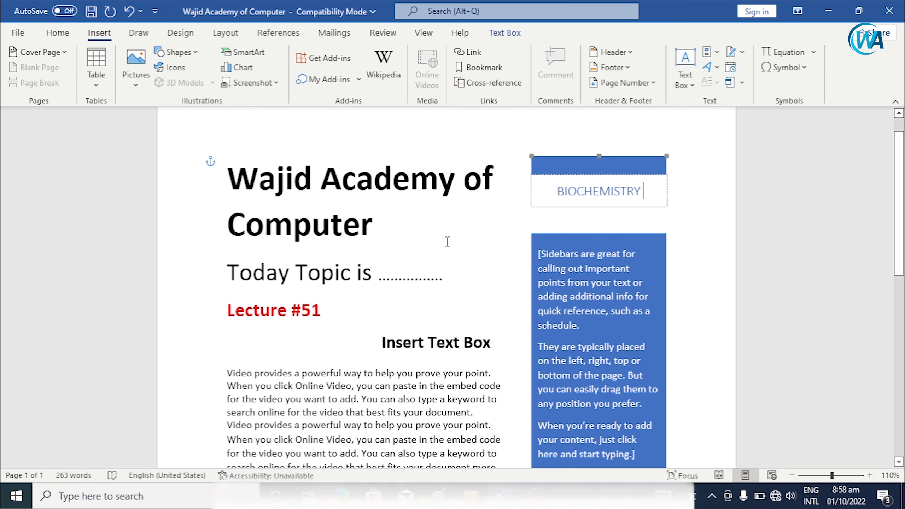
# Select the sidebar's body placeholder, and remove the whole BIOCHEMISTRY sidebar from the page.
pyautogui.click(548, 254)
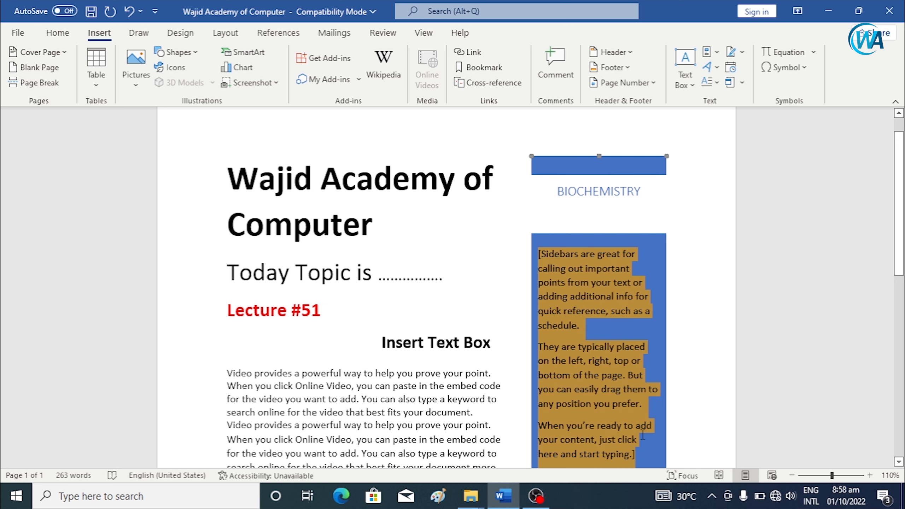
pyautogui.click(639, 405)
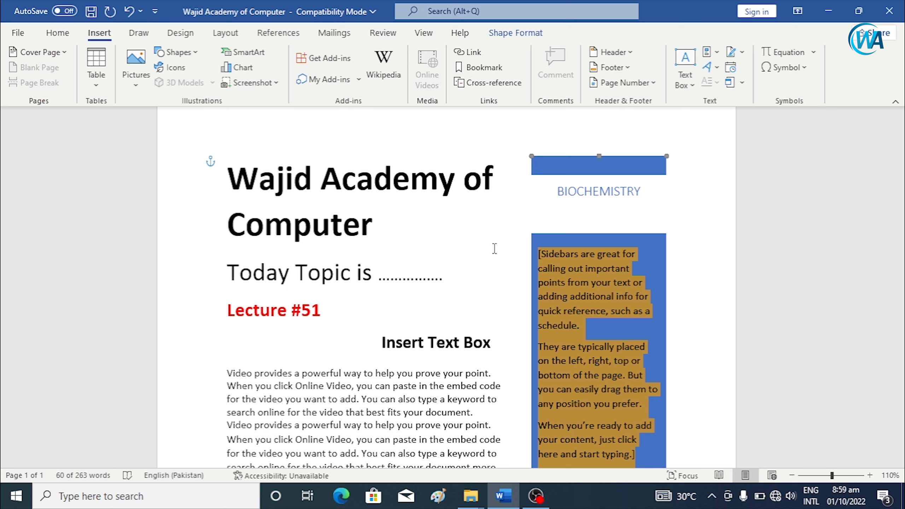
pyautogui.rightClick(578, 160)
pyautogui.click(609, 171)
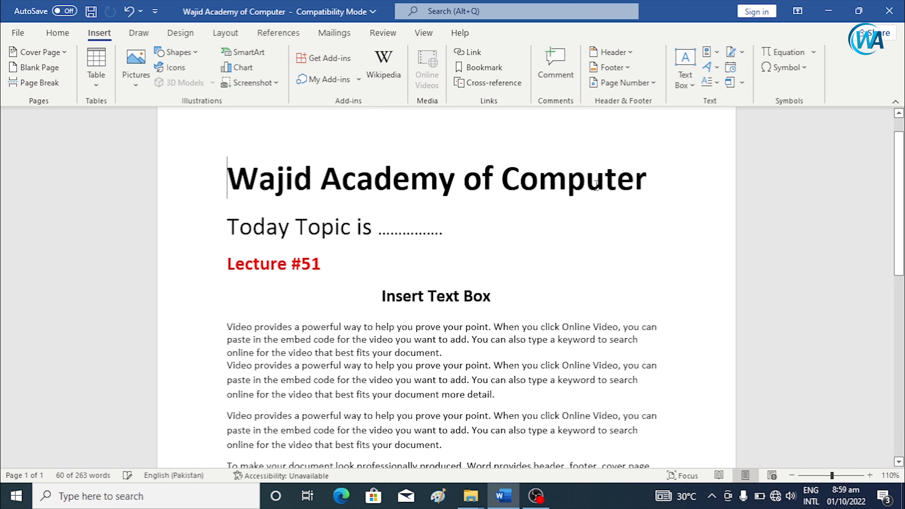
# Look through the text box designs again and insert a fresh Banded Sidebar.
pyautogui.scroll(-3, 633, 298)
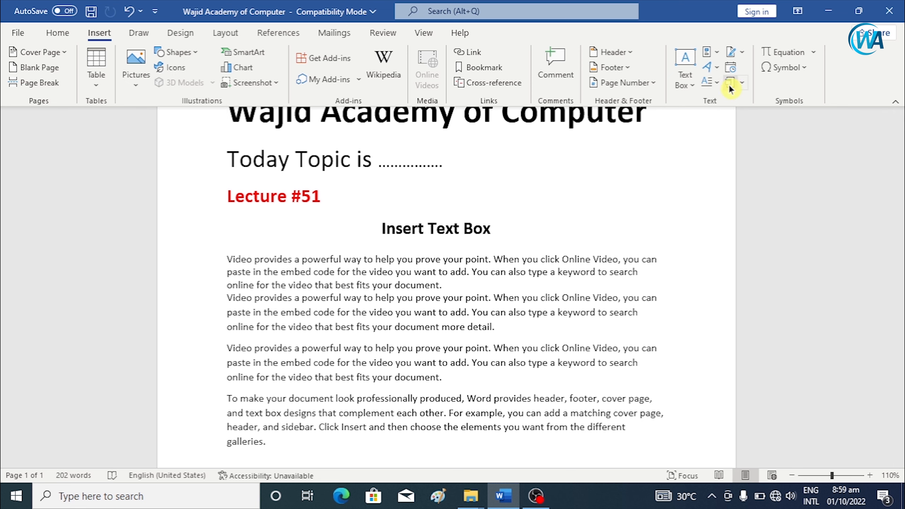
pyautogui.click(689, 87)
pyautogui.scroll(-3, 747, 293)
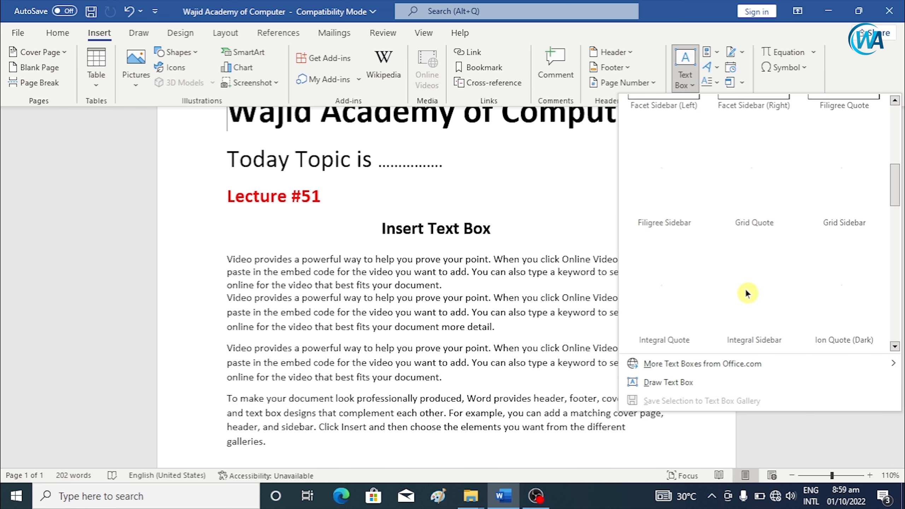
pyautogui.scroll(-5, 748, 293)
pyautogui.scroll(10, 745, 296)
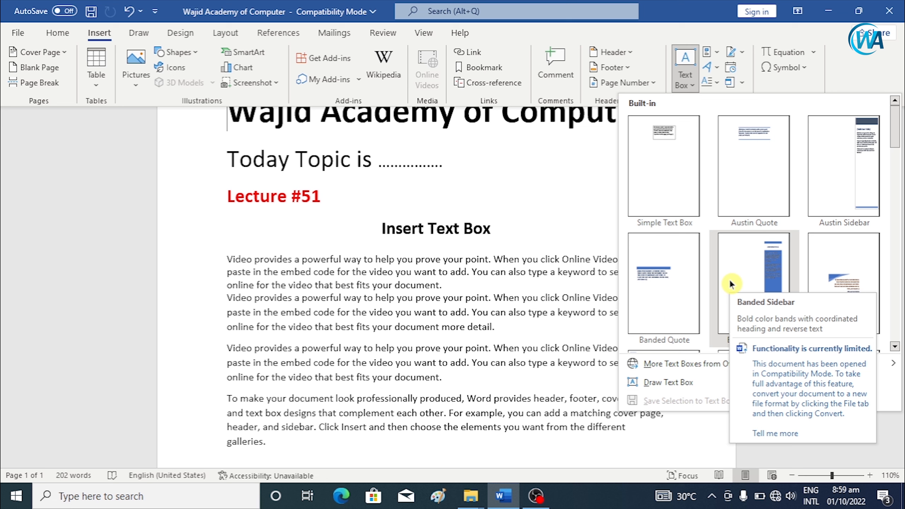
pyautogui.click(730, 284)
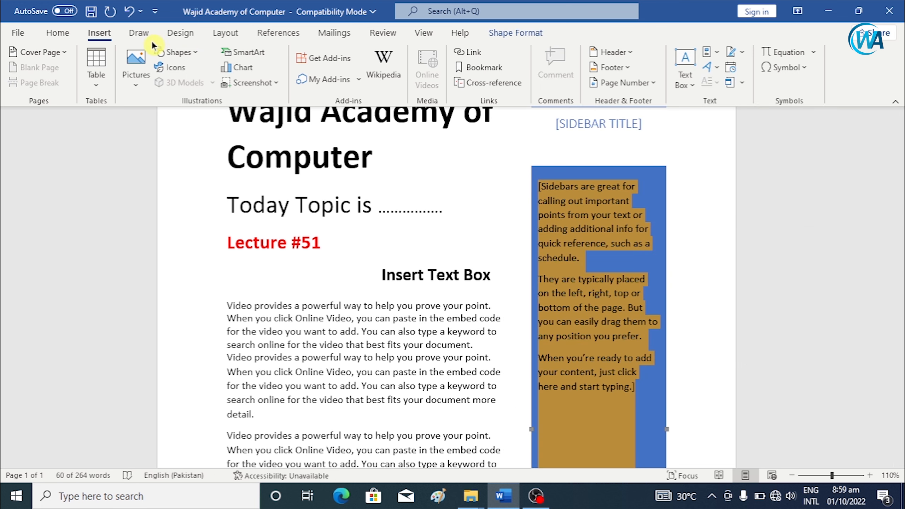
# Add a Simple Text Box from the Today Topic line and move it below the Lecture #51 heading.
pyautogui.click(251, 221)
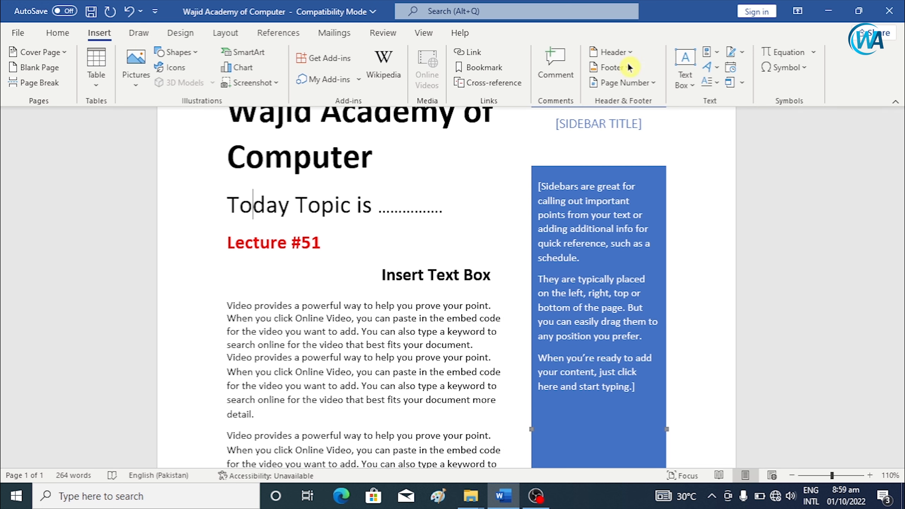
pyautogui.click(693, 94)
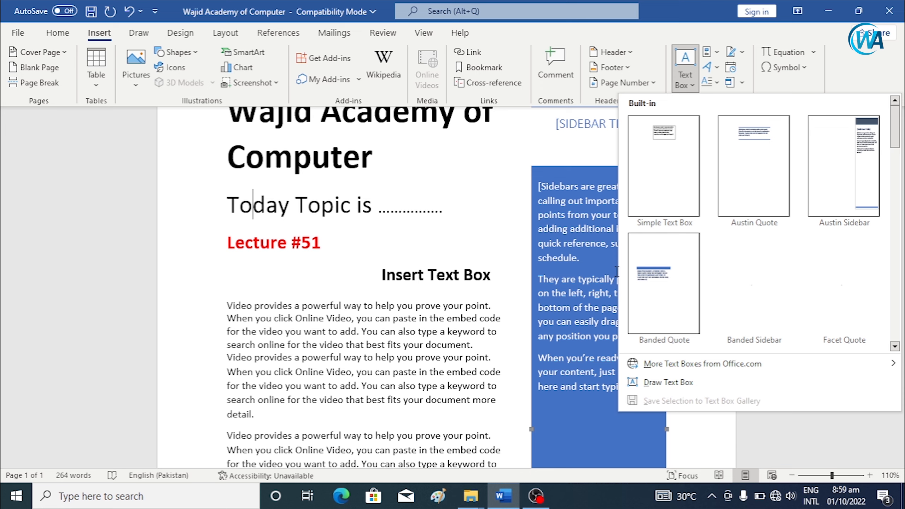
pyautogui.click(647, 198)
pyautogui.moveTo(396, 202); pyautogui.dragTo(277, 298)
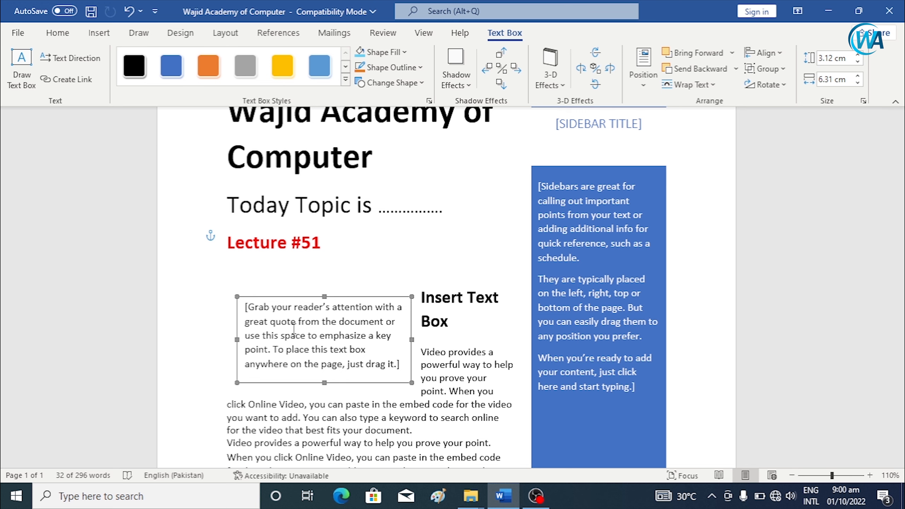
# Remove both the simple text box and the Banded Sidebar from the page.
pyautogui.rightClick(339, 297)
pyautogui.click(372, 68)
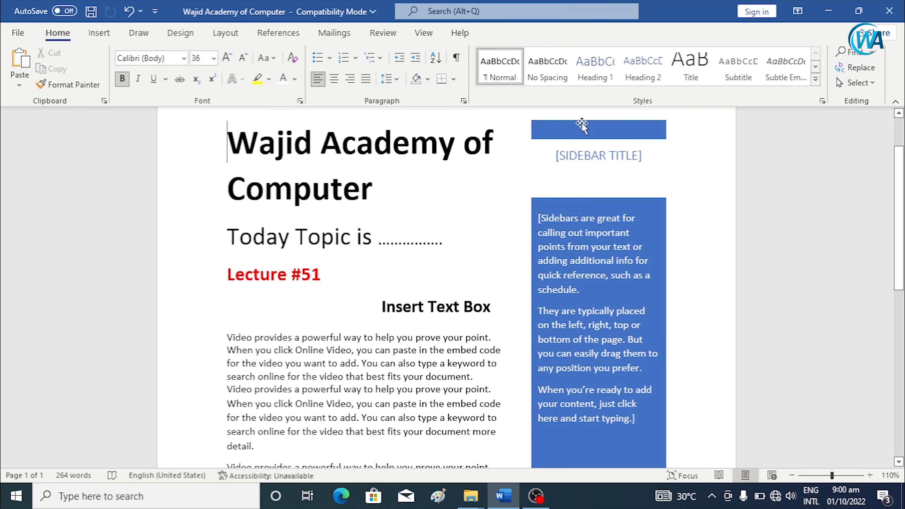
pyautogui.rightClick(591, 202)
pyautogui.click(623, 208)
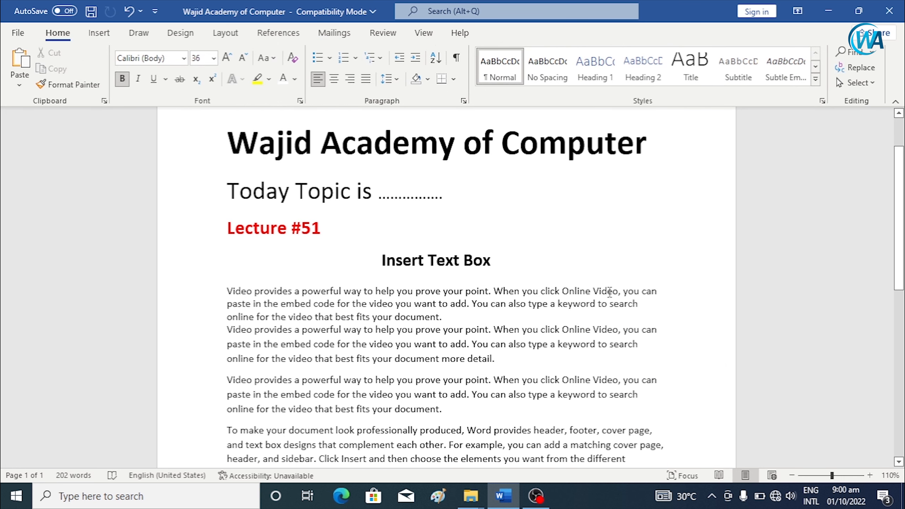
# Insert an Austin Quote text box in the blank space below the last paragraph.
pyautogui.scroll(2, 596, 283)
pyautogui.scroll(-7, 597, 282)
pyautogui.click(303, 278)
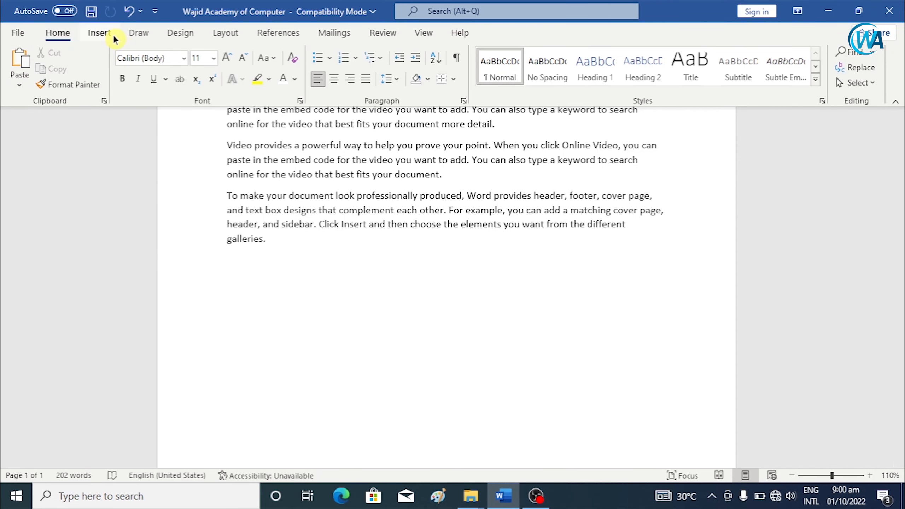
pyautogui.click(100, 33)
pyautogui.click(685, 67)
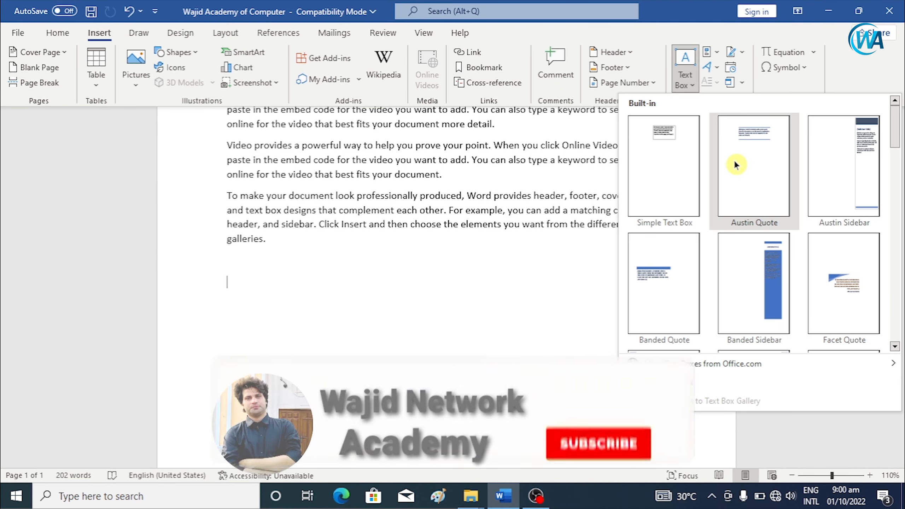
pyautogui.click(735, 168)
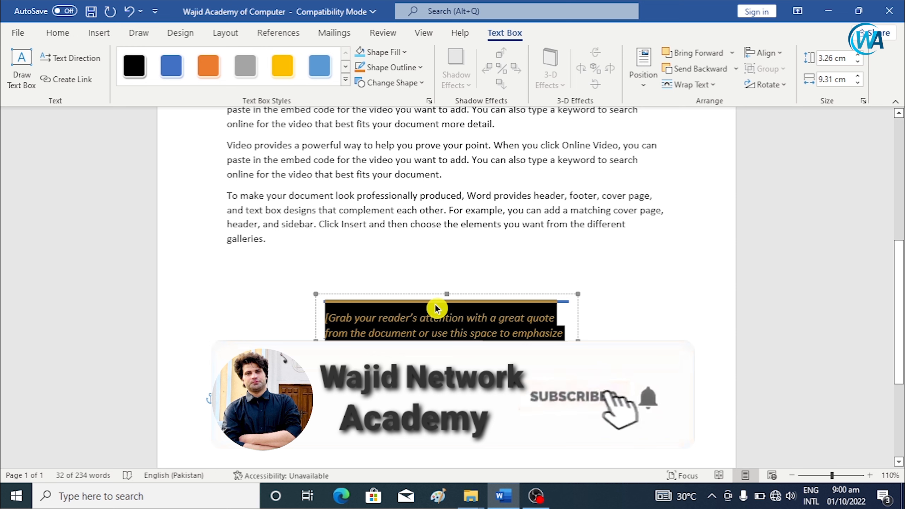
# Replace the quote's placeholder with the passage from "your document look" to "then choose", copied from the last paragraph.
pyautogui.click(704, 323)
pyautogui.click(554, 370)
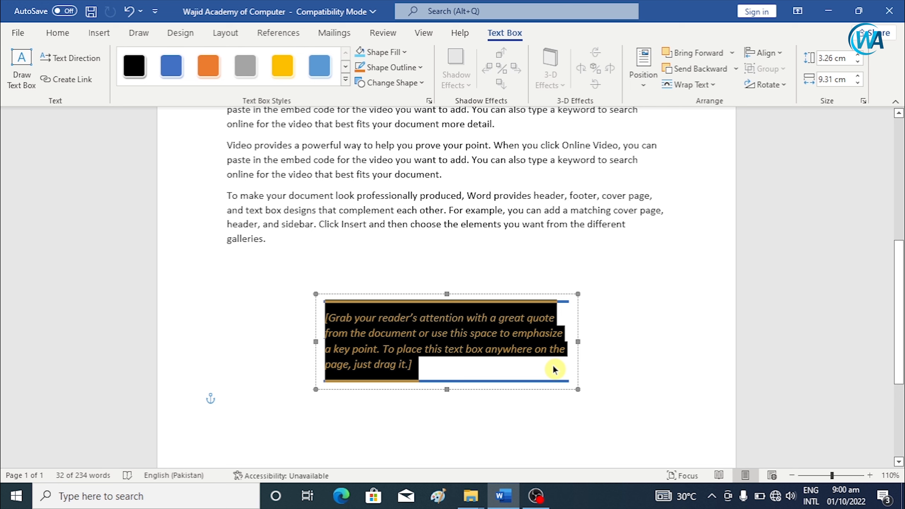
pyautogui.press('Delete')
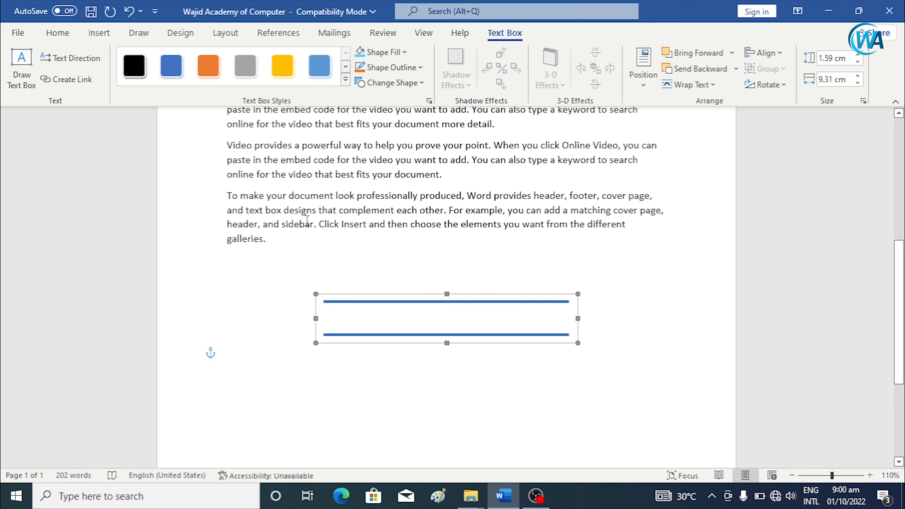
pyautogui.moveTo(308, 220); pyautogui.dragTo(446, 241)
pyautogui.moveTo(275, 197); pyautogui.dragTo(424, 232)
pyautogui.hotkey('ctrl', 'c')
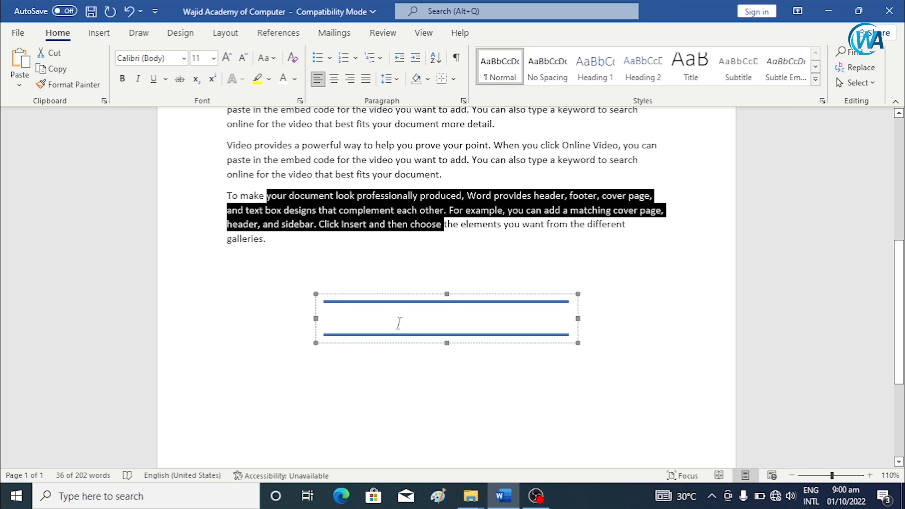
pyautogui.click(399, 324)
pyautogui.hotkey('ctrl', 'v')
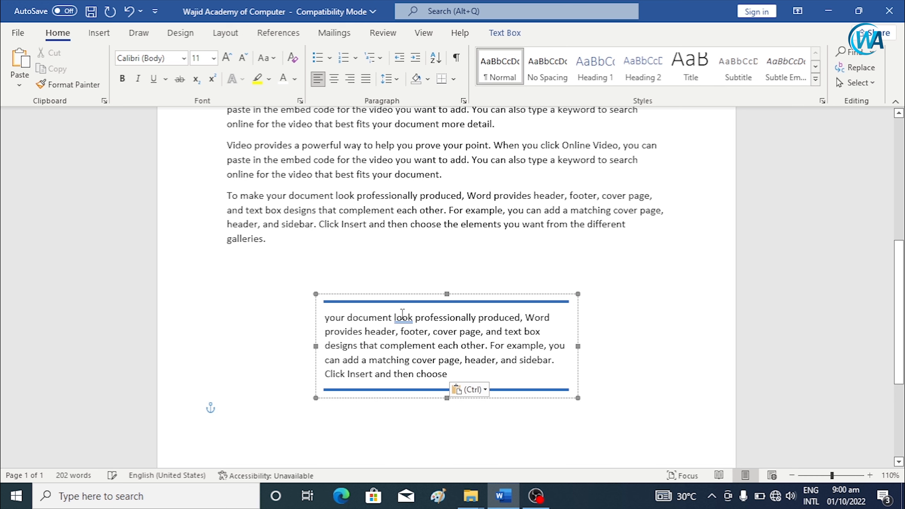
pyautogui.scroll(-3, 379, 342)
pyautogui.scroll(1, 434, 243)
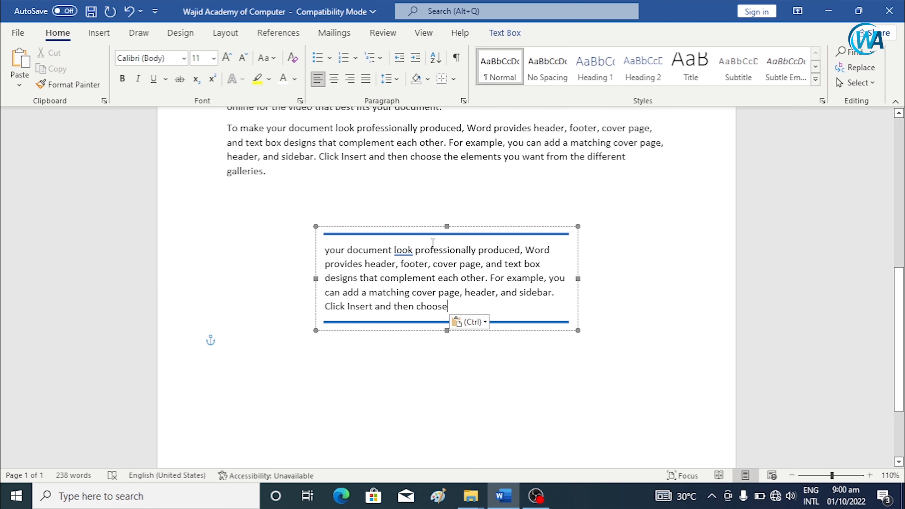
# Draw a blank text box about 4.2 cm high and 5.61 cm wide below the quote.
pyautogui.click(408, 221)
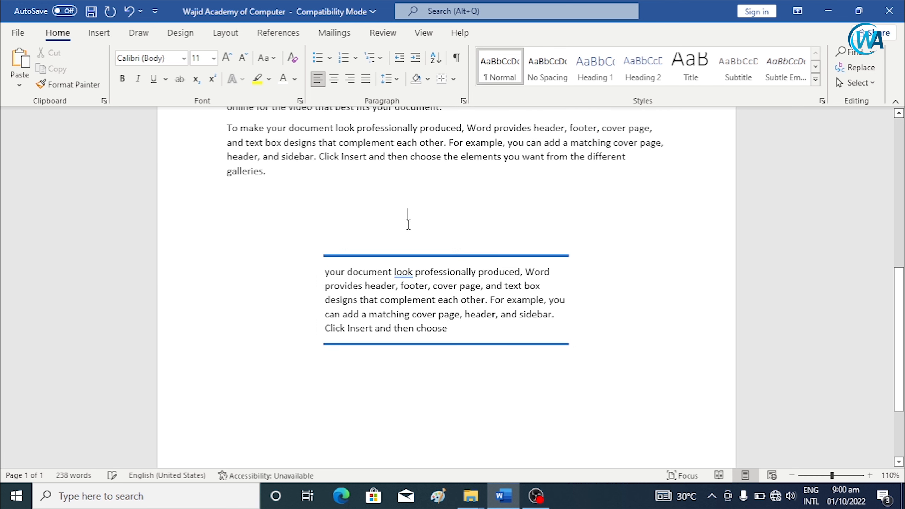
pyautogui.click(405, 259)
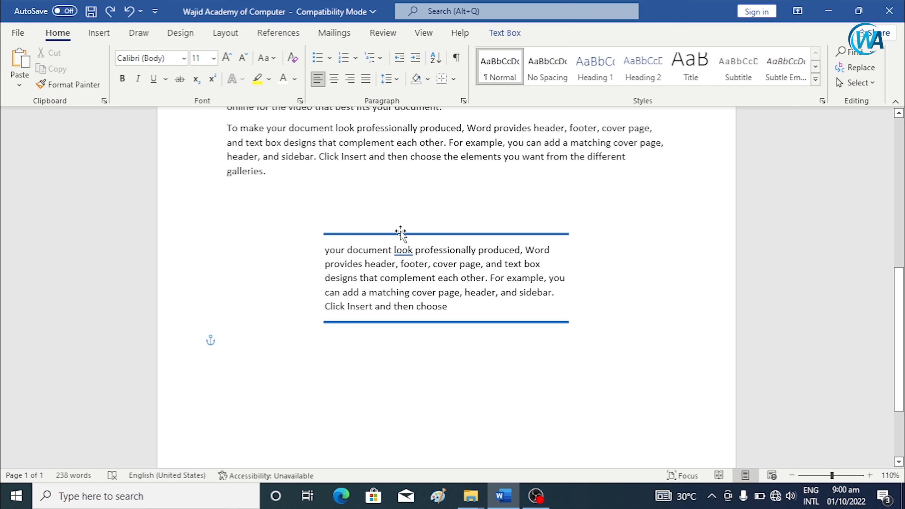
pyautogui.click(401, 231)
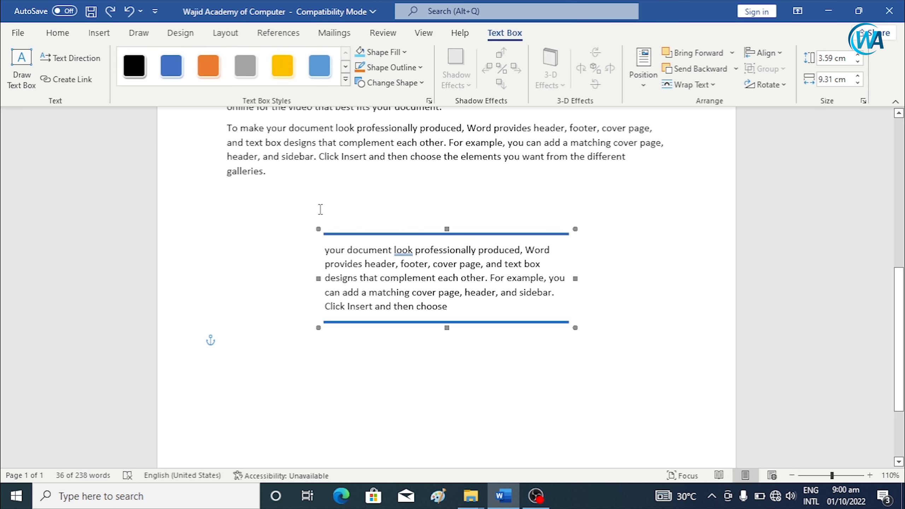
pyautogui.scroll(-2, 100, 181)
pyautogui.scroll(-2, 101, 181)
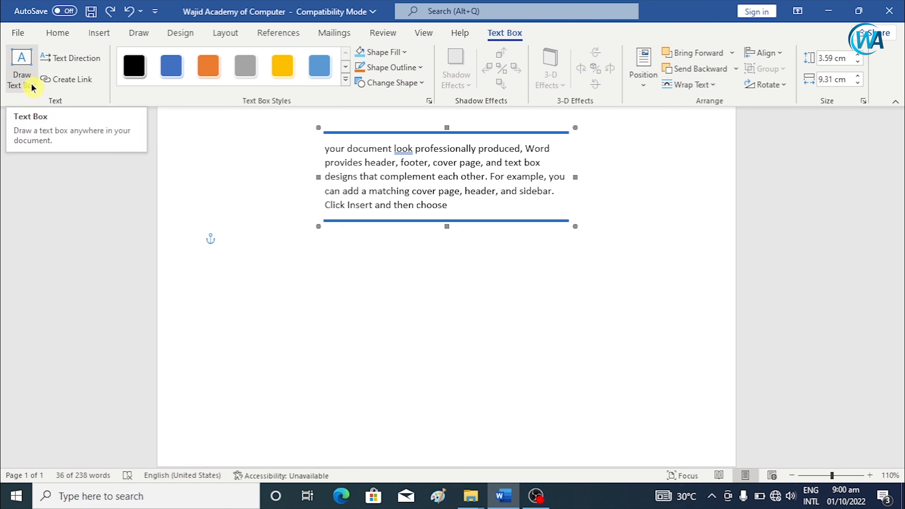
pyautogui.click(32, 94)
pyautogui.moveTo(269, 254); pyautogui.dragTo(424, 371)
# Copy the passage from "your document look" to "choose the elements" in the last paragraph into the blank text box.
pyautogui.scroll(3, 459, 339)
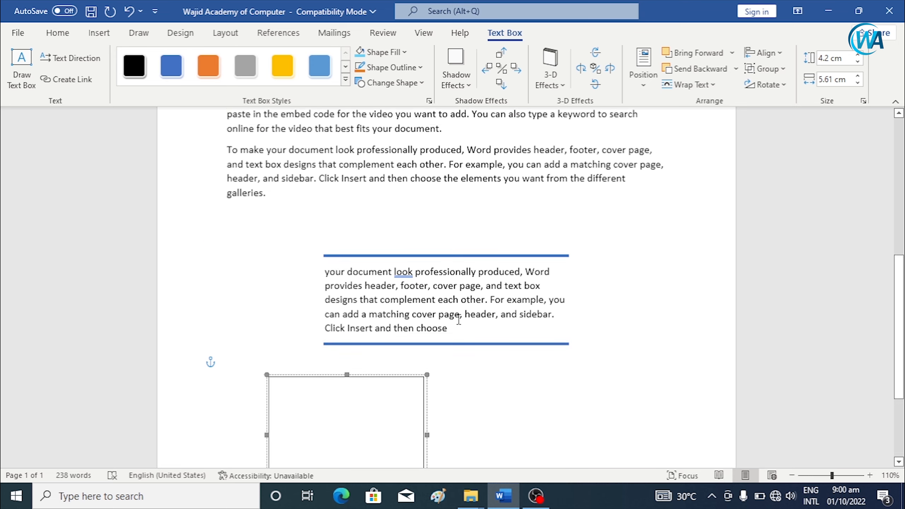
pyautogui.moveTo(267, 163); pyautogui.dragTo(477, 187)
pyautogui.hotkey('ctrl', 'c')
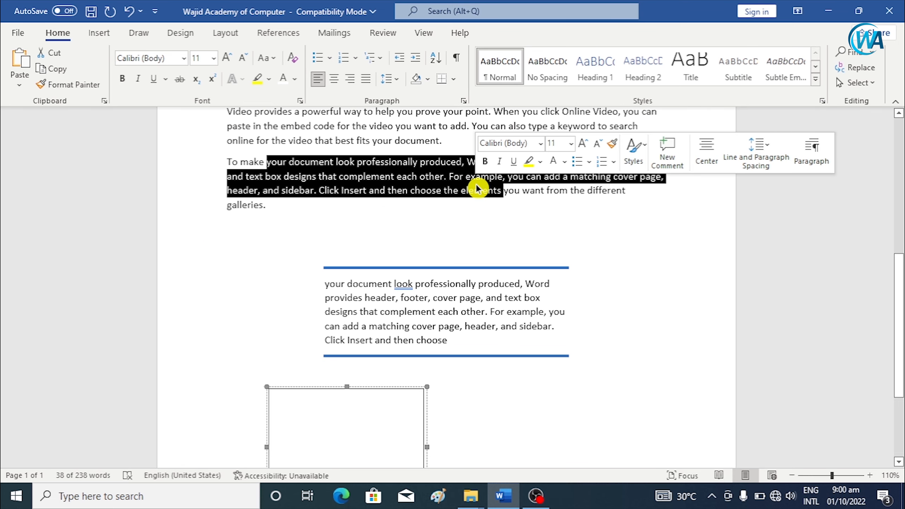
pyautogui.click(342, 401)
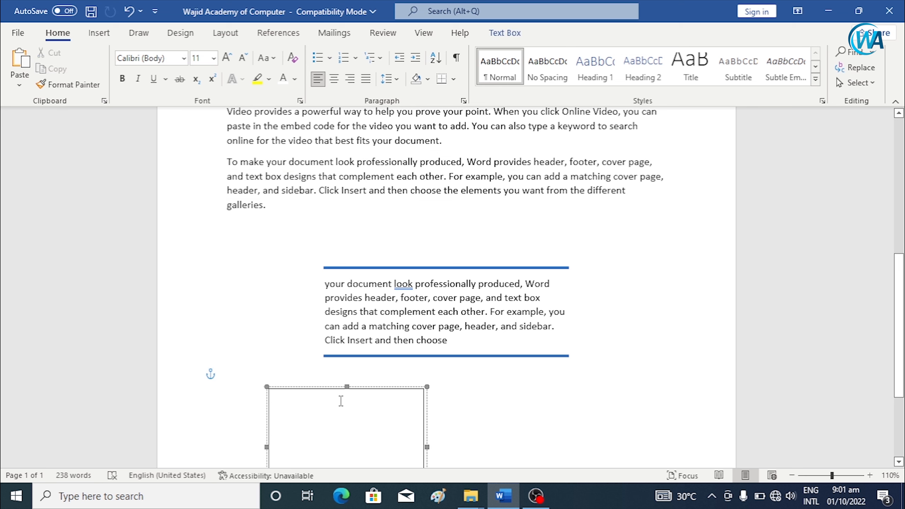
pyautogui.hotkey('ctrl', 'v')
pyautogui.scroll(-3, 296, 258)
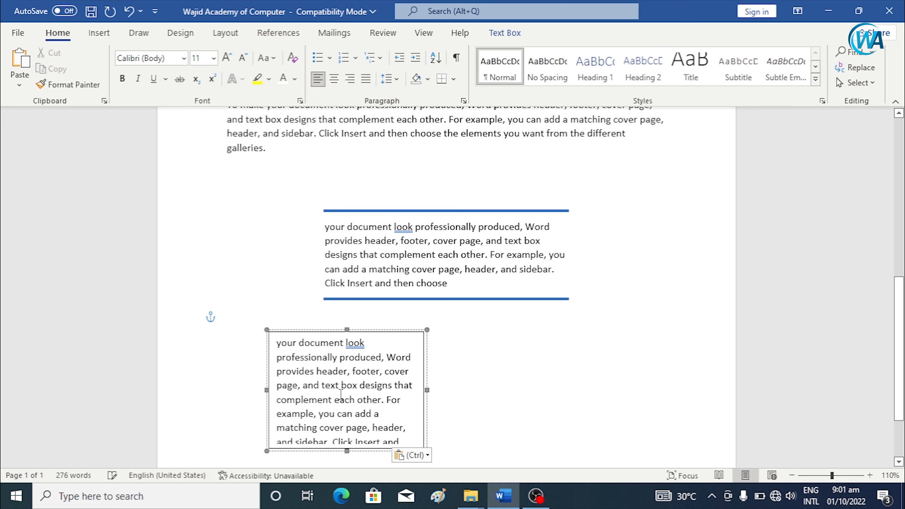
# Resize the drawn text box to about 3.52 cm high and 7.89 cm wide so it fits its text.
pyautogui.click(305, 263)
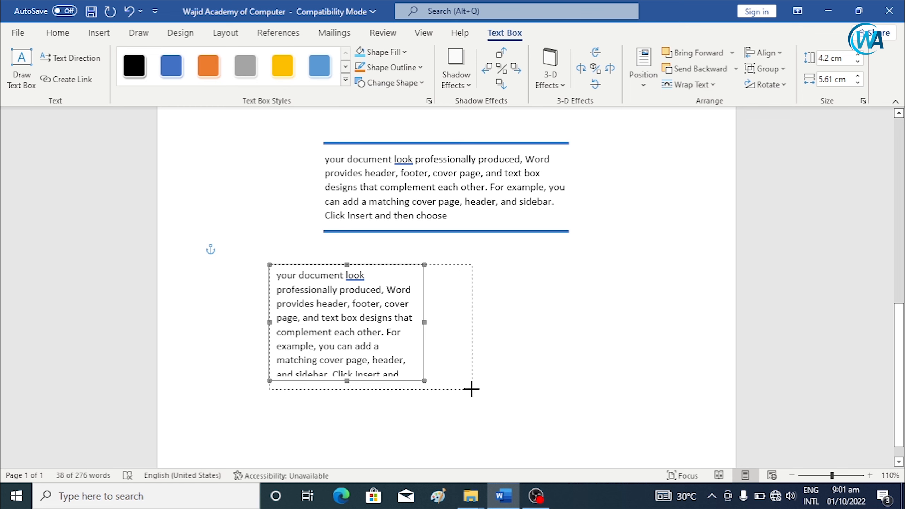
pyautogui.moveTo(471, 389); pyautogui.dragTo(493, 413)
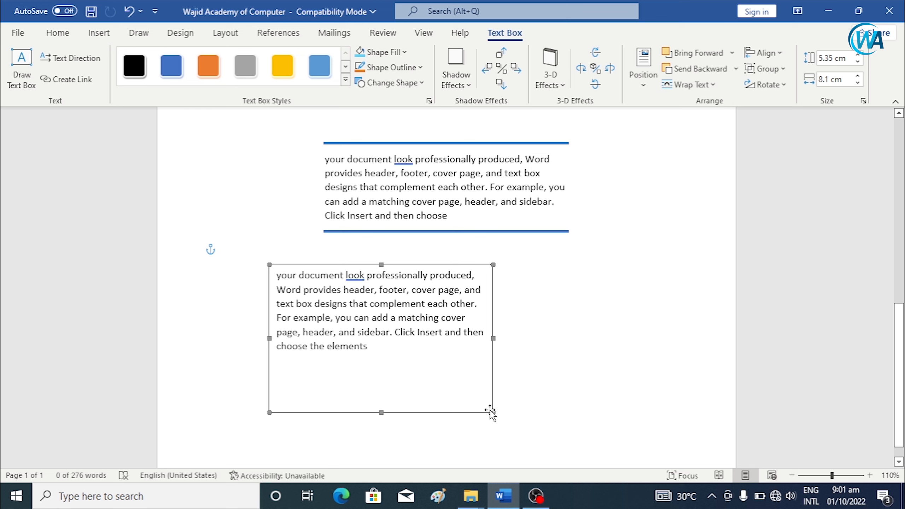
pyautogui.moveTo(466, 366); pyautogui.dragTo(488, 372)
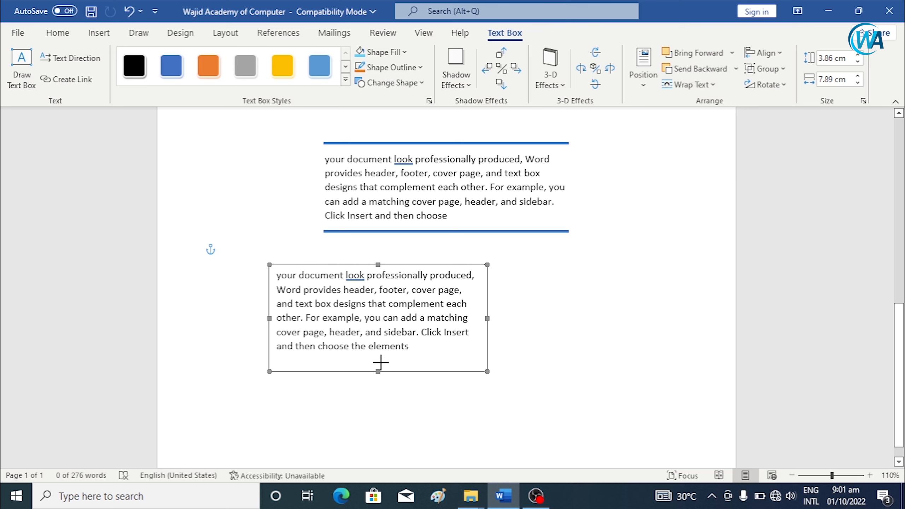
pyautogui.moveTo(381, 363); pyautogui.dragTo(380, 363)
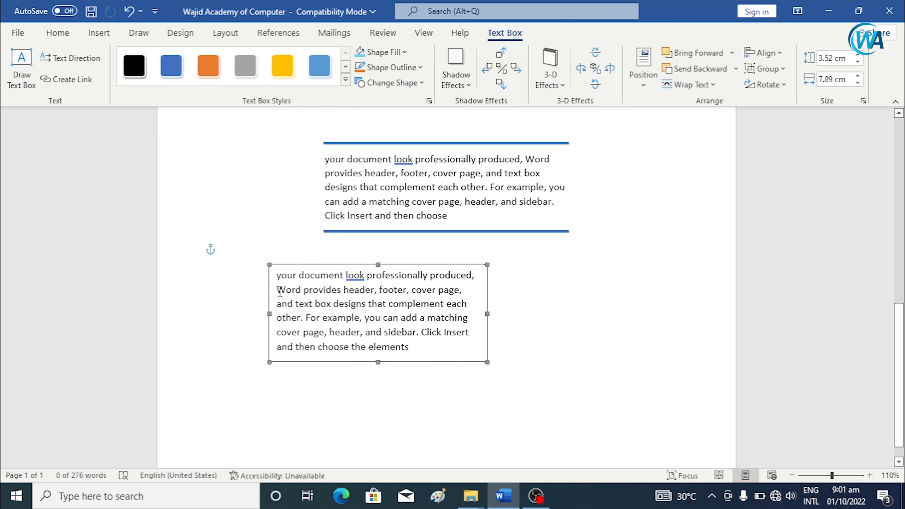
# Replace all the text in the drawn text box with "Wajid Academy".
pyautogui.hotkey('ctrl', 'a')
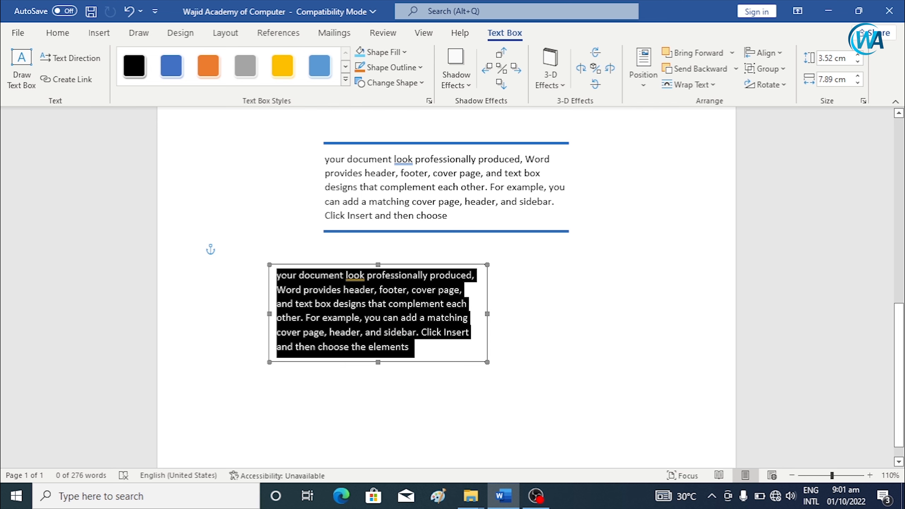
pyautogui.write('Wajid Academy')
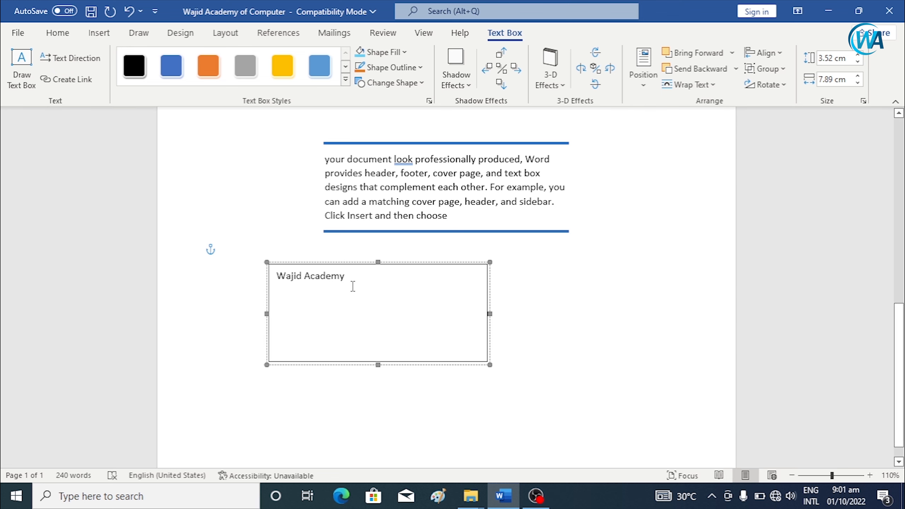
# Cycle the text direction of the Wajid Academy box through its orientations and back to horizontal.
pyautogui.moveTo(348, 280); pyautogui.dragTo(272, 281)
pyautogui.click(384, 316)
pyautogui.click(96, 68)
pyautogui.click(96, 67)
pyautogui.click(95, 68)
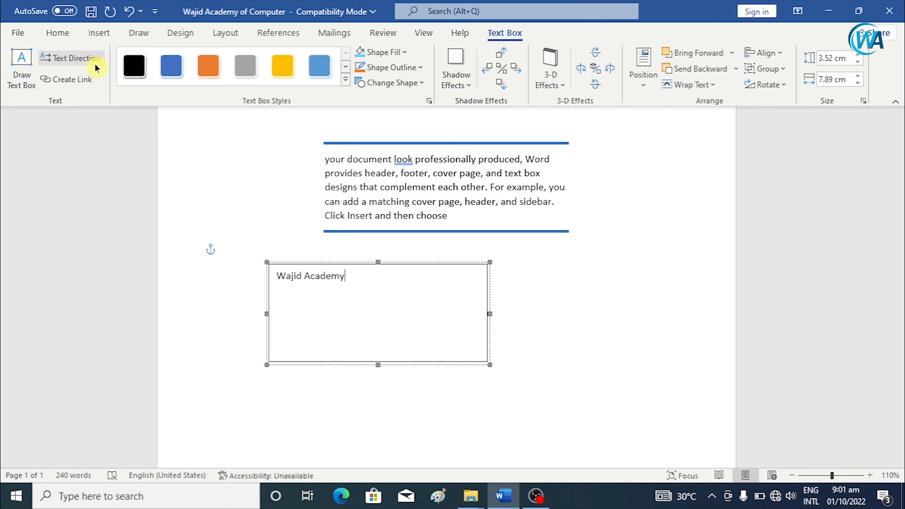
pyautogui.click(95, 67)
pyautogui.click(96, 68)
pyautogui.click(98, 69)
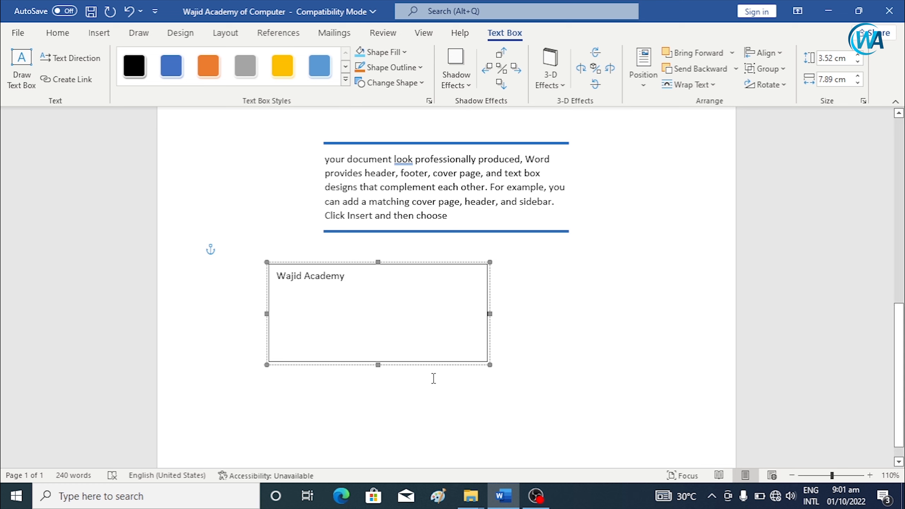
# Try to create a link from the Wajid Academy text box to another text box.
pyautogui.click(93, 83)
pyautogui.click(523, 295)
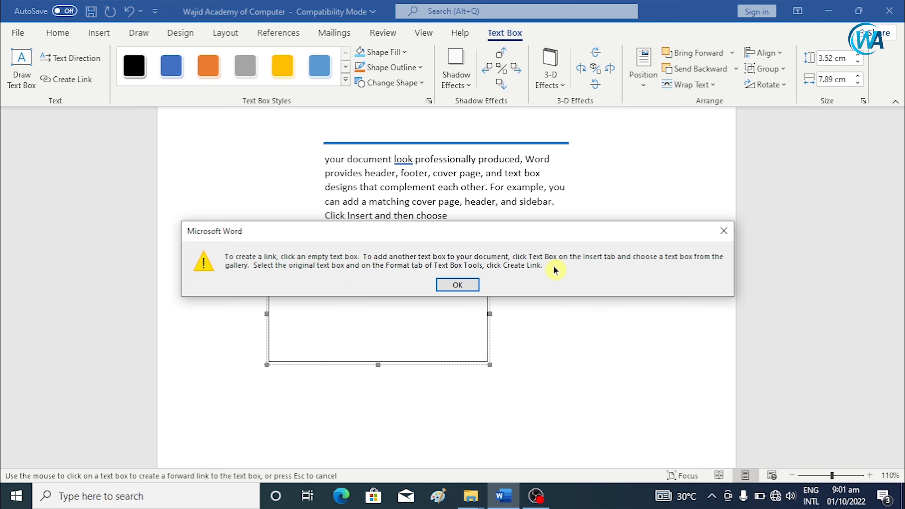
pyautogui.click(724, 231)
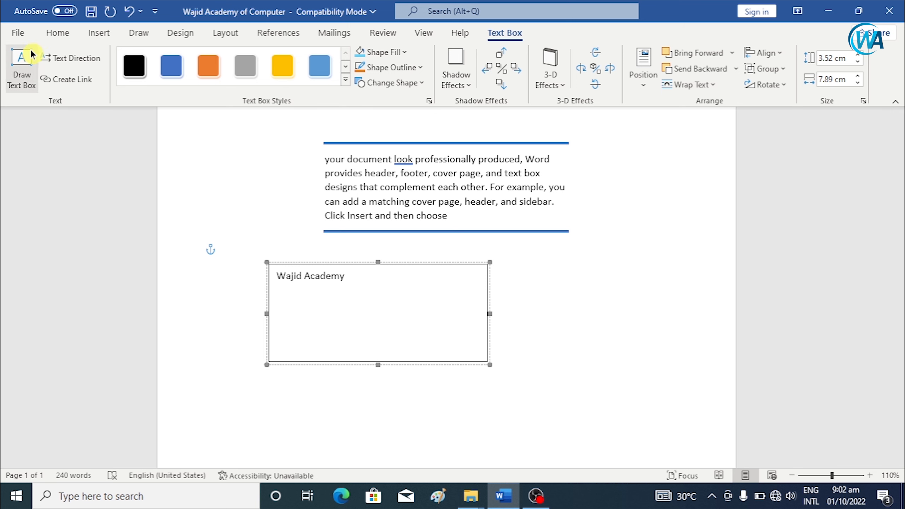
# Preview the text box styles and apply the solid green style to the Wajid Academy box.
pyautogui.click(67, 34)
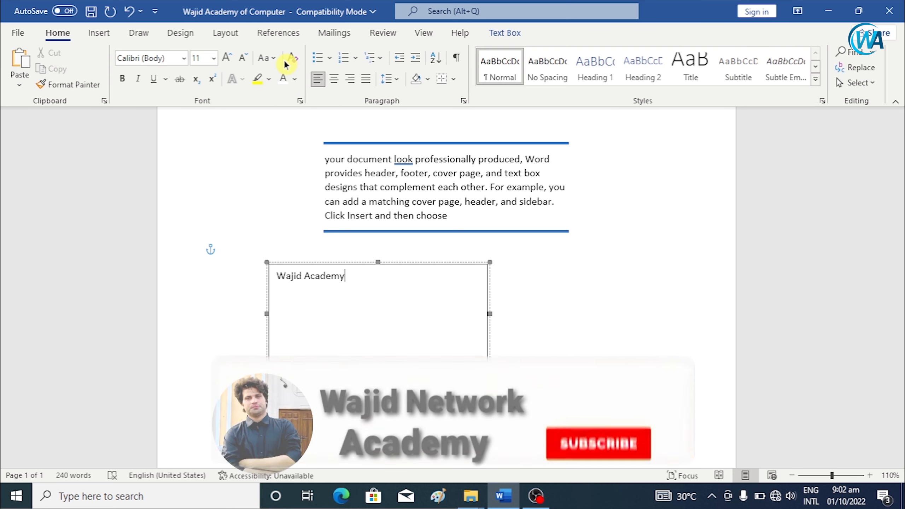
pyautogui.click(96, 34)
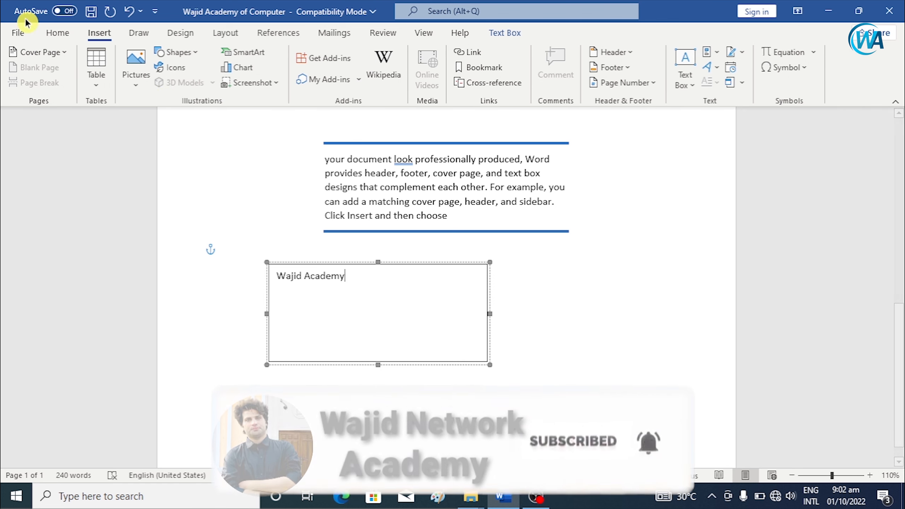
pyautogui.click(317, 263)
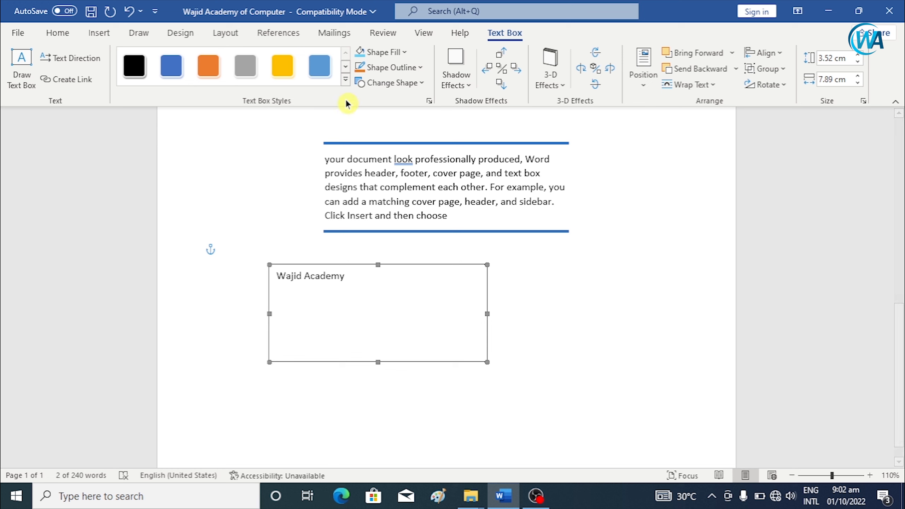
pyautogui.click(345, 80)
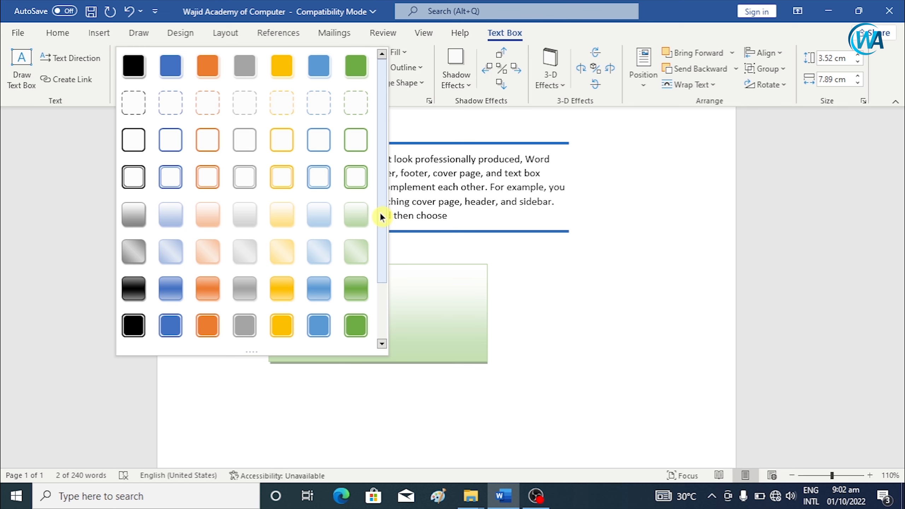
pyautogui.scroll(-3, 391, 257)
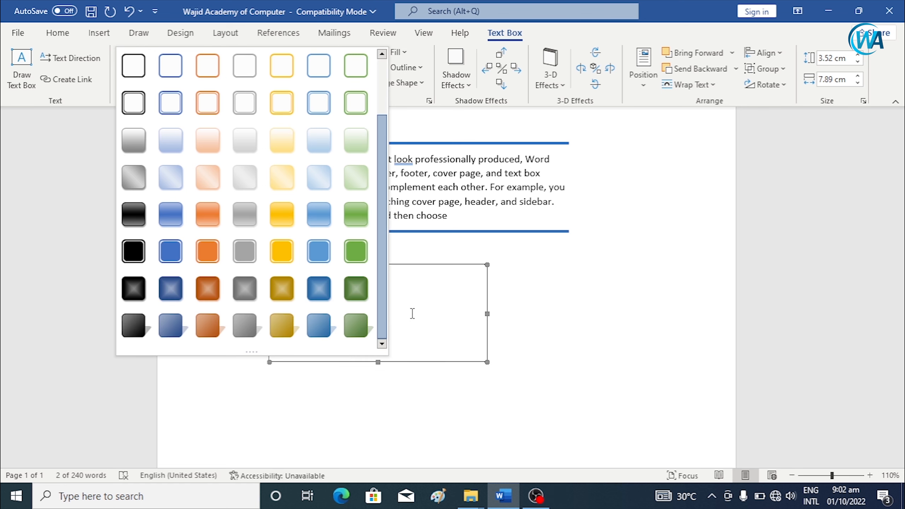
pyautogui.scroll(2, 378, 247)
pyautogui.scroll(-2, 377, 293)
pyautogui.scroll(2, 351, 162)
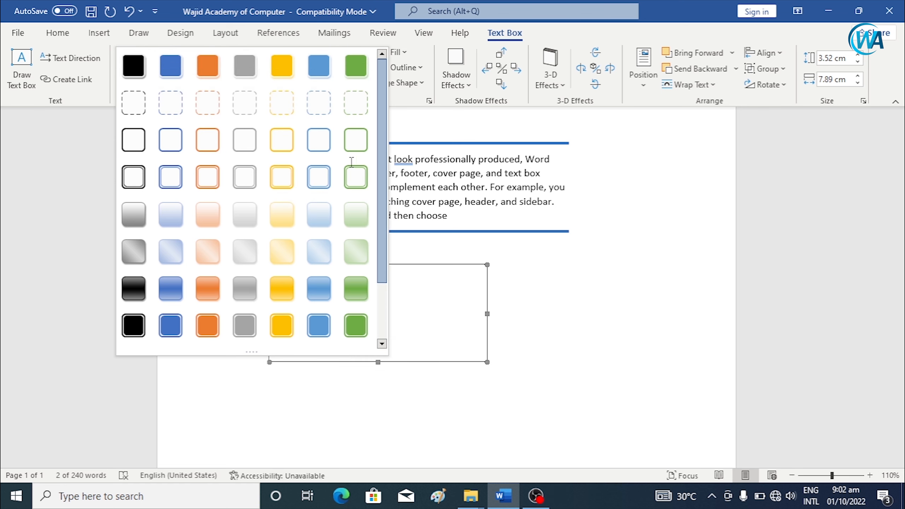
pyautogui.scroll(-2, 352, 162)
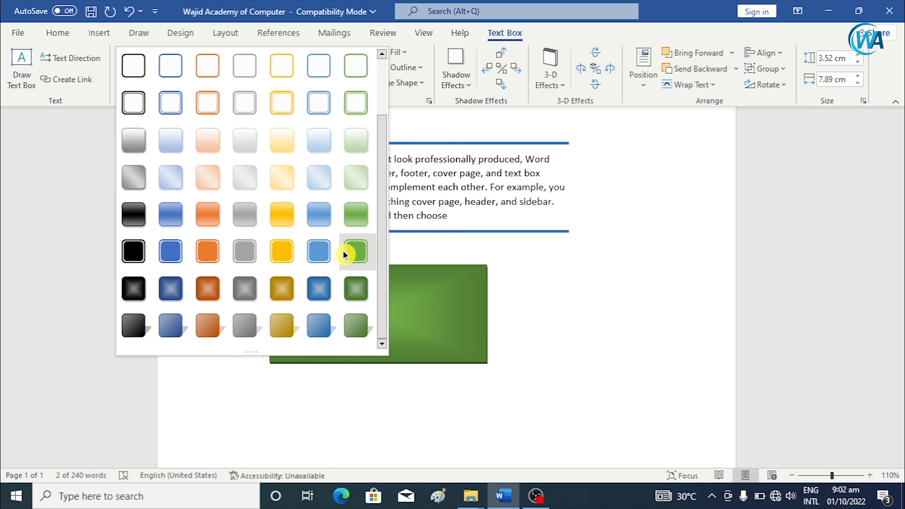
pyautogui.scroll(2, 281, 142)
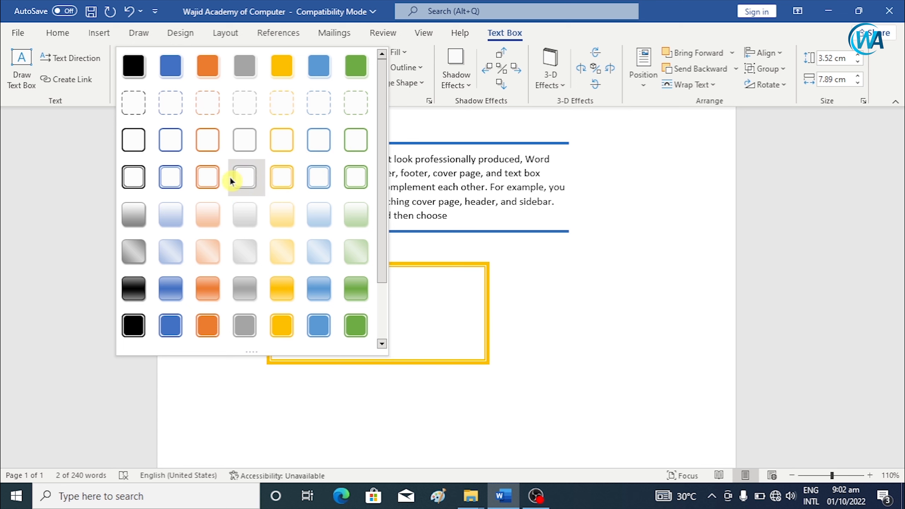
pyautogui.click(356, 73)
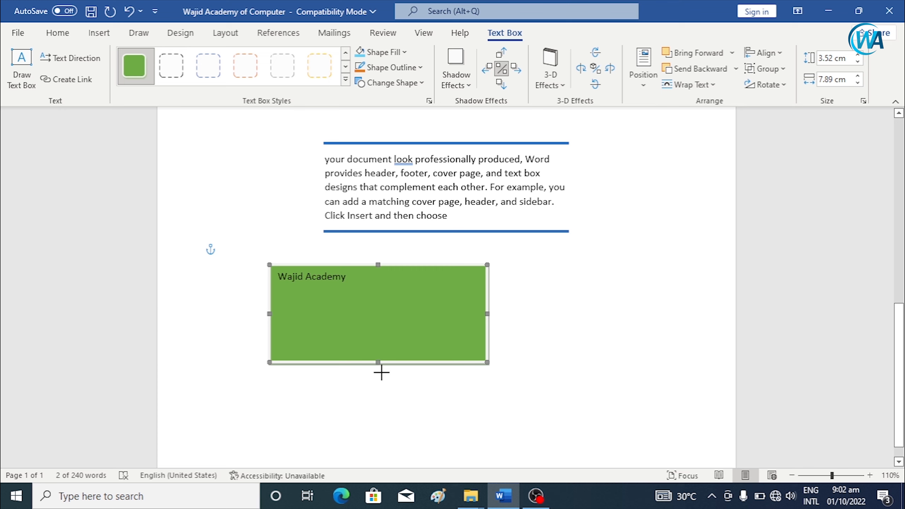
# Increase the green Wajid Academy box's height to about 4.2 cm and look over the style gallery and fill options.
pyautogui.moveTo(381, 372); pyautogui.dragTo(382, 381)
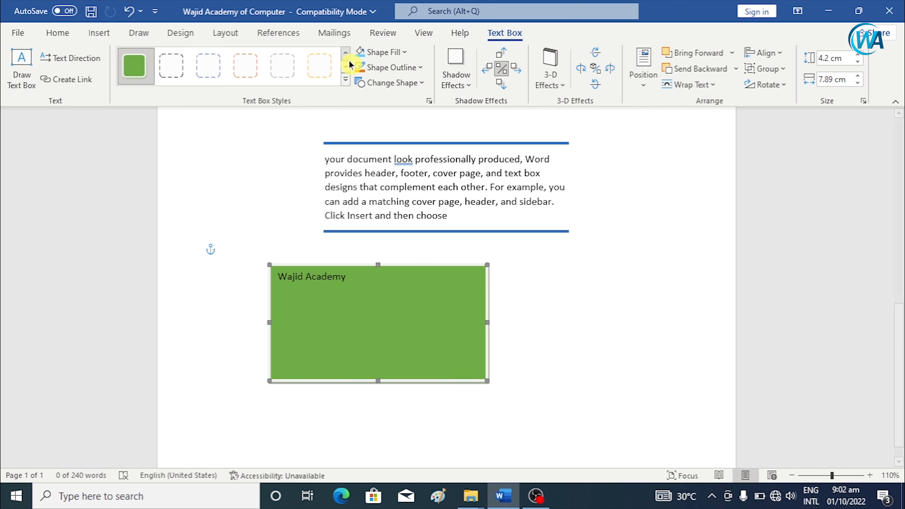
pyautogui.click(346, 80)
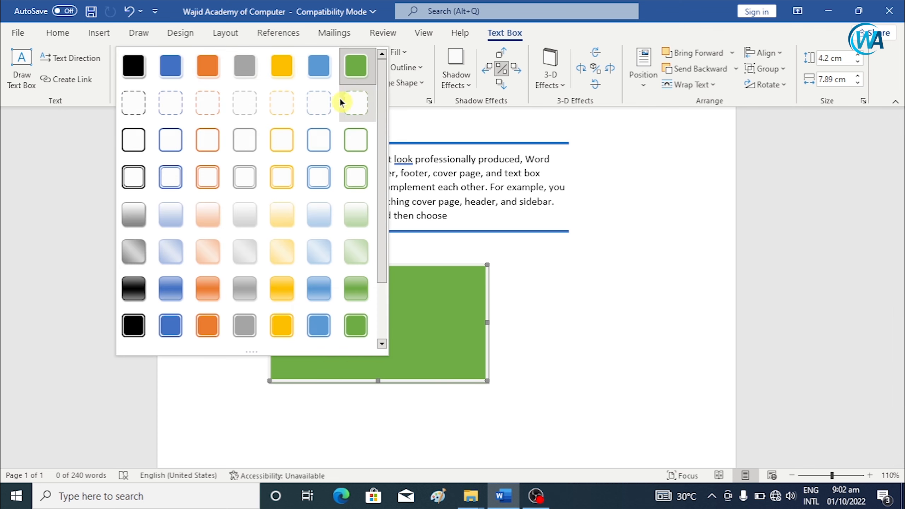
pyautogui.click(404, 53)
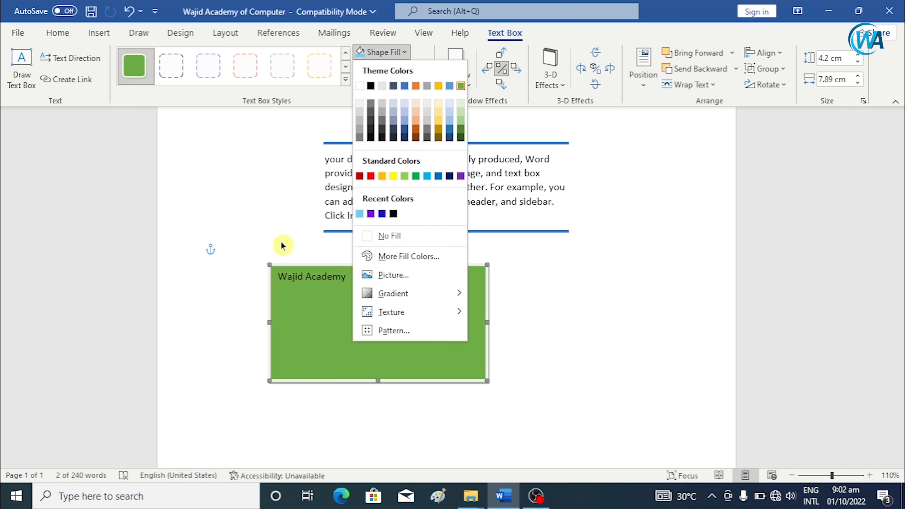
# Change the font colour of the Wajid Academy text inside the green box to white.
pyautogui.click(310, 295)
pyautogui.tripleClick(317, 282)
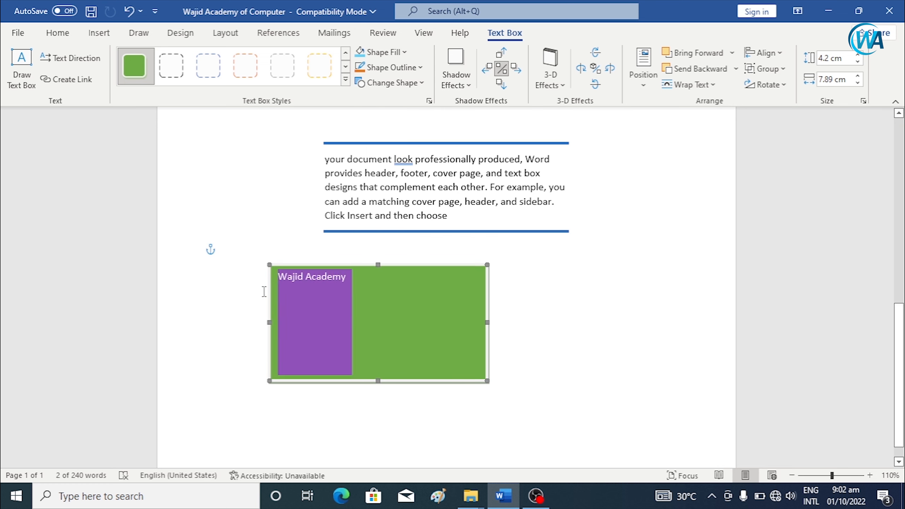
pyautogui.click(56, 40)
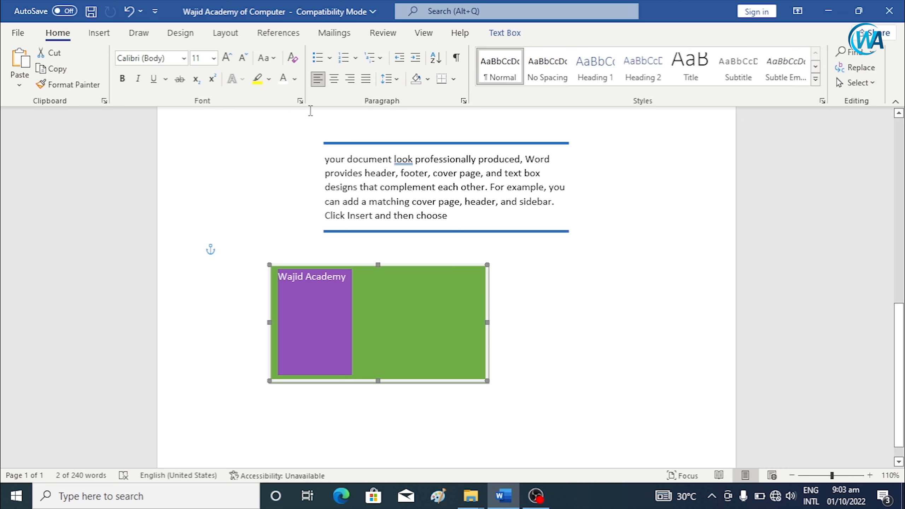
pyautogui.click(295, 80)
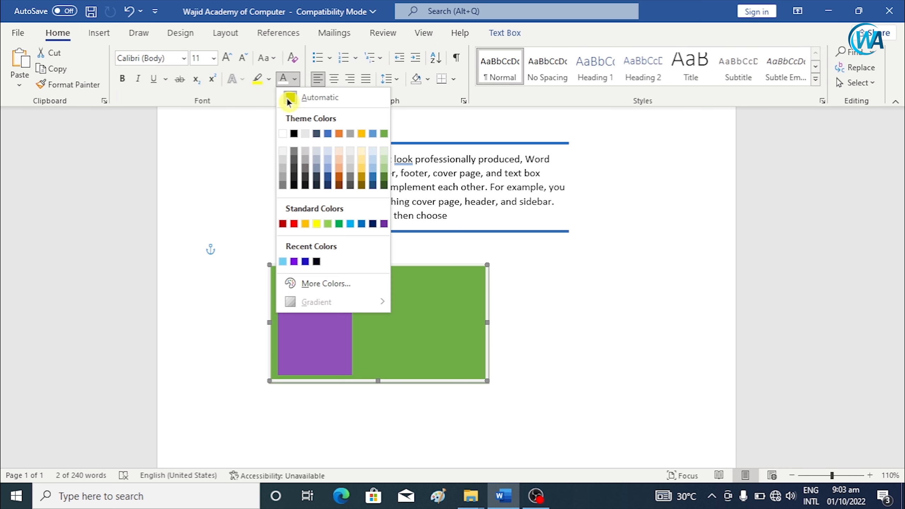
pyautogui.click(282, 134)
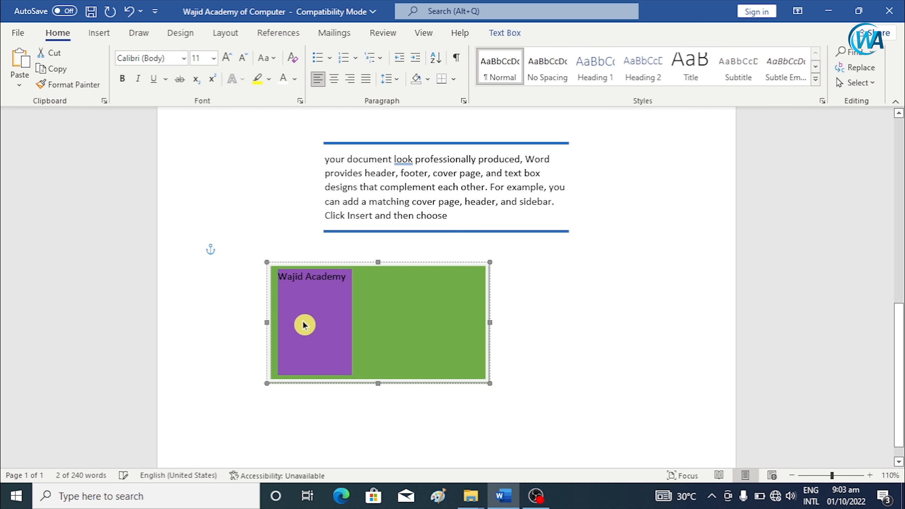
pyautogui.click(347, 313)
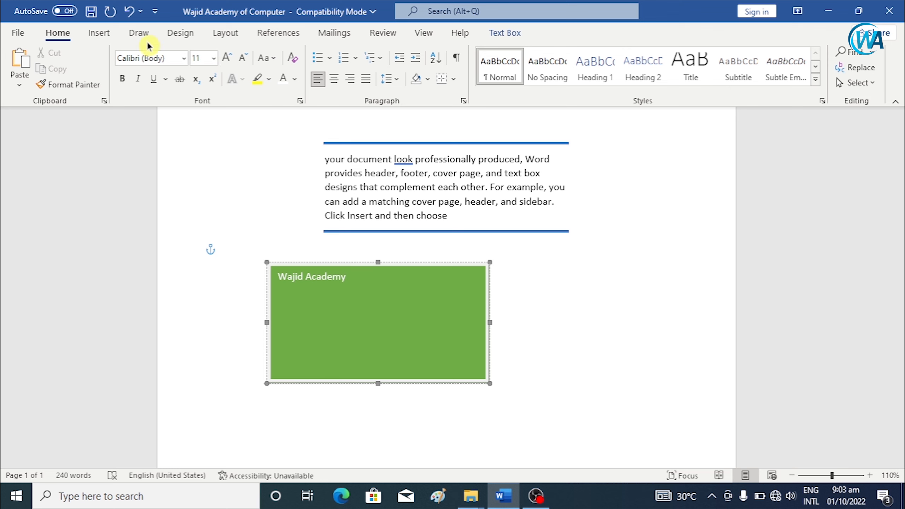
# Try a custom fill colour of RGB 249, 116, 89 on the Wajid Academy box and undo it.
pyautogui.rightClick(330, 263)
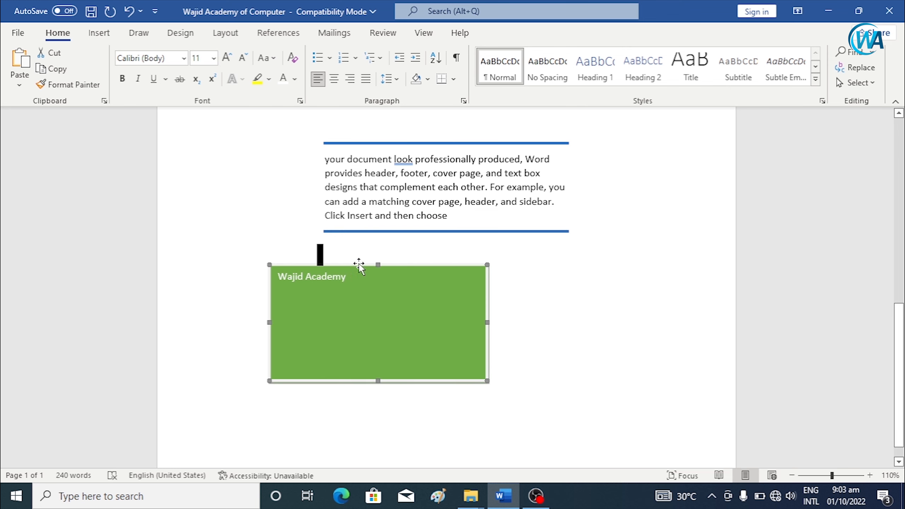
pyautogui.click(362, 264)
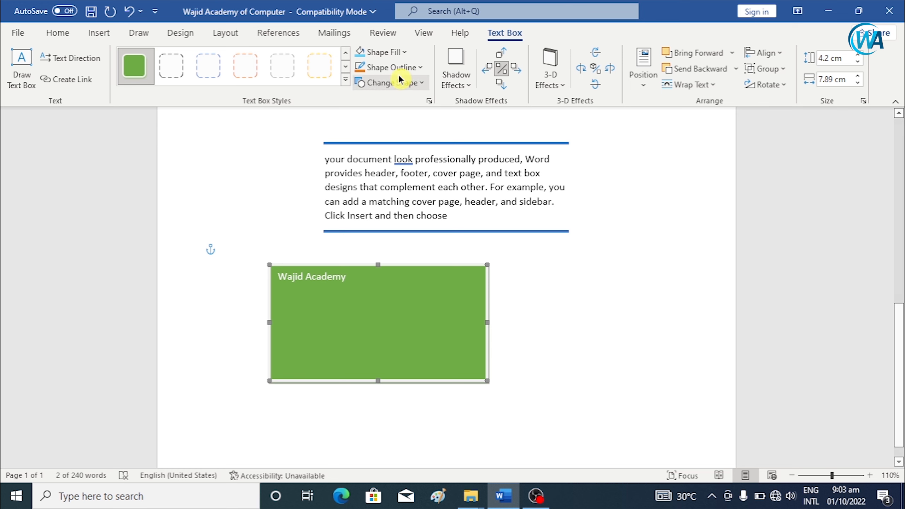
pyautogui.click(410, 55)
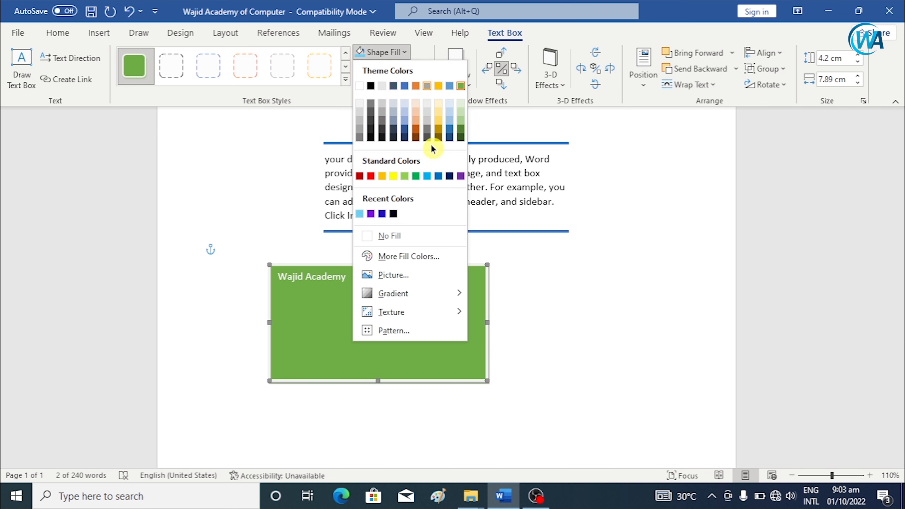
pyautogui.click(399, 260)
pyautogui.moveTo(422, 182); pyautogui.dragTo(379, 163)
pyautogui.click(368, 182)
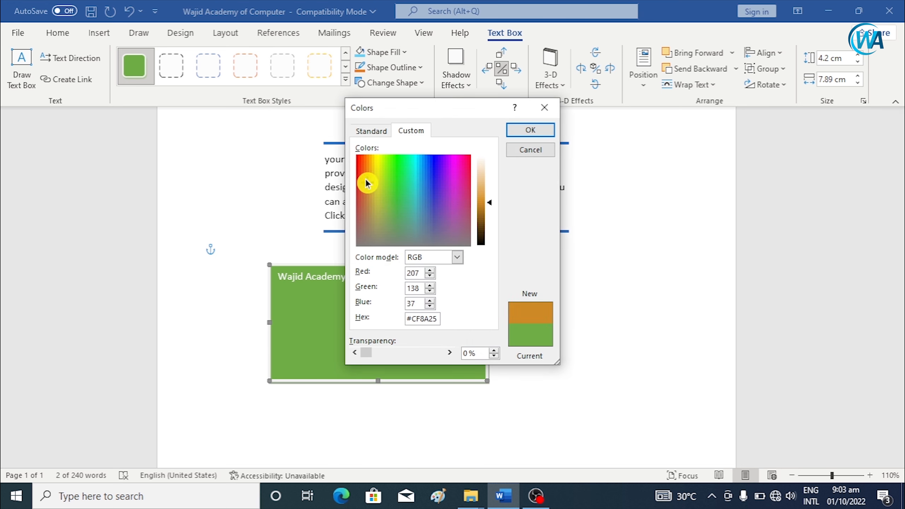
pyautogui.click(360, 161)
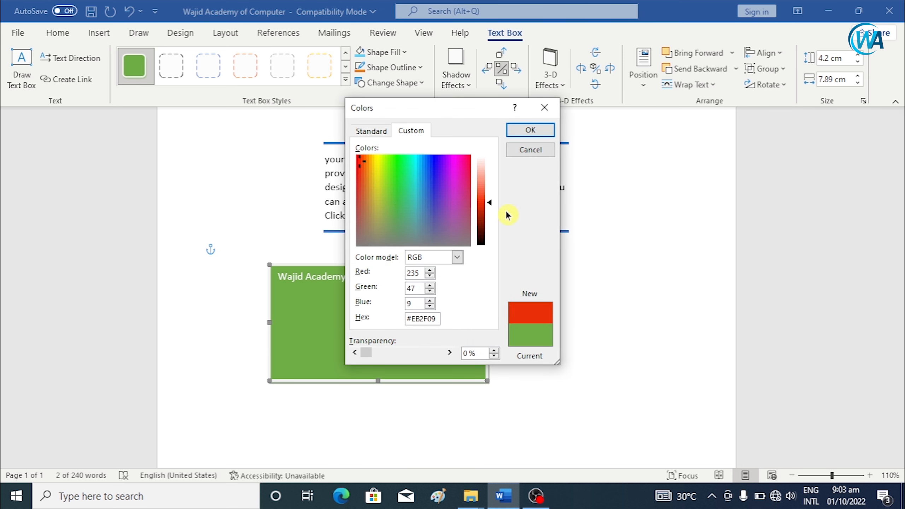
pyautogui.click(482, 193)
pyautogui.click(479, 187)
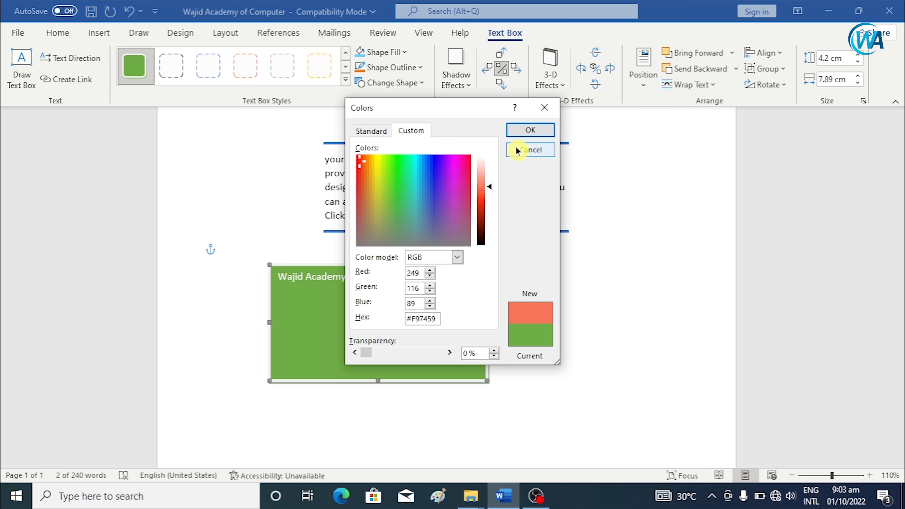
pyautogui.click(535, 131)
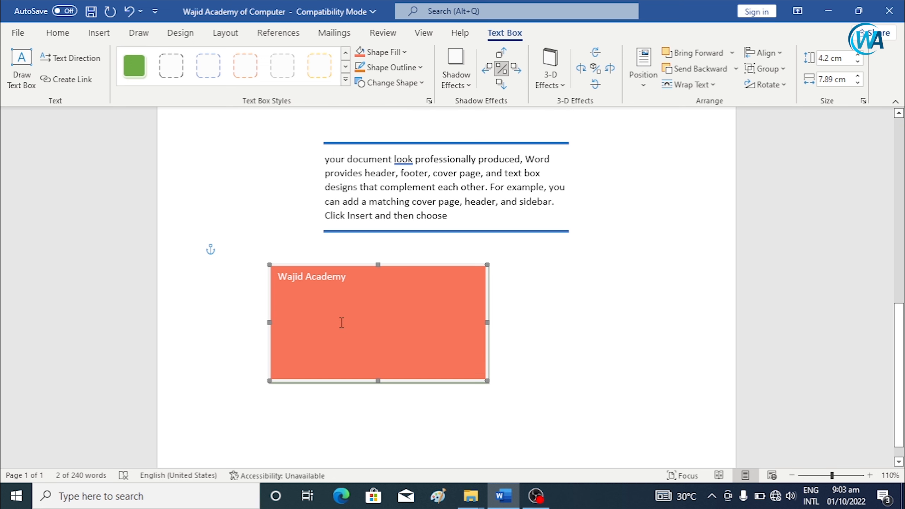
pyautogui.hotkey('ctrl', 'z')
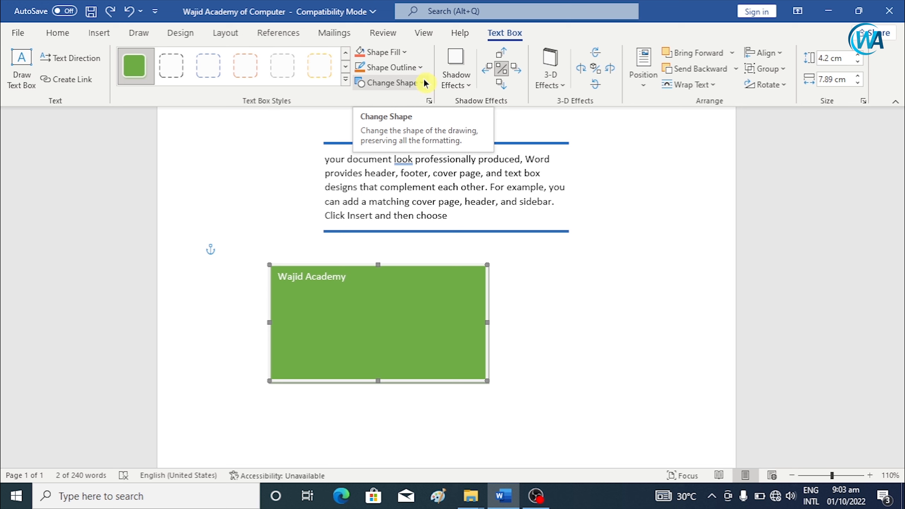
# Set the outline weight of the Wajid Academy box to 4½ pt.
pyautogui.click(421, 68)
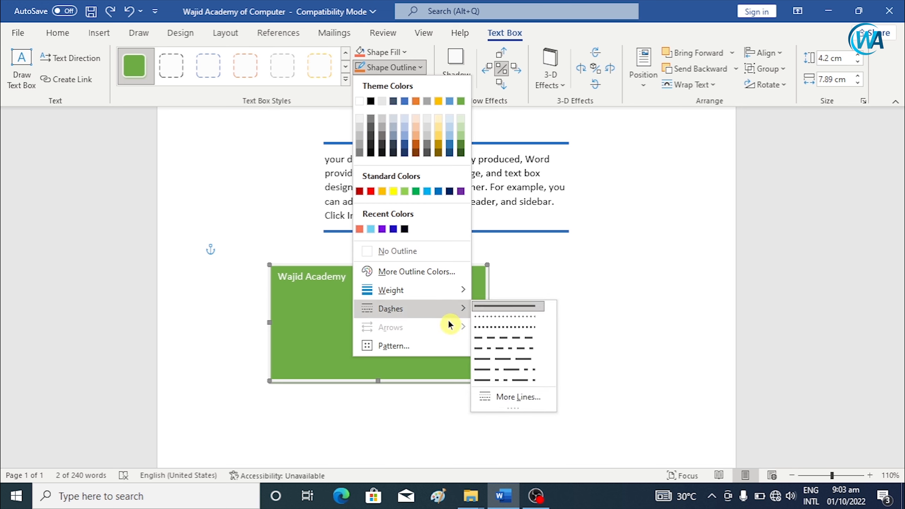
pyautogui.moveTo(452, 294)
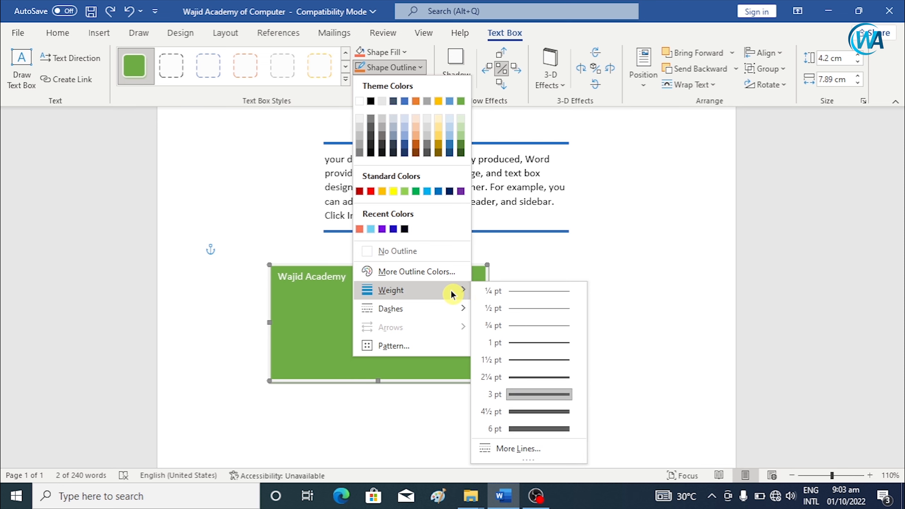
pyautogui.click(529, 399)
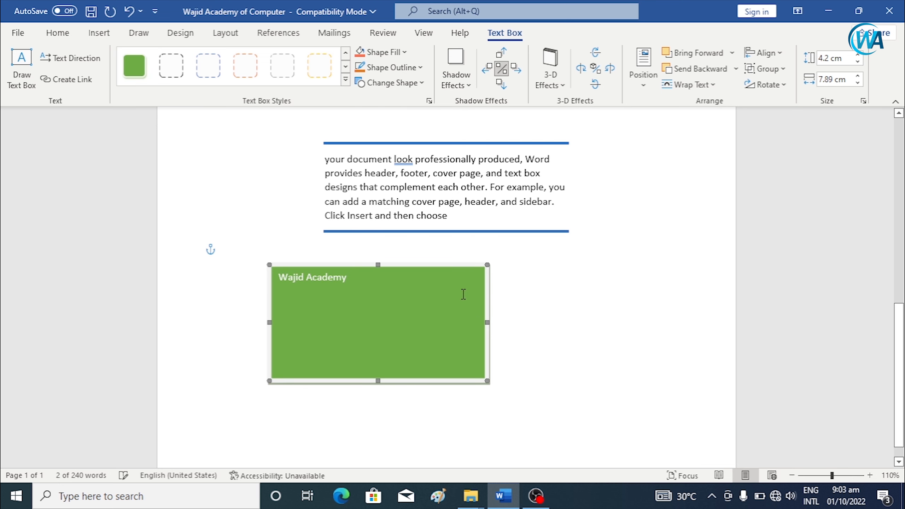
# Colour the box outline dark brown (#823B0B) and look at the custom outline colours without changing them.
pyautogui.click(420, 67)
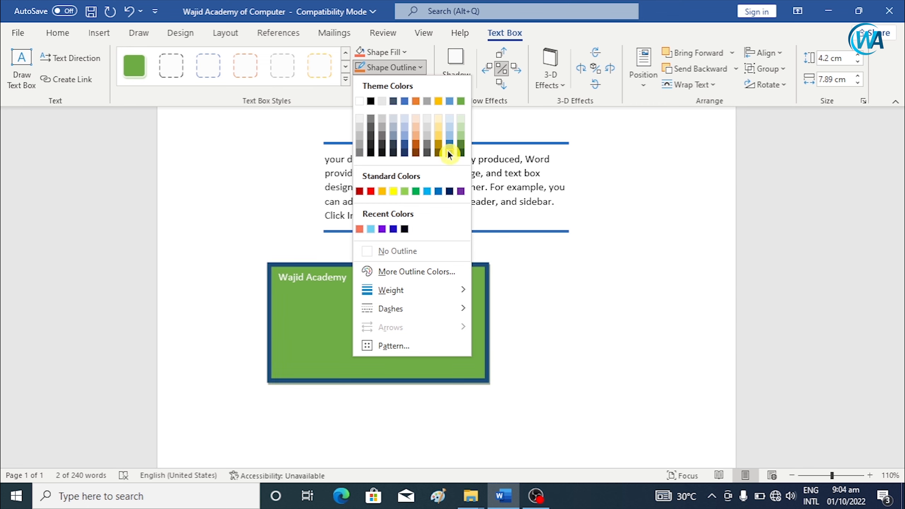
pyautogui.click(416, 152)
pyautogui.click(420, 67)
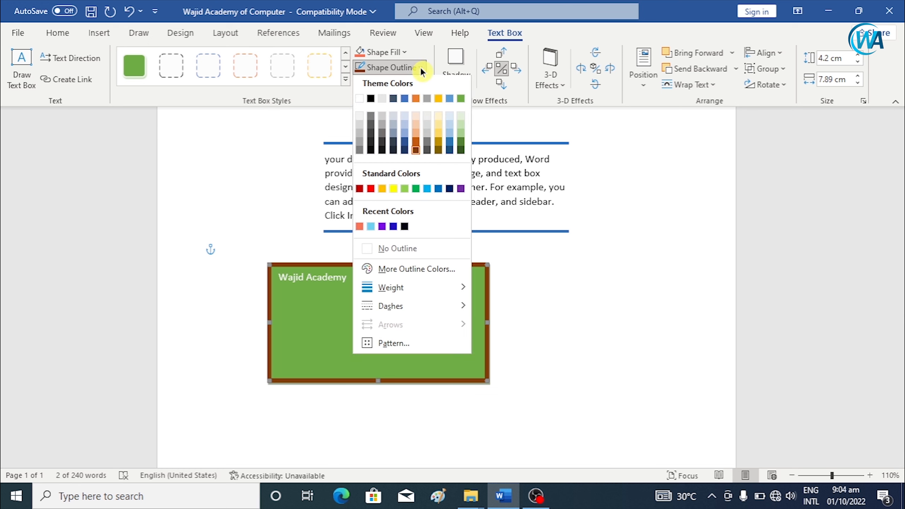
pyautogui.click(429, 276)
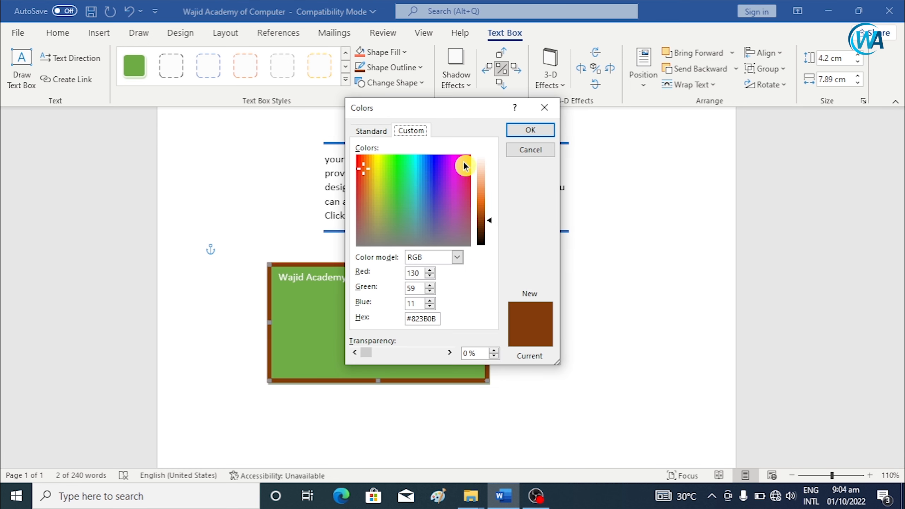
pyautogui.click(544, 108)
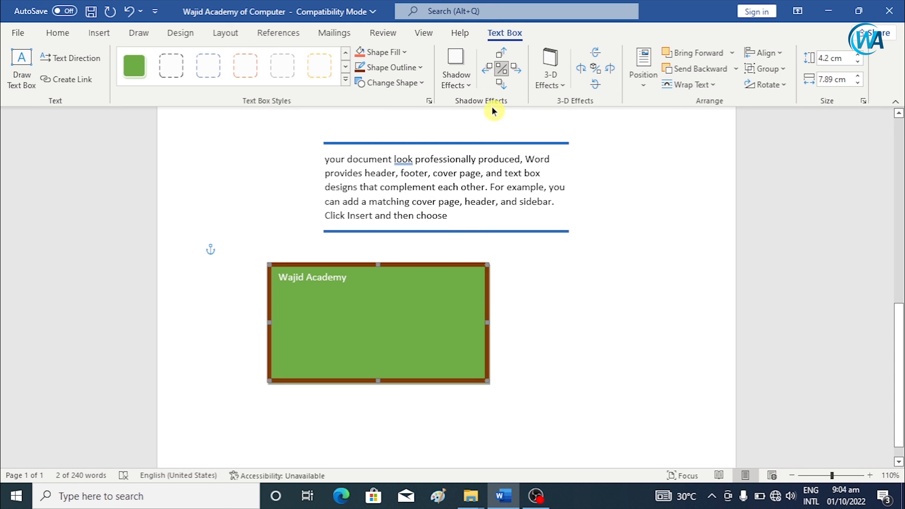
# Preview the outline weights and dash styles on the box and examine the line patterns without applying any.
pyautogui.click(420, 68)
pyautogui.moveTo(409, 295)
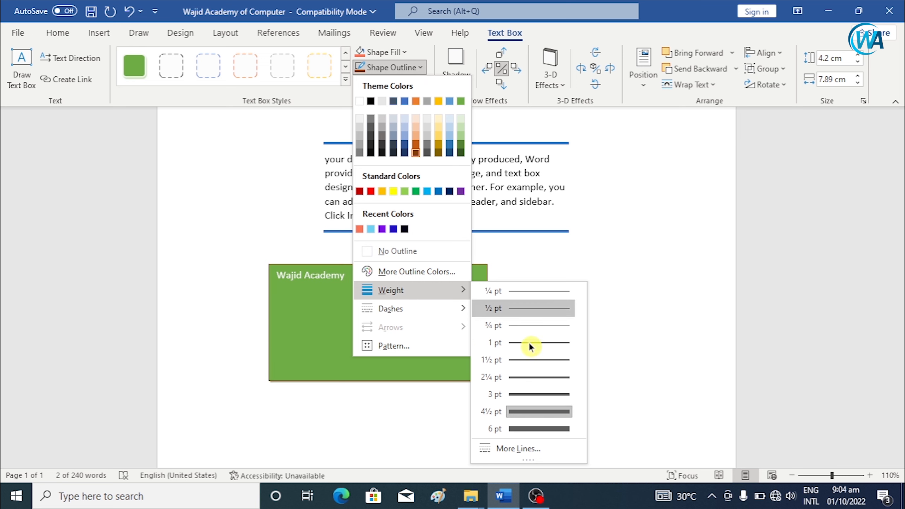
pyautogui.moveTo(431, 309)
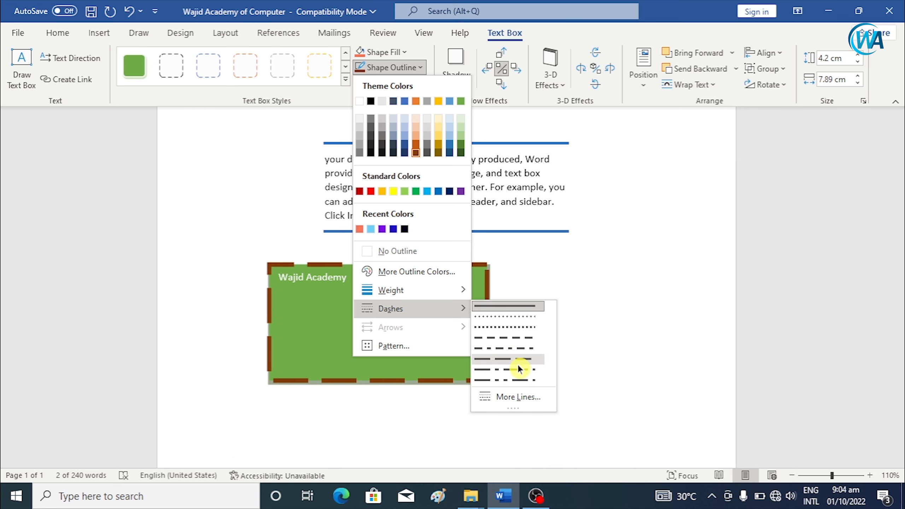
pyautogui.click(410, 346)
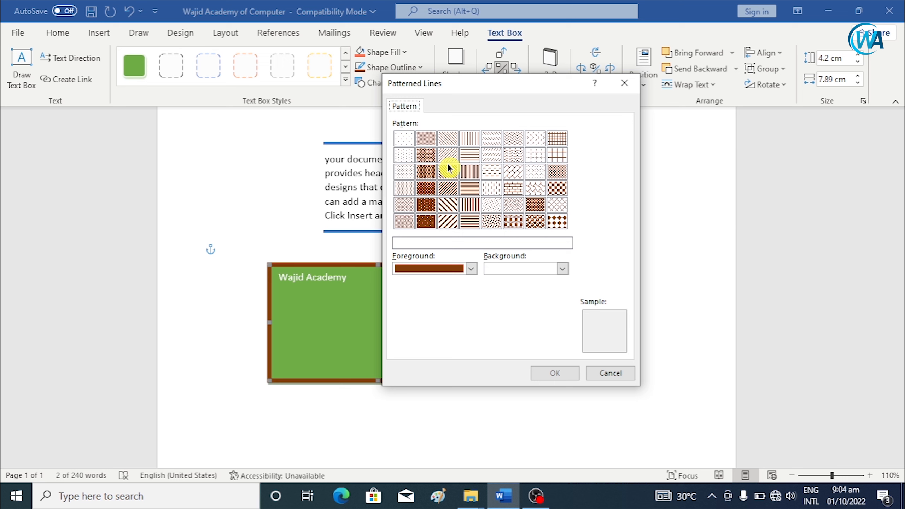
pyautogui.click(631, 87)
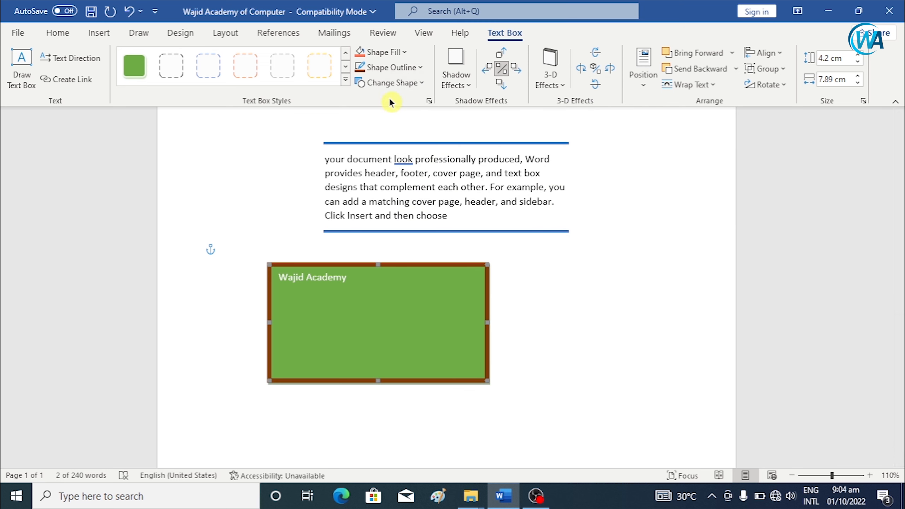
# Try the oval, heart and plaque shapes in turn on the Wajid Academy text box.
pyautogui.click(419, 89)
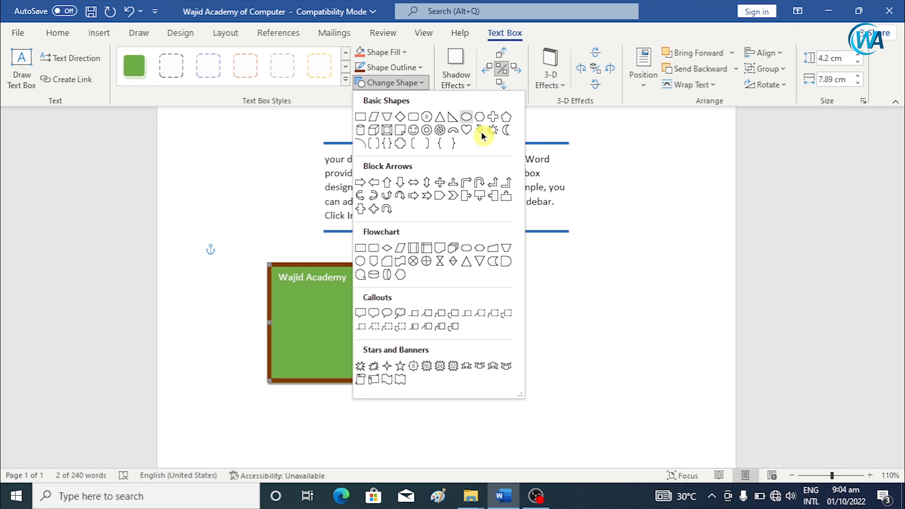
pyautogui.click(466, 117)
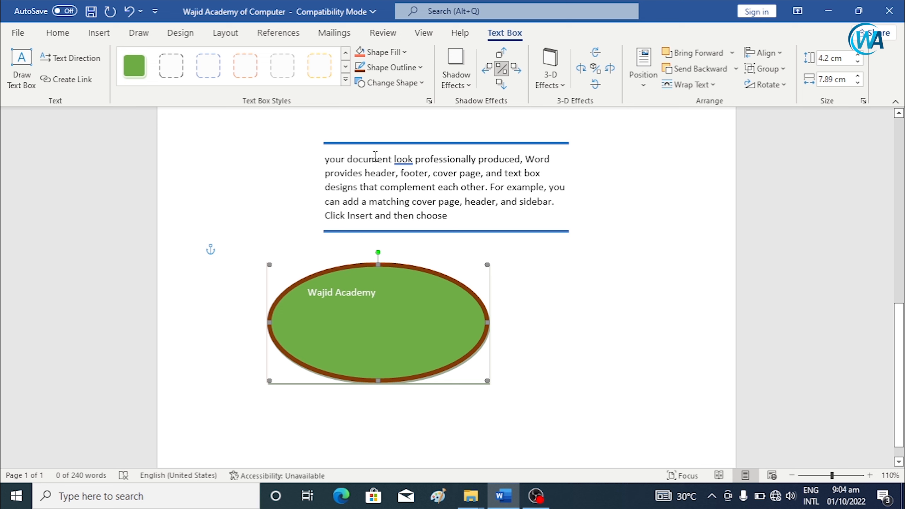
pyautogui.click(424, 88)
pyautogui.click(466, 130)
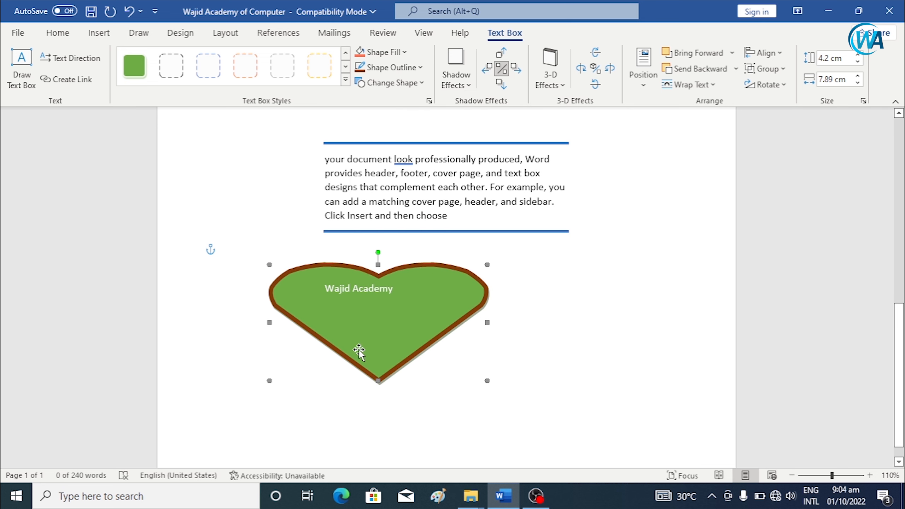
pyautogui.click(427, 89)
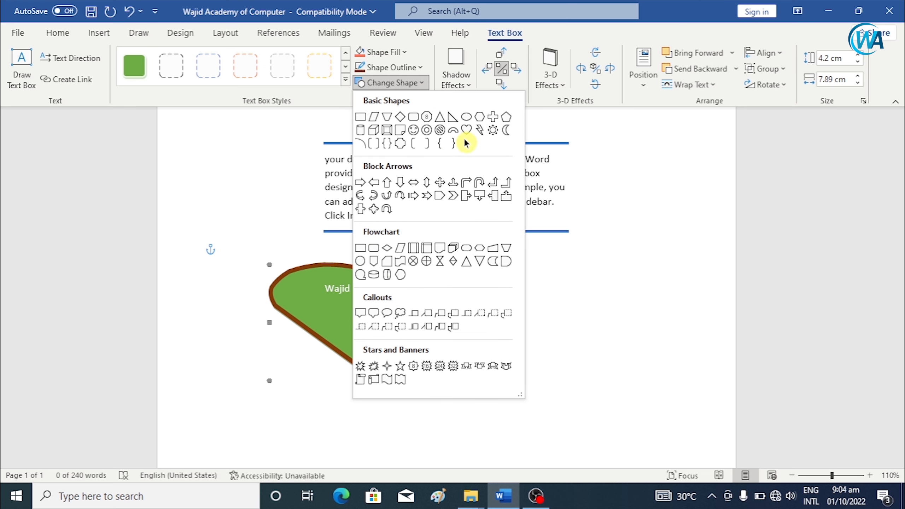
pyautogui.click(401, 143)
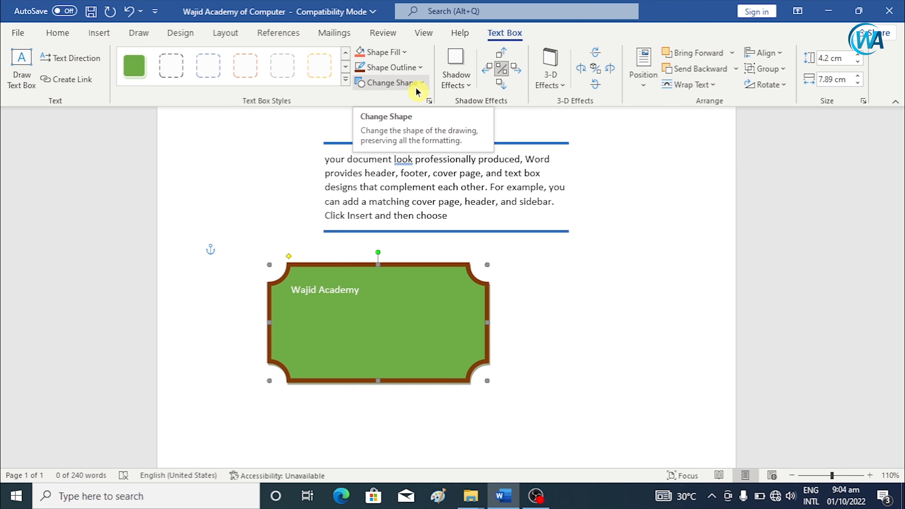
# Undo the three shape changes and the brown outline colour on the text box.
pyautogui.hotkey('ctrl', 'z')
pyautogui.hotkey('ctrl', 'z')
pyautogui.hotkey('ctrl', 'z')
pyautogui.hotkey('ctrl', 'z')
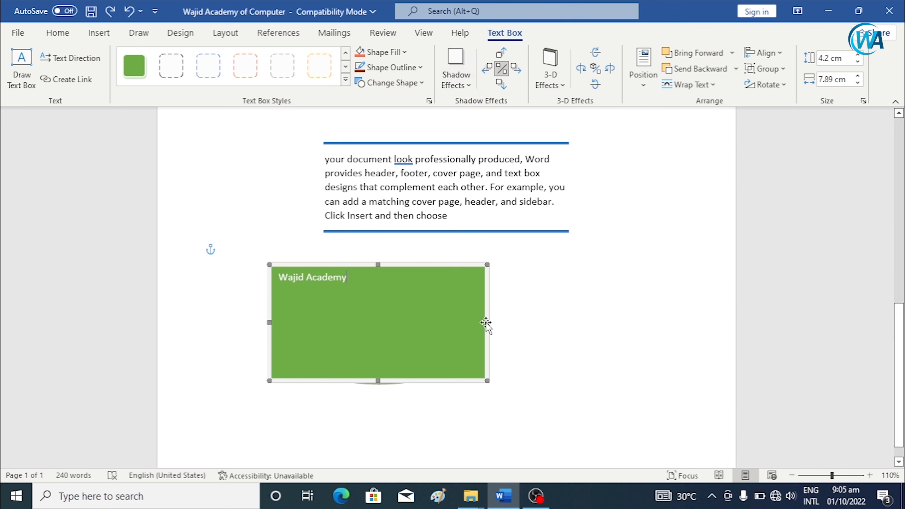
# Shrink the Wajid Academy box to about 4.55 cm wide and 3.21 cm high.
pyautogui.moveTo(488, 322); pyautogui.dragTo(396, 316)
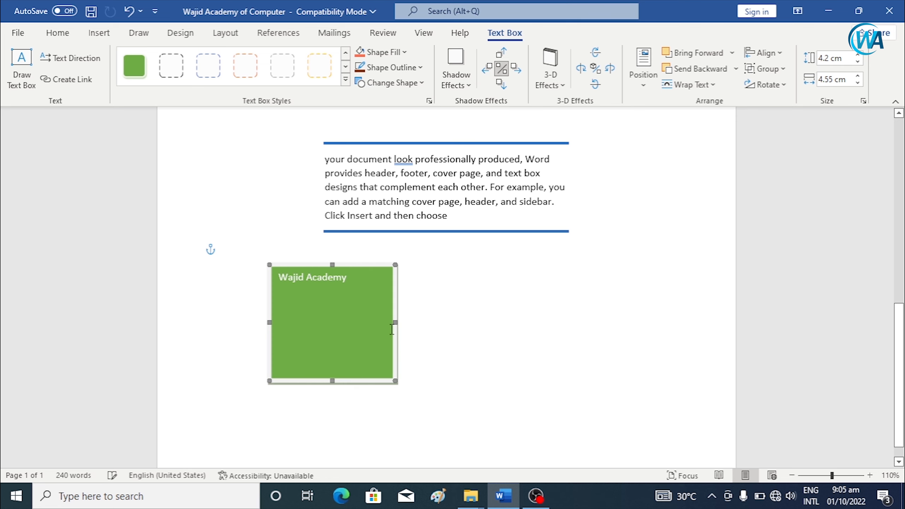
pyautogui.moveTo(331, 381); pyautogui.dragTo(332, 355)
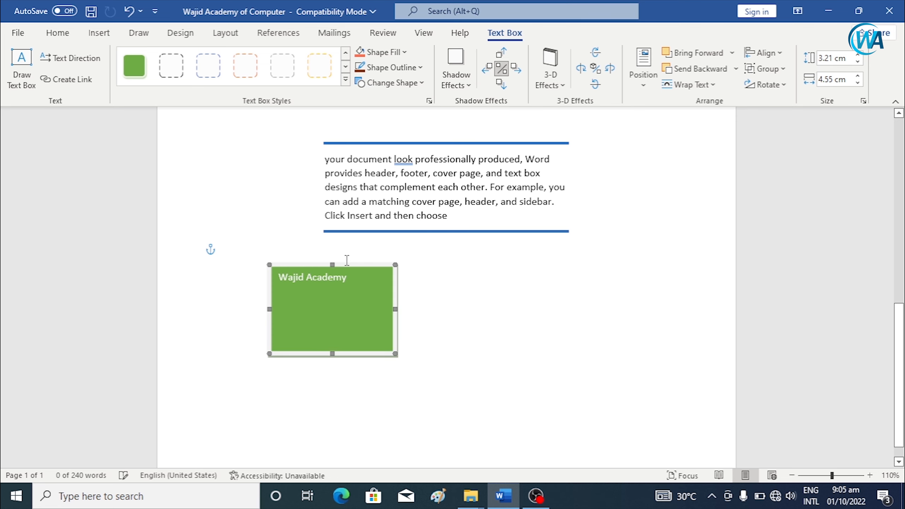
# Move the Wajid Academy box left to the page's edge area and give it a drop shadow toward its lower right.
pyautogui.moveTo(280, 263); pyautogui.dragTo(263, 263)
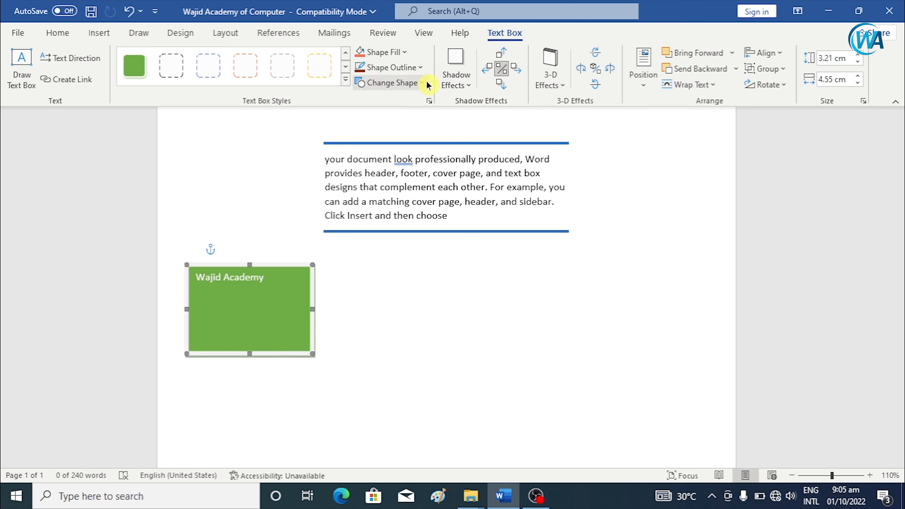
pyautogui.click(458, 79)
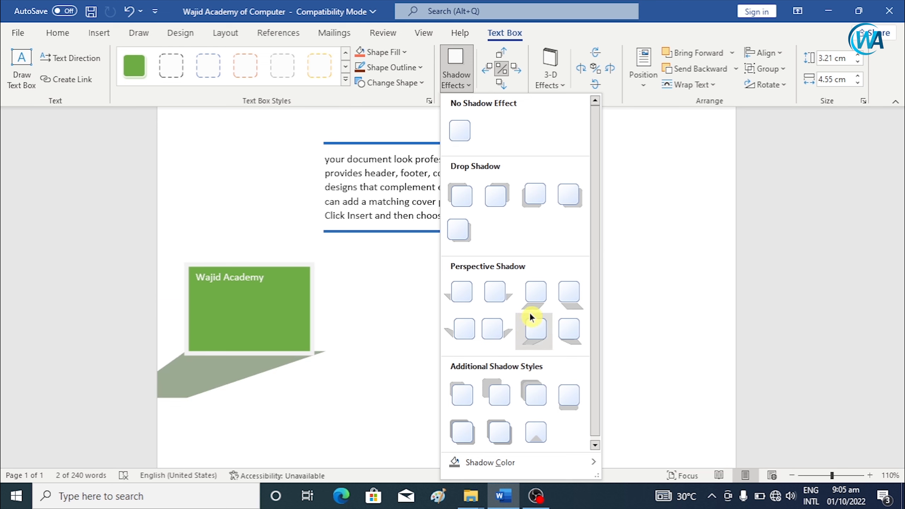
pyautogui.click(572, 204)
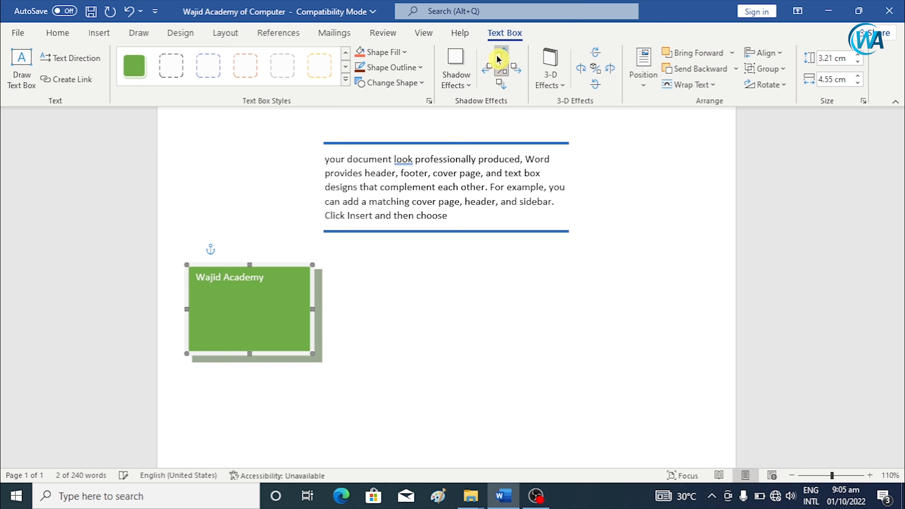
# Nudge the Wajid Academy box's shadow up, down, right and left to adjust its offset.
pyautogui.click(457, 76)
pyautogui.click(506, 83)
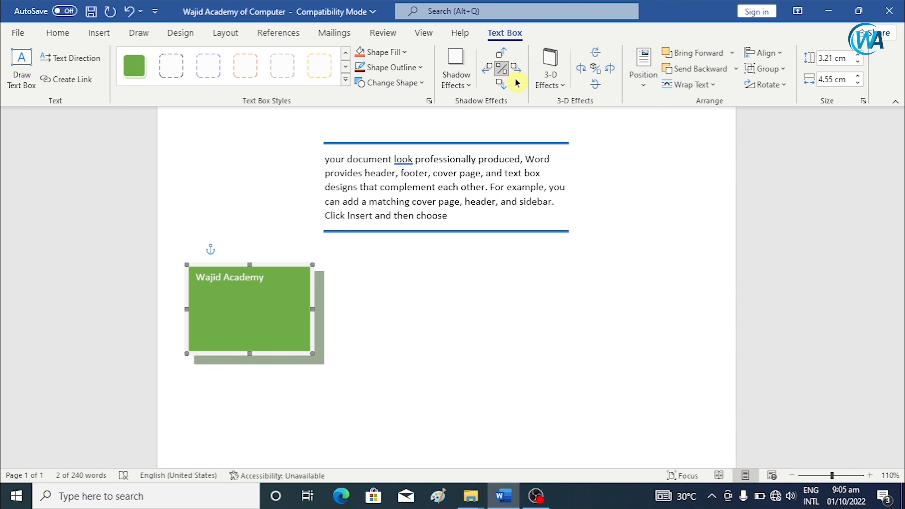
pyautogui.click(508, 56)
pyautogui.click(507, 56)
pyautogui.click(502, 84)
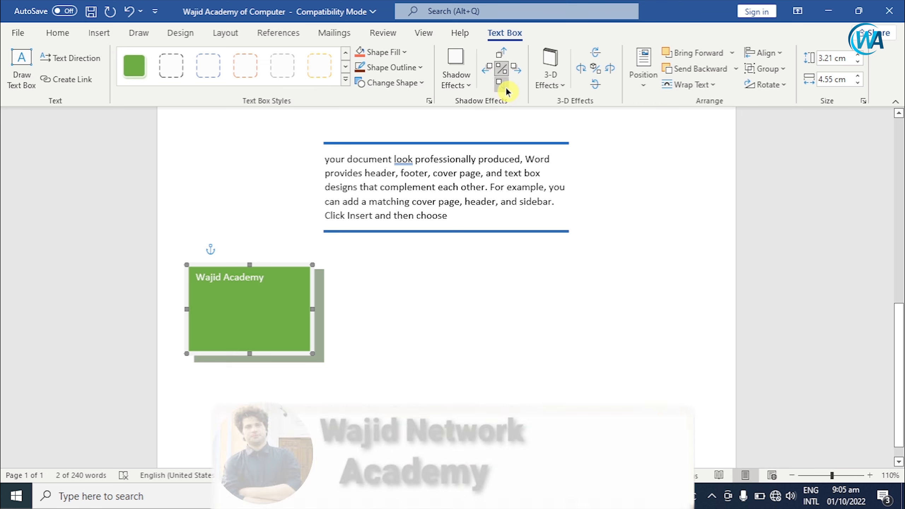
pyautogui.click(505, 86)
pyautogui.click(515, 72)
pyautogui.click(515, 72)
pyautogui.click(515, 72)
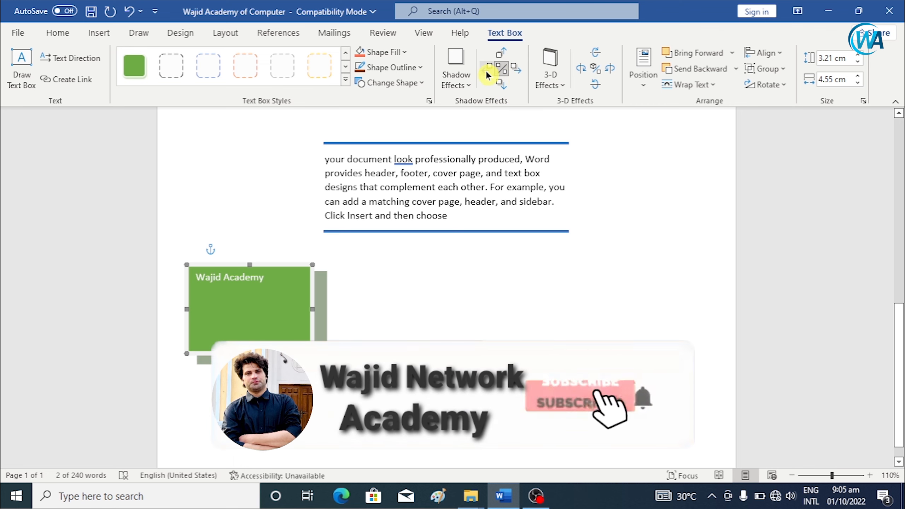
pyautogui.click(487, 72)
pyautogui.click(486, 71)
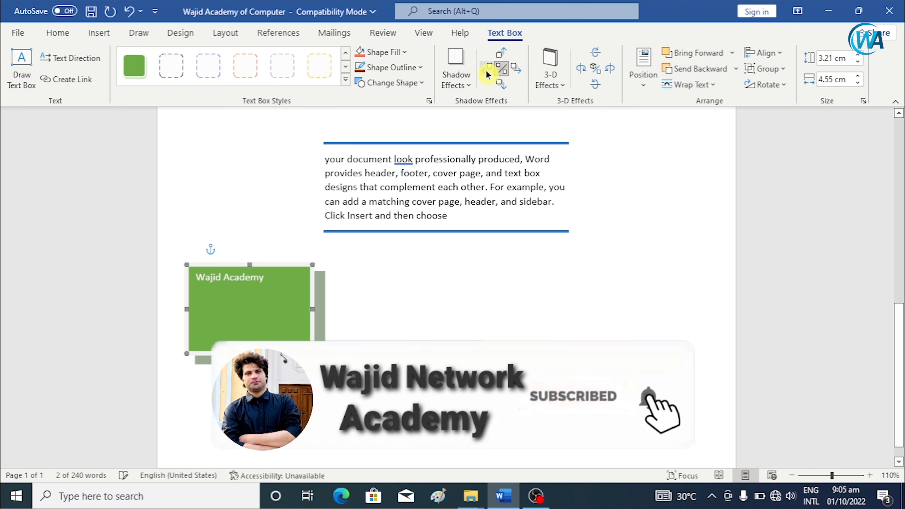
# Apply the first parallel 3-D effect to the Wajid Academy box and colour its sides with a green theme colour.
pyautogui.click(563, 84)
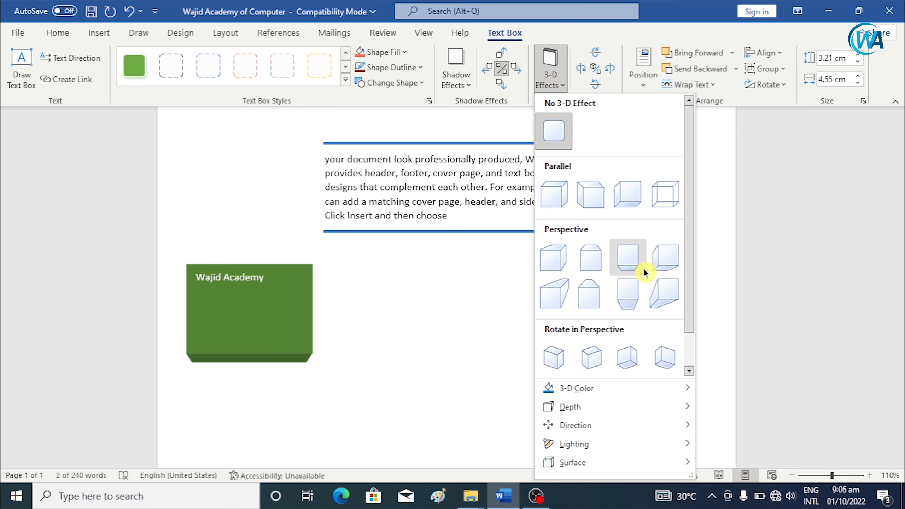
pyautogui.click(560, 209)
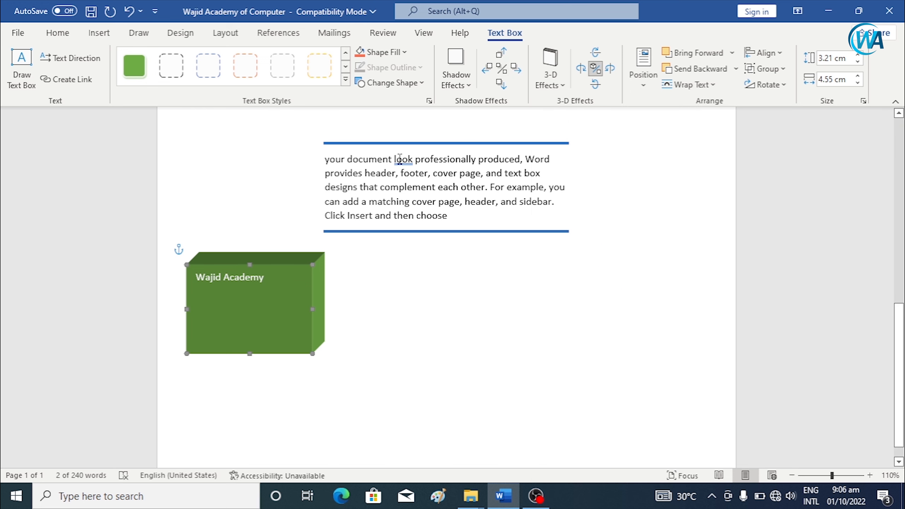
pyautogui.click(551, 69)
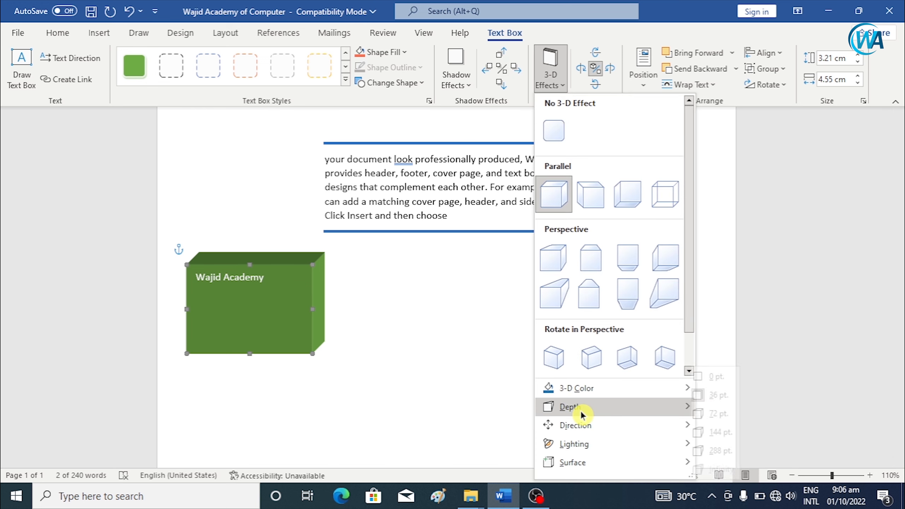
pyautogui.moveTo(574, 388)
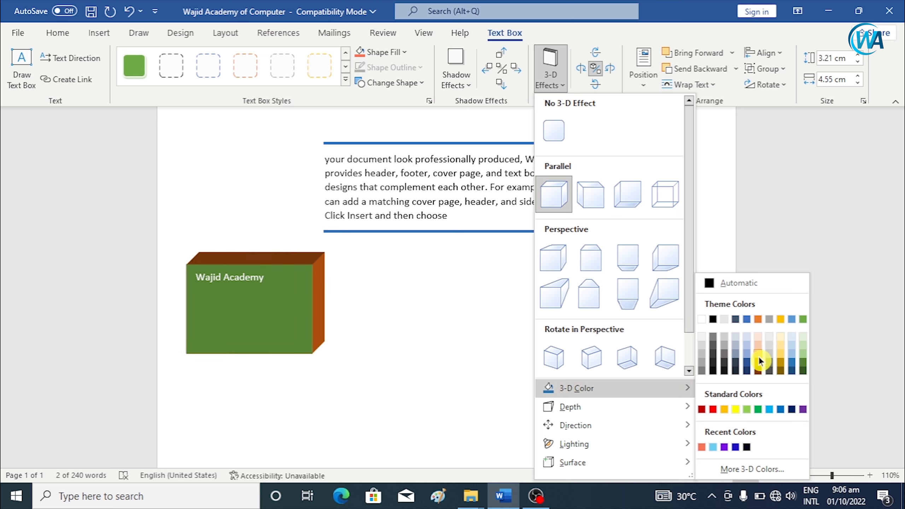
pyautogui.click(803, 360)
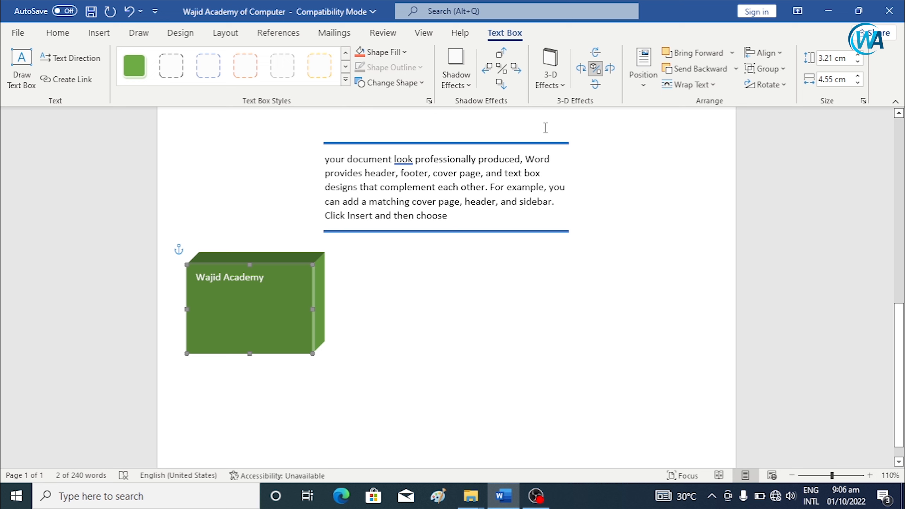
# Try a 3-D depth of 288 pt on the Wajid Academy box and set it back to 36 pt.
pyautogui.click(558, 81)
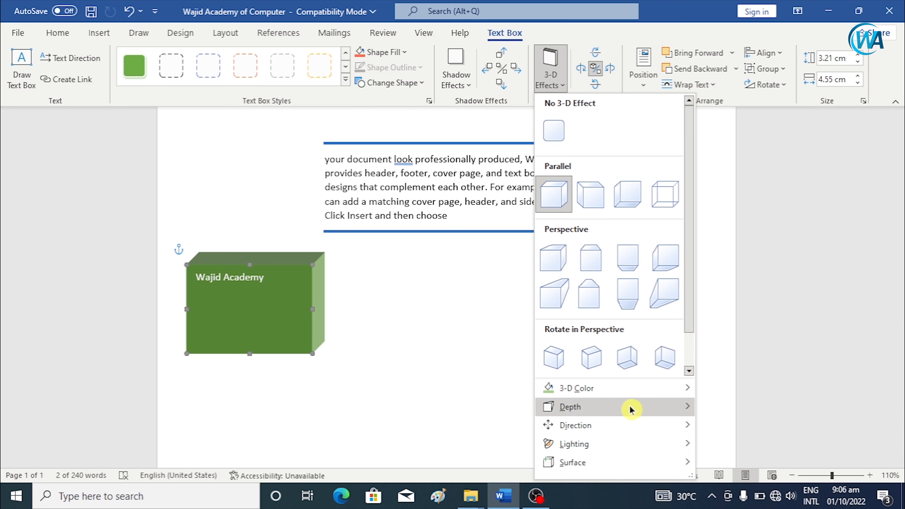
pyautogui.moveTo(630, 408)
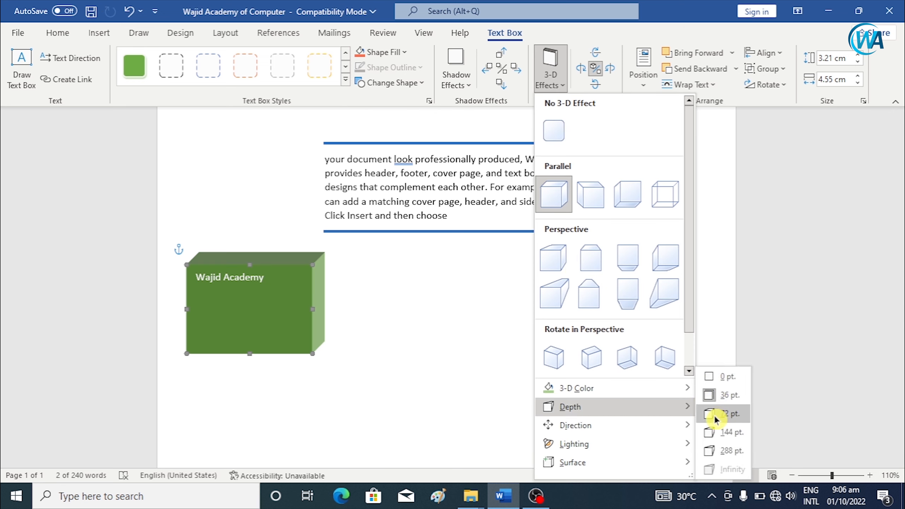
pyautogui.click(729, 451)
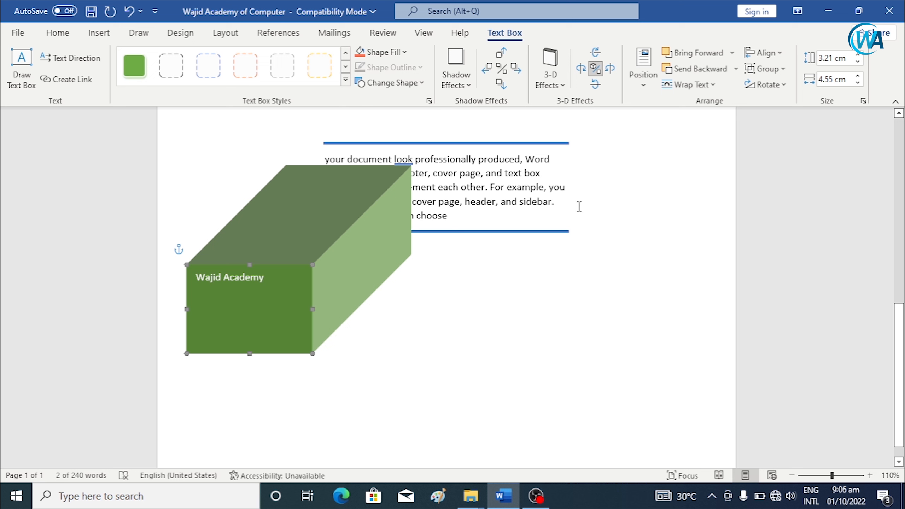
pyautogui.click(567, 84)
pyautogui.moveTo(676, 433)
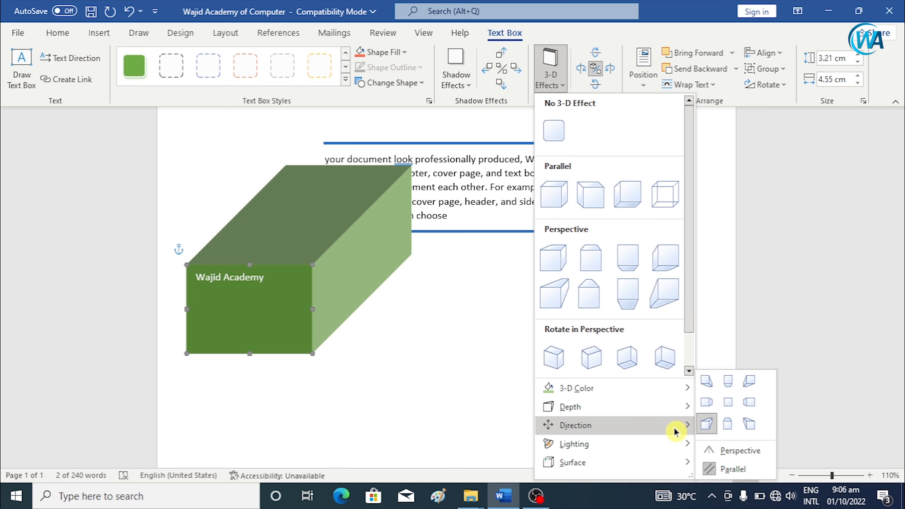
pyautogui.moveTo(673, 410)
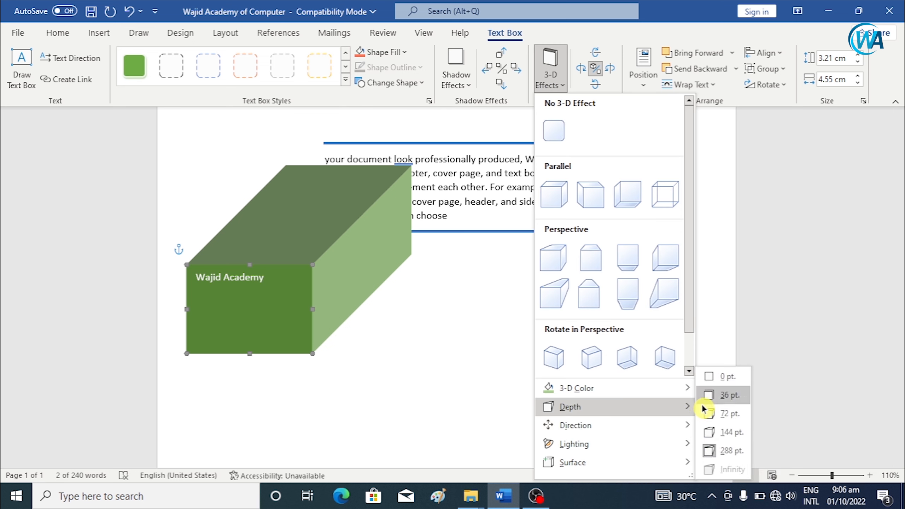
pyautogui.click(711, 414)
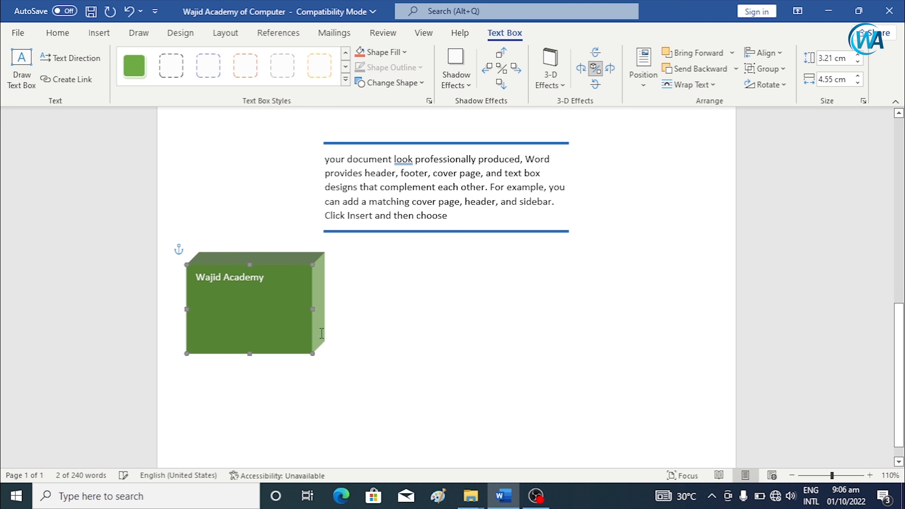
# Change the direction of the Wajid Academy box's 3-D effect so it extends straight downward.
pyautogui.click(550, 80)
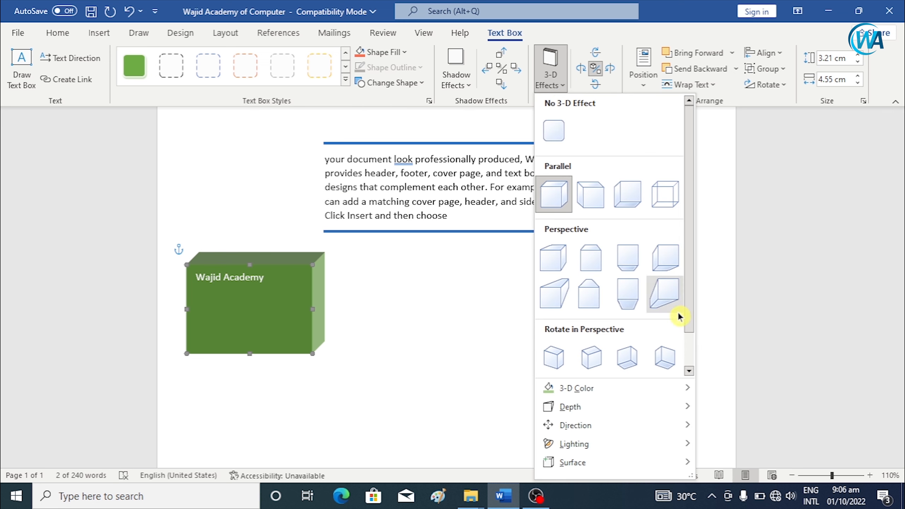
pyautogui.moveTo(667, 410)
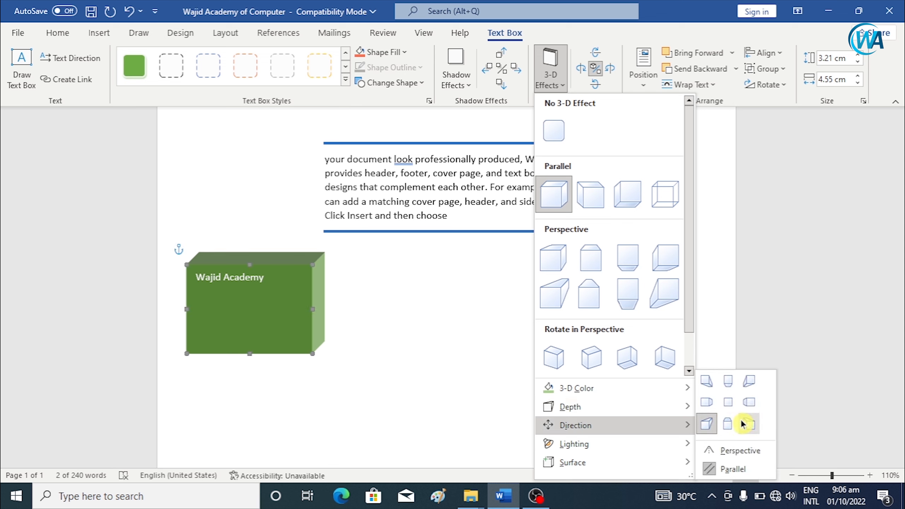
pyautogui.click(727, 387)
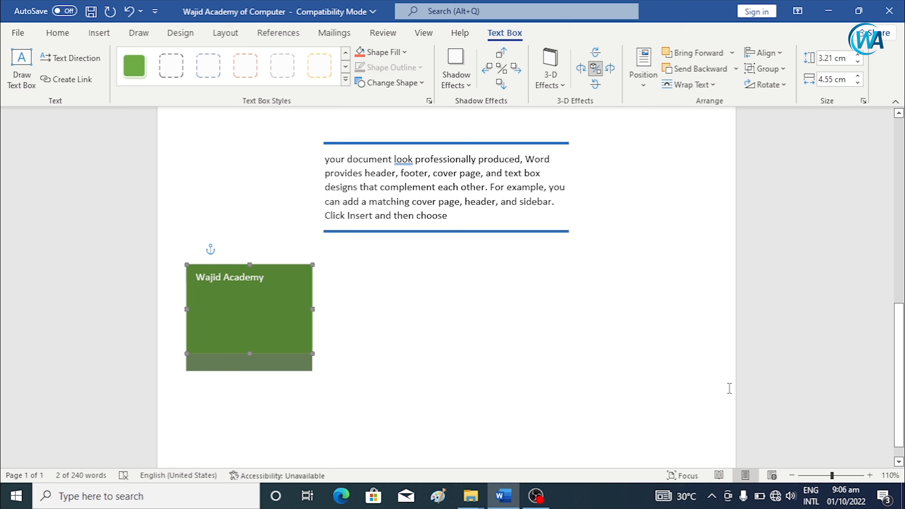
# Set the 3-D lighting of the Wajid Academy box to shine from directly below, and deselect the box.
pyautogui.click(552, 80)
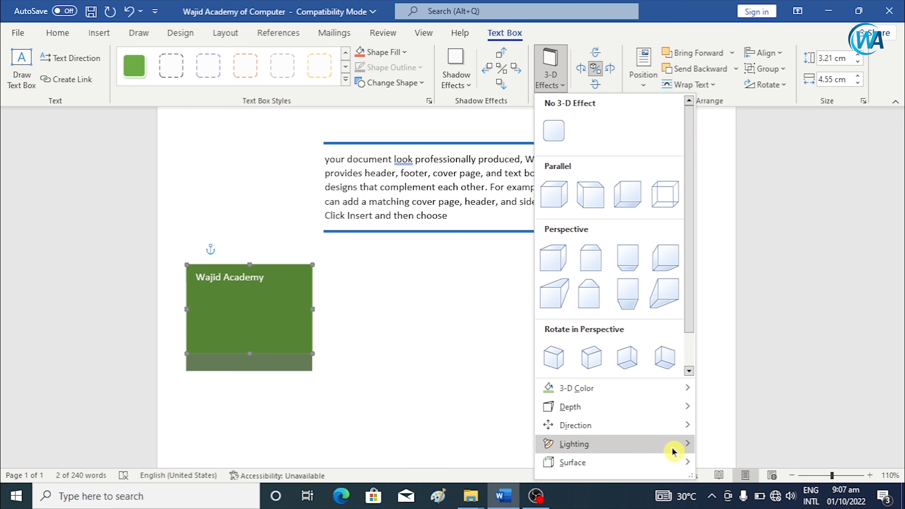
pyautogui.moveTo(674, 450)
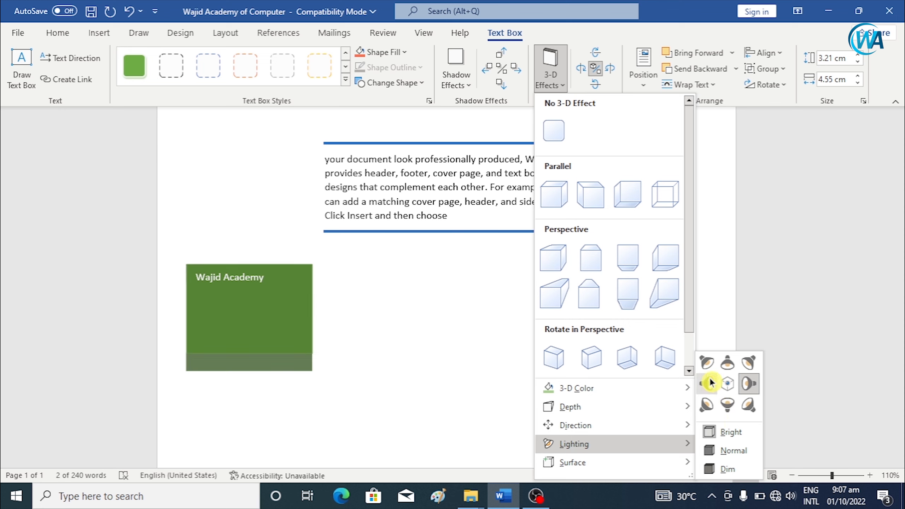
pyautogui.click(729, 406)
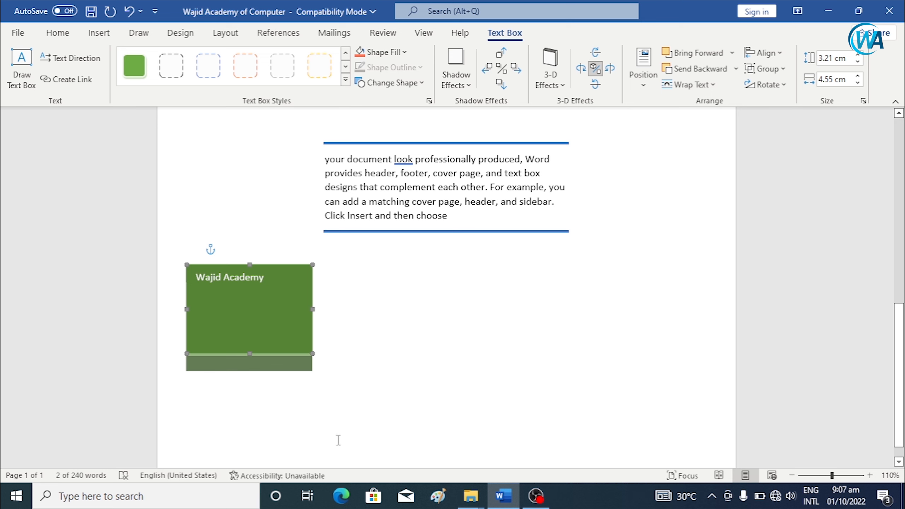
pyautogui.click(561, 86)
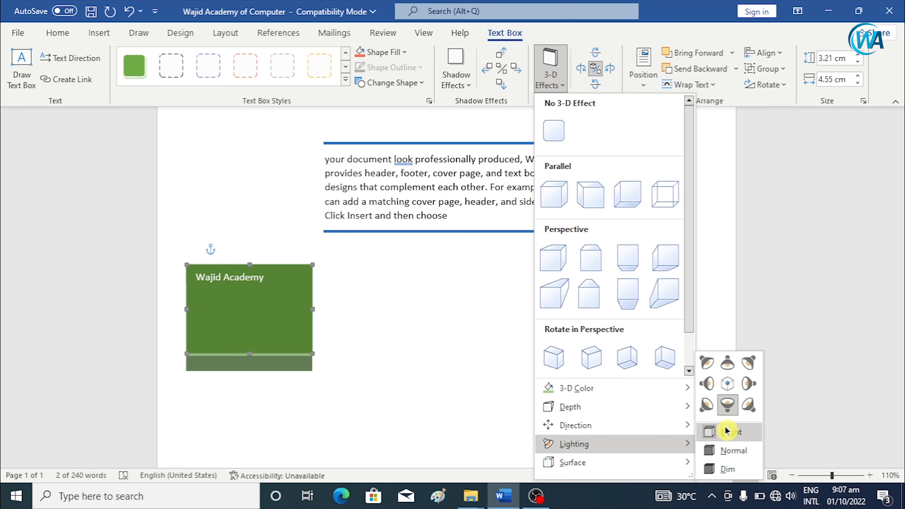
pyautogui.click(730, 405)
pyautogui.click(424, 355)
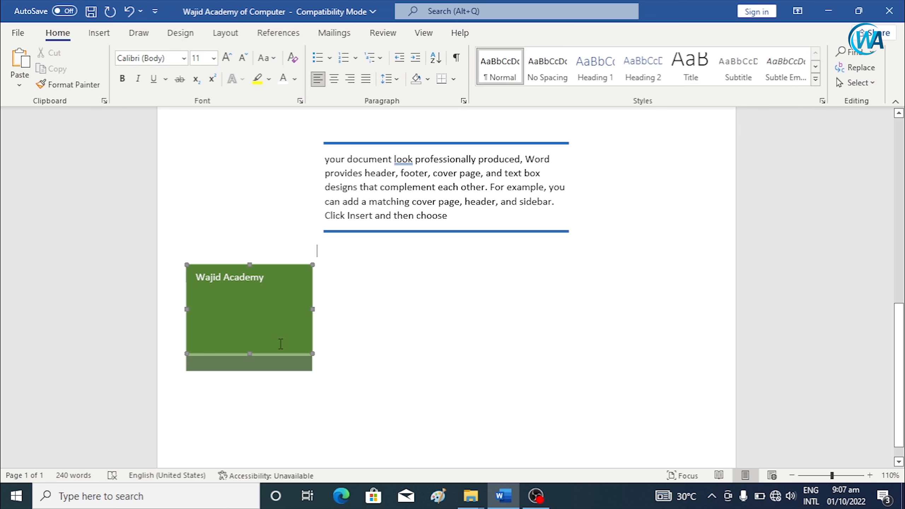
# Reselect the Wajid Academy box and tilt its 3-D effect vertically and to the side.
pyautogui.click(274, 264)
pyautogui.click(504, 33)
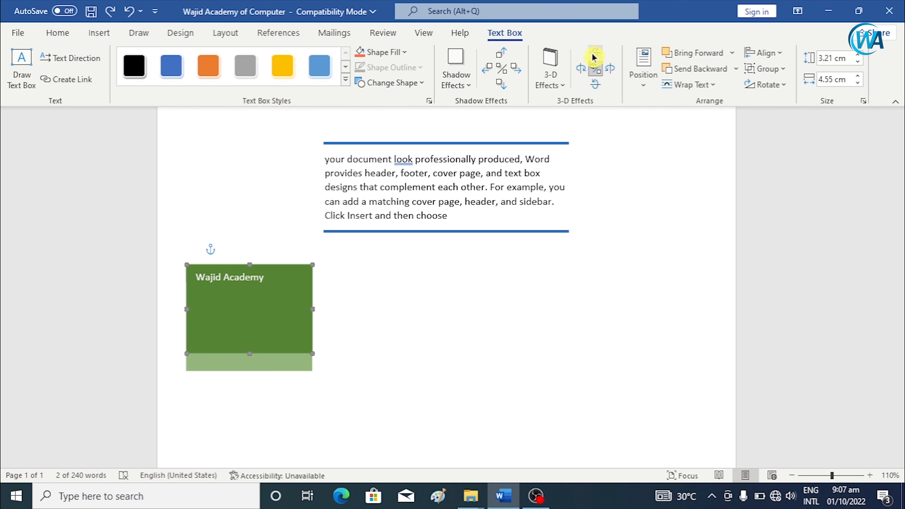
pyautogui.click(595, 57)
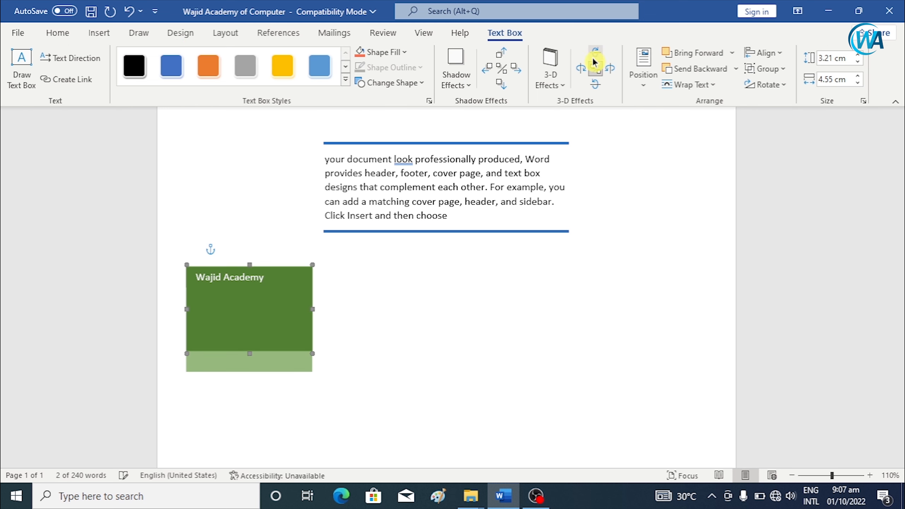
pyautogui.click(591, 84)
pyautogui.click(609, 69)
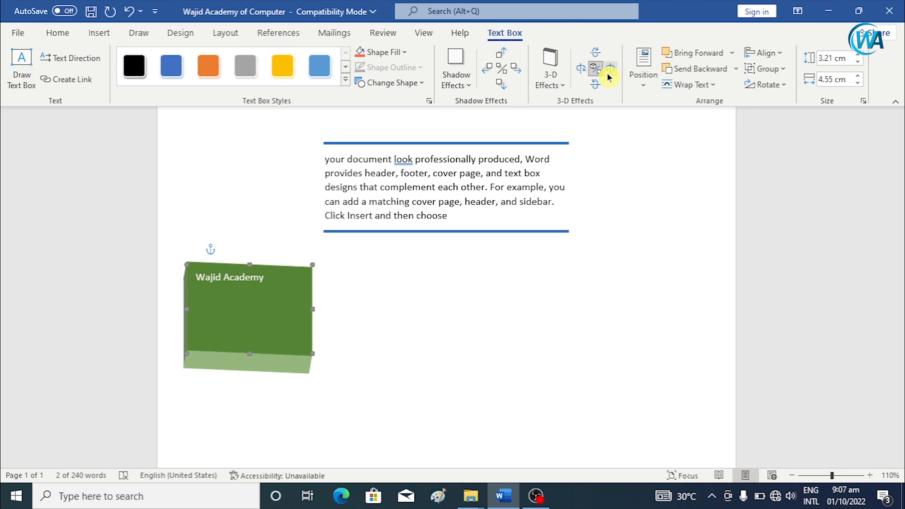
# Toggle the box's 3-D effect off and on again, and tilt it vertically in both directions.
pyautogui.click(592, 69)
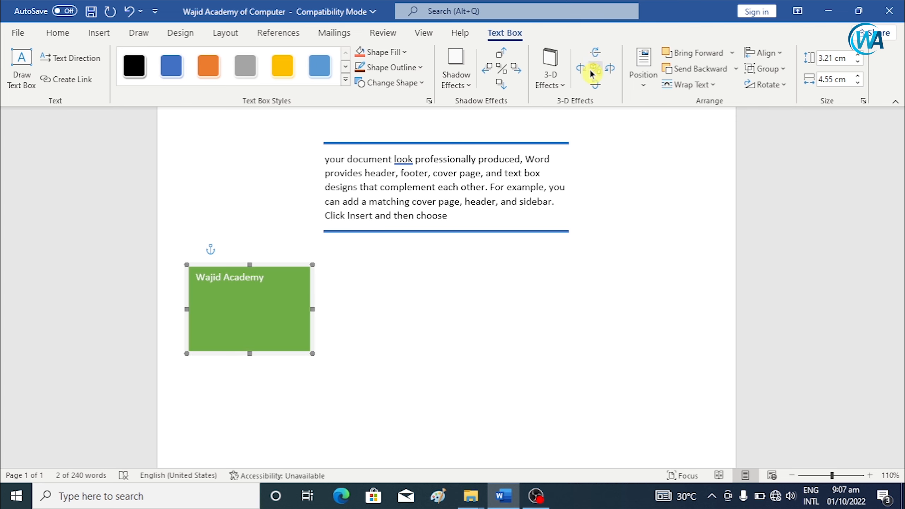
pyautogui.click(593, 89)
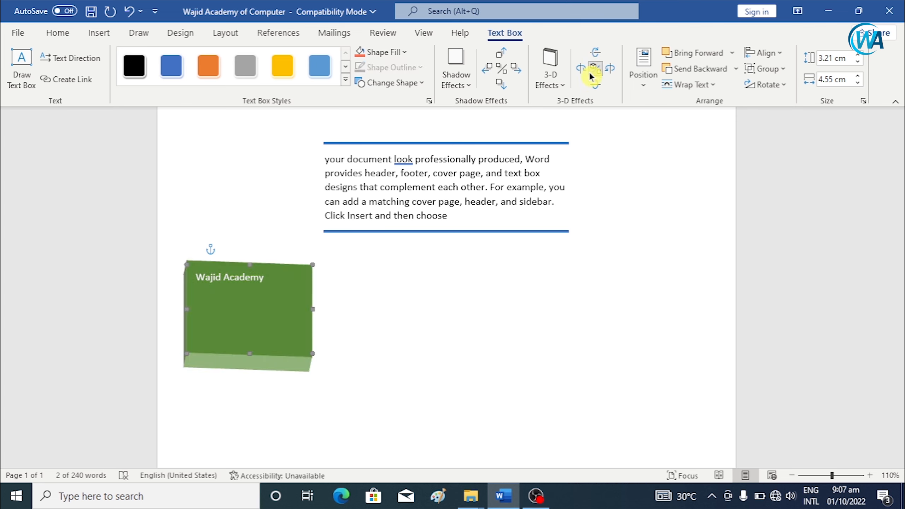
pyautogui.click(601, 88)
pyautogui.click(599, 88)
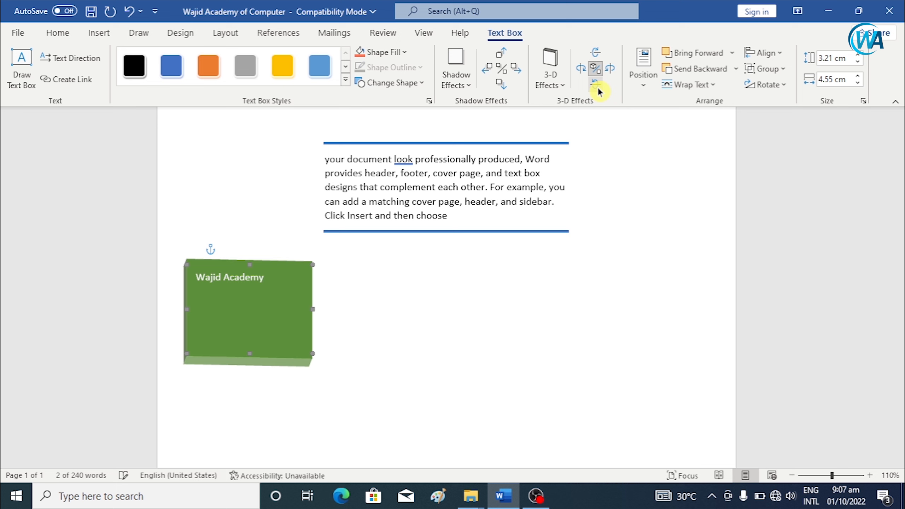
pyautogui.click(591, 56)
pyautogui.click(592, 56)
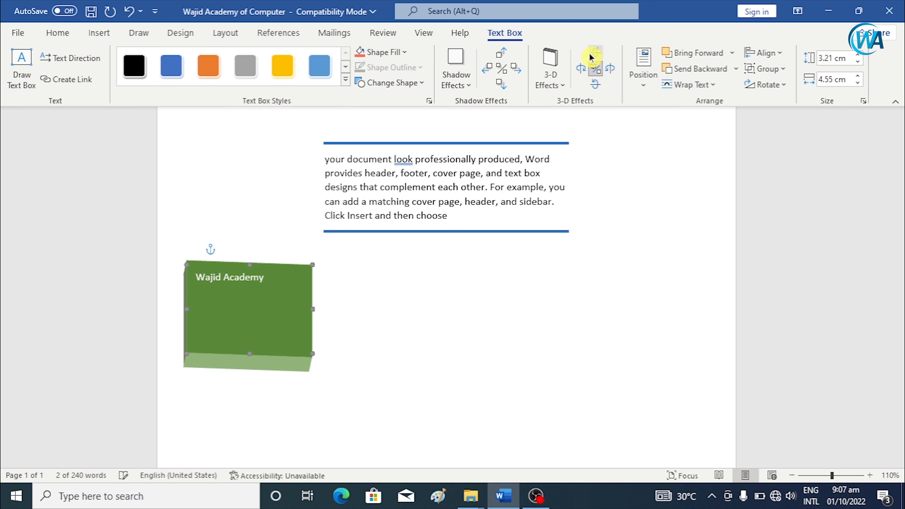
# Position the Wajid Academy box in the page's top left corner with text wrapping around it.
pyautogui.click(653, 86)
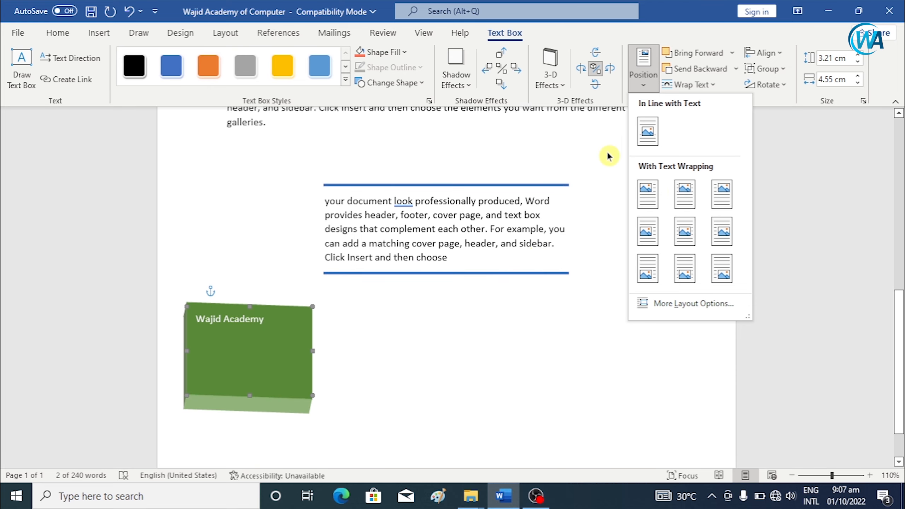
pyautogui.click(647, 204)
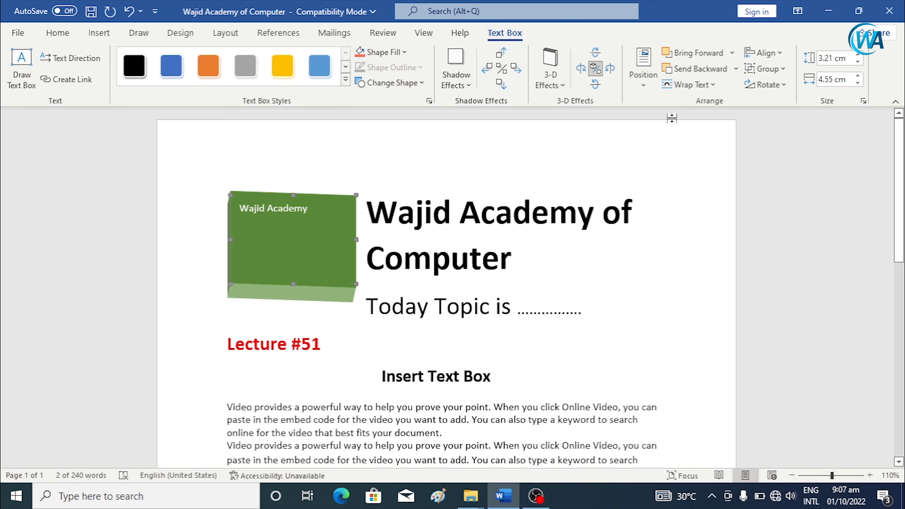
# Position the Wajid Academy box with text wrapping at the page's middle left and at its bottom right corner.
pyautogui.click(643, 80)
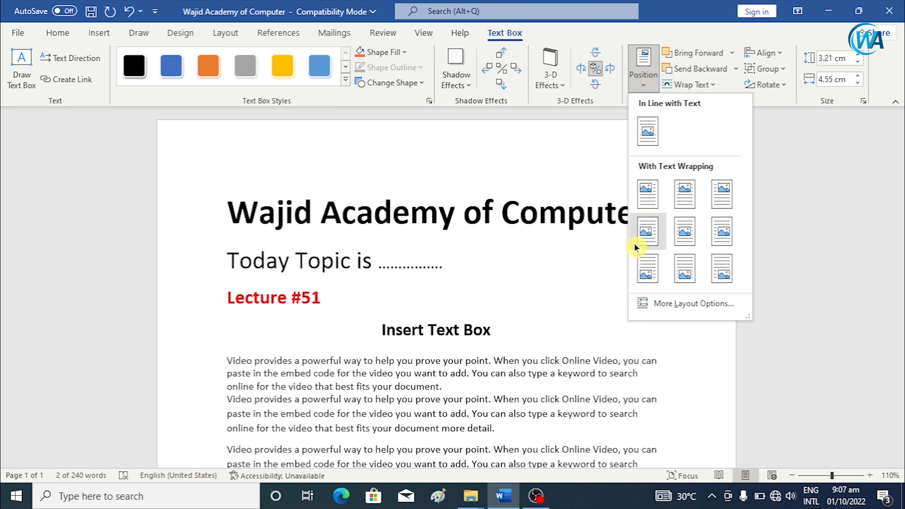
pyautogui.click(646, 232)
pyautogui.scroll(-5, 550, 277)
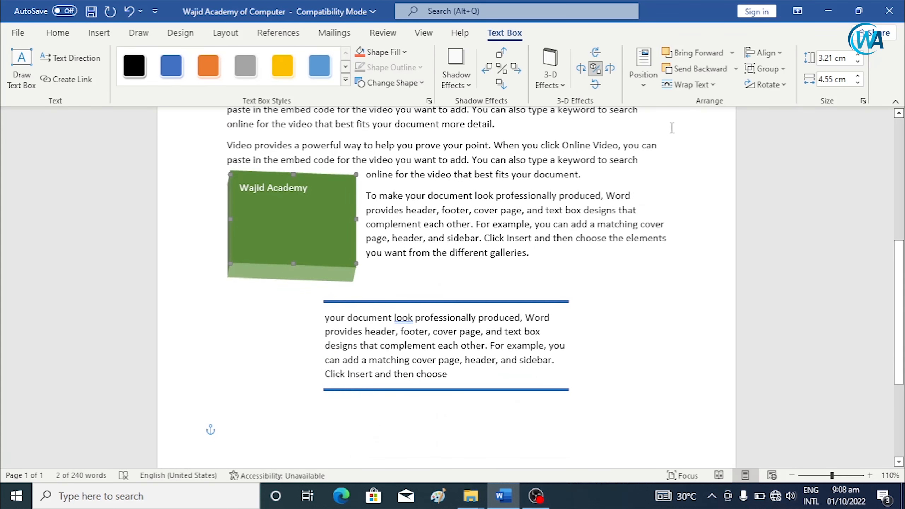
pyautogui.click(646, 82)
pyautogui.click(722, 268)
pyautogui.scroll(-4, 606, 286)
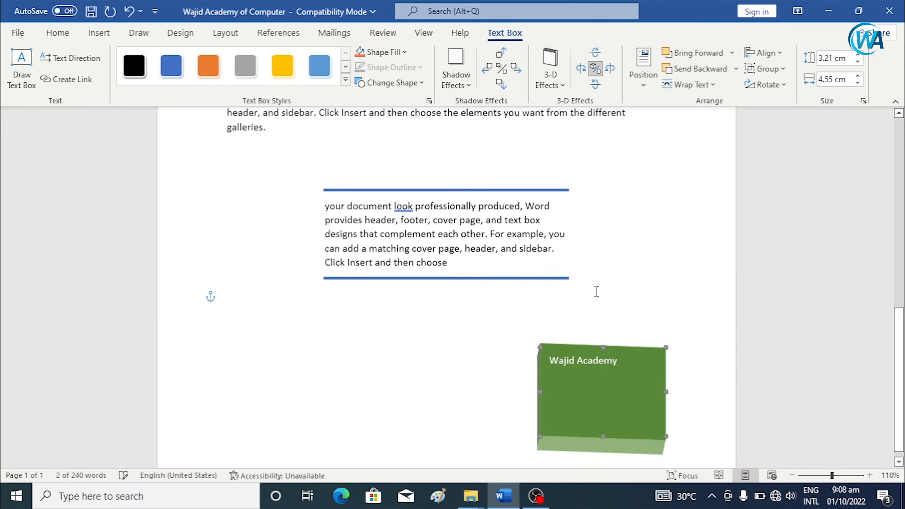
# Position the Wajid Academy box with text wrapping at the page's bottom centre and at its bottom left corner.
pyautogui.click(642, 80)
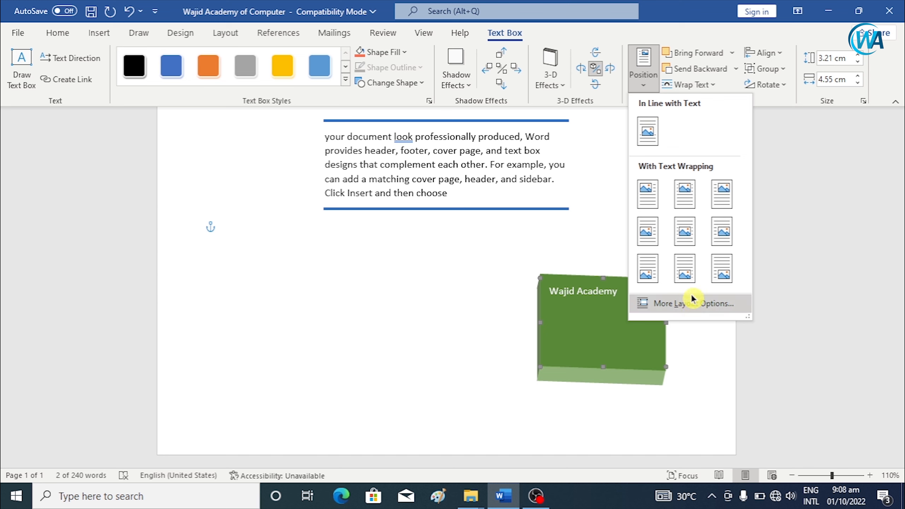
pyautogui.click(686, 265)
pyautogui.click(645, 77)
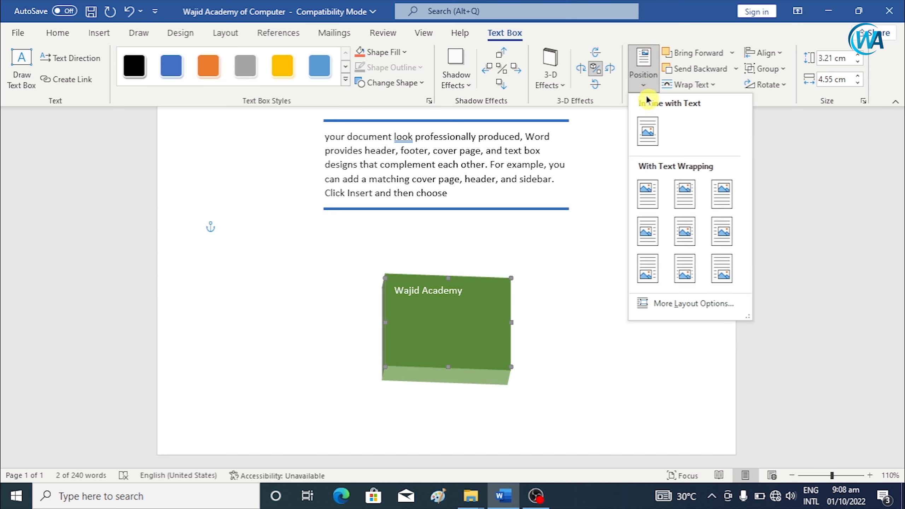
pyautogui.click(652, 276)
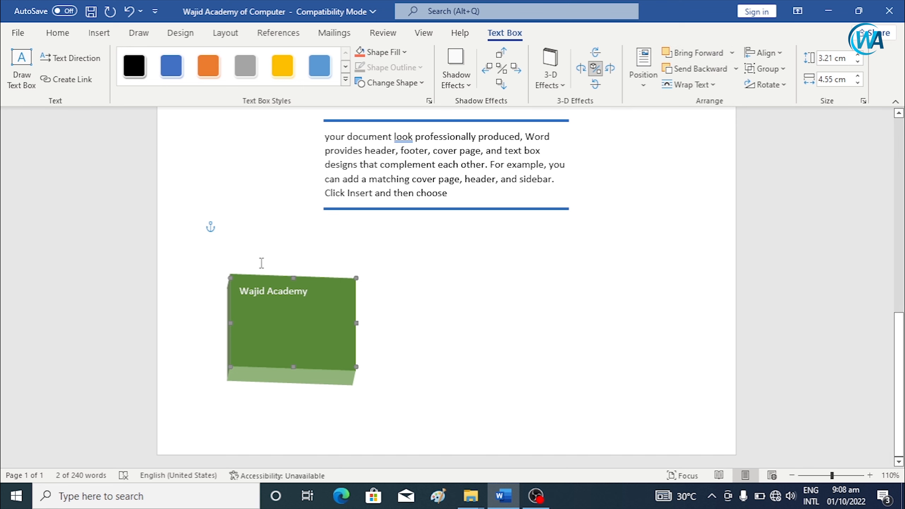
pyautogui.click(25, 94)
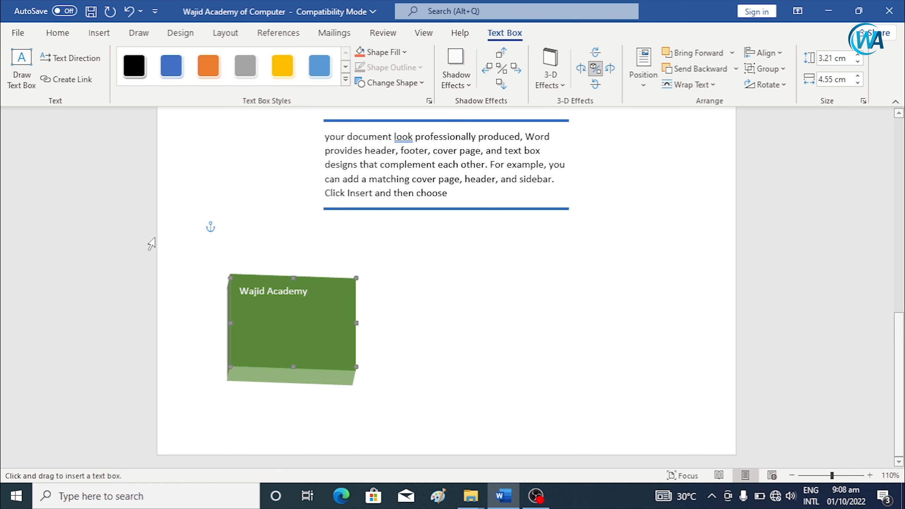
pyautogui.moveTo(404, 273); pyautogui.dragTo(514, 344)
pyautogui.moveTo(414, 272); pyautogui.dragTo(263, 287)
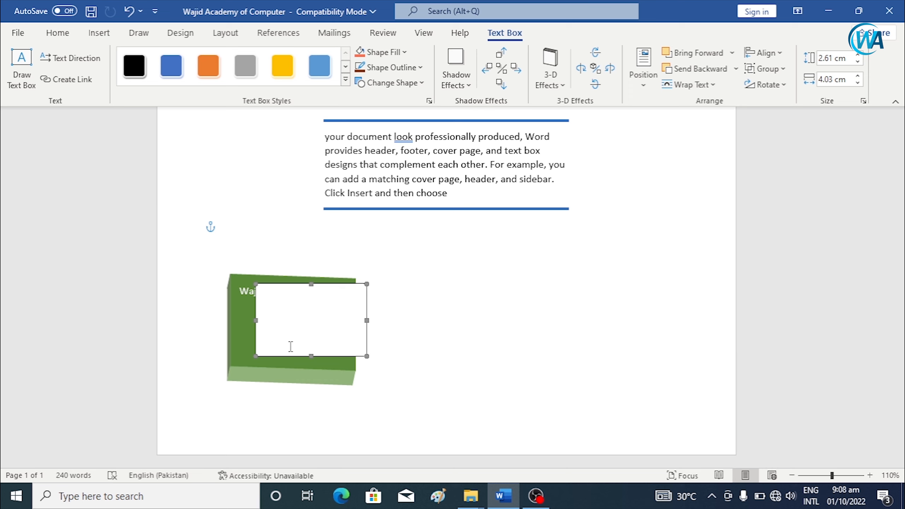
pyautogui.hotkey('ctrl', 'z')
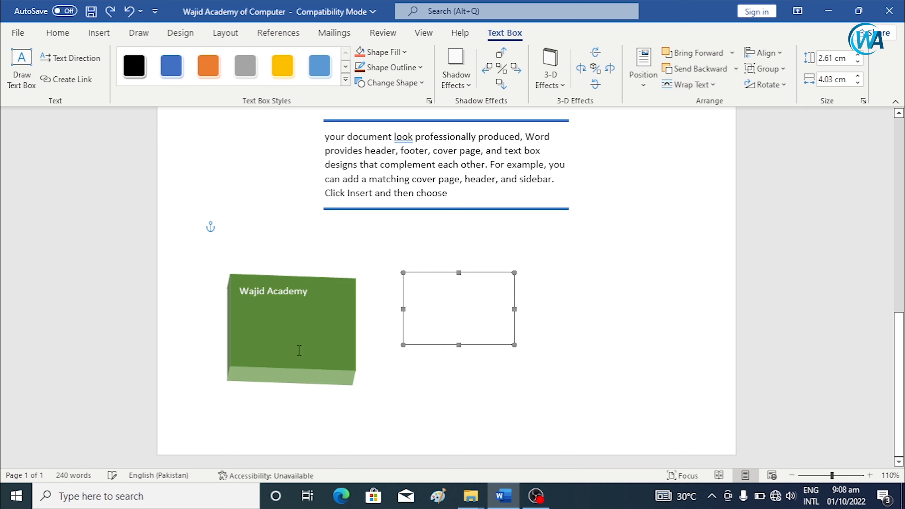
pyautogui.rightClick(472, 274)
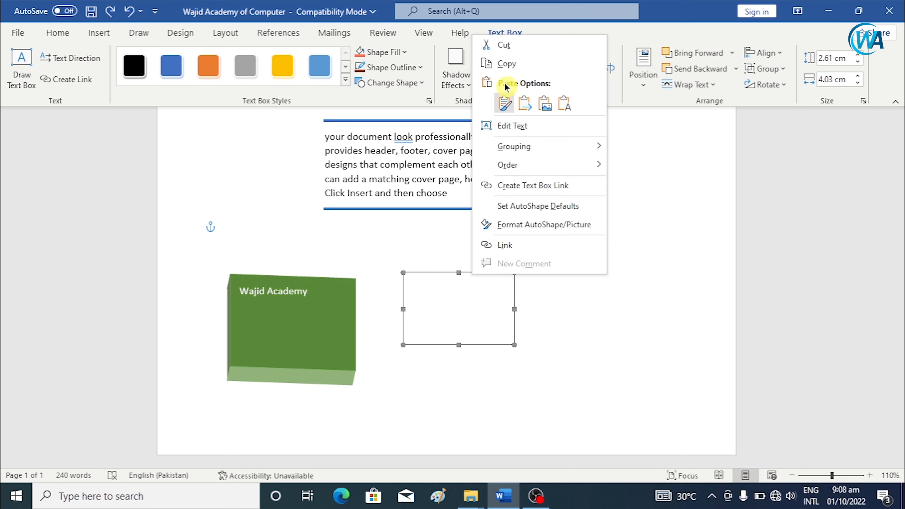
pyautogui.click(504, 50)
# Cut the text box with the blue top and bottom lines that starts with "your document look professionally produced".
pyautogui.click(470, 150)
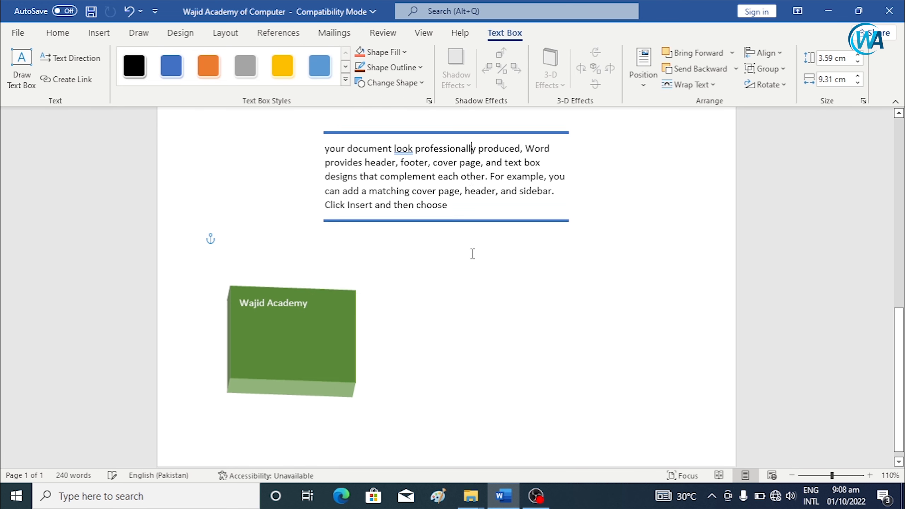
pyautogui.scroll(2, 471, 150)
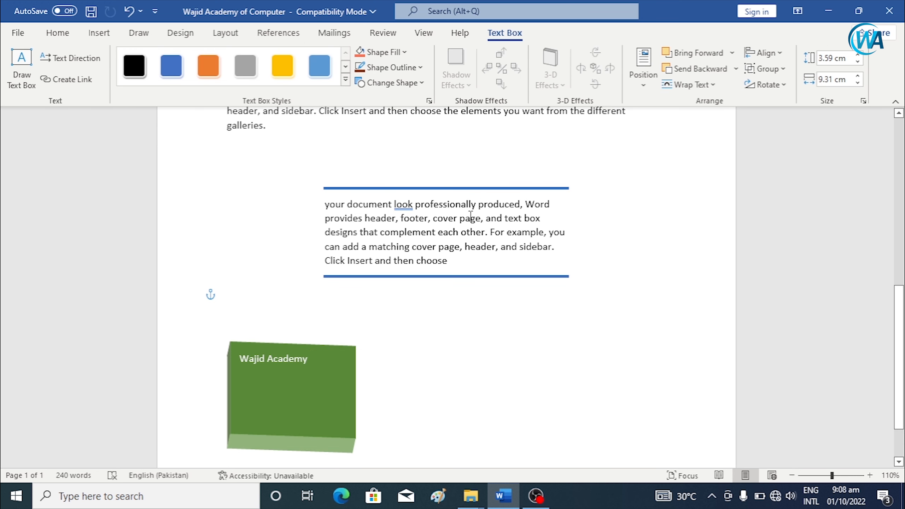
pyautogui.click(470, 188)
pyautogui.rightClick(464, 182)
pyautogui.click(442, 186)
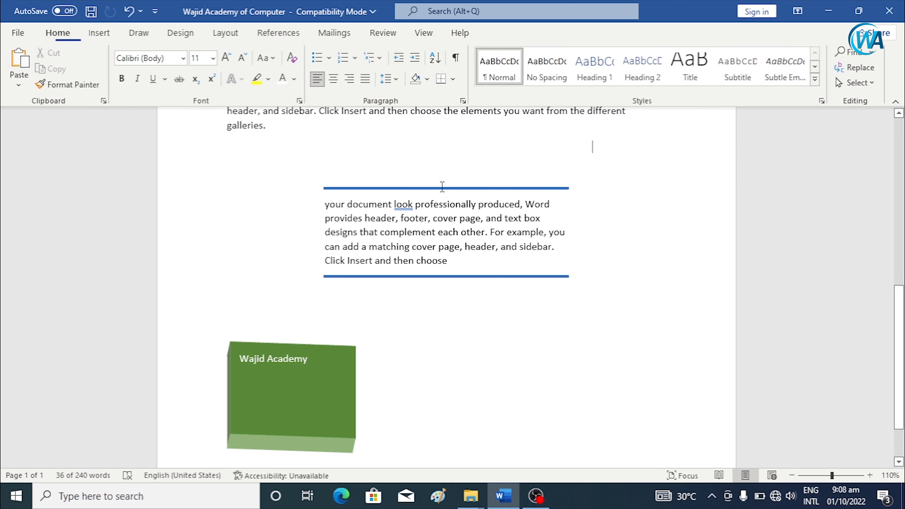
pyautogui.click(442, 186)
pyautogui.rightClick(442, 184)
pyautogui.click(453, 195)
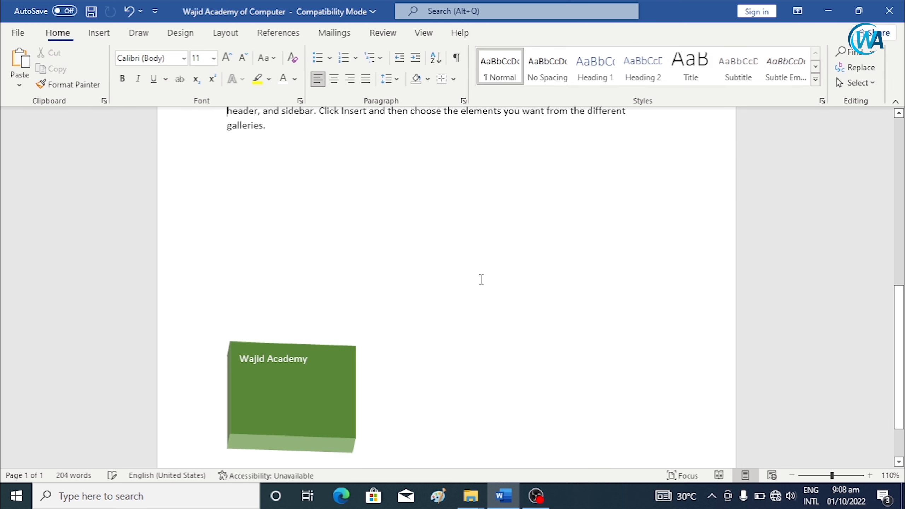
pyautogui.click(312, 347)
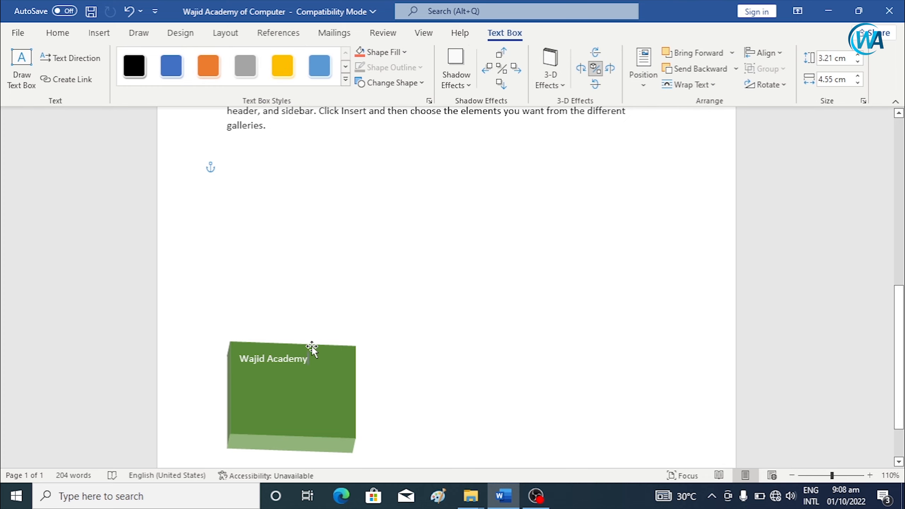
pyautogui.click(511, 238)
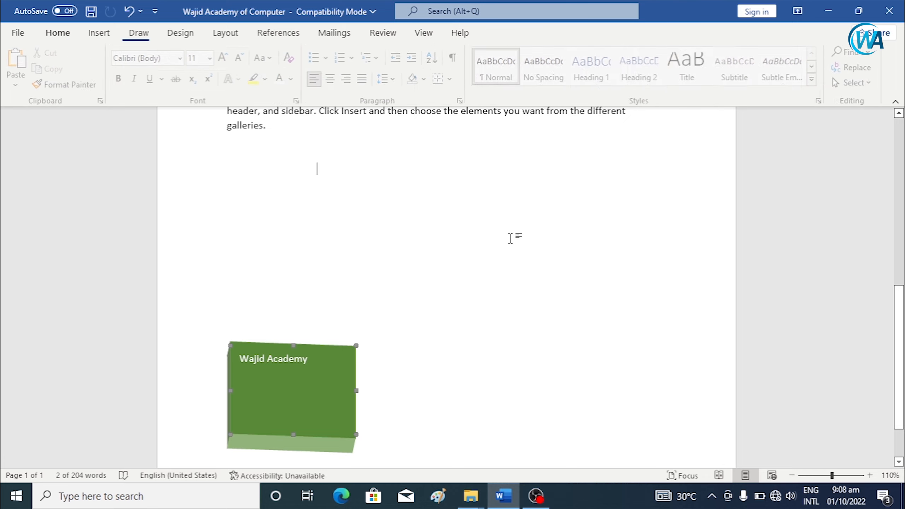
pyautogui.scroll(10, 468, 282)
pyautogui.scroll(-5, 468, 297)
pyautogui.scroll(-6, 466, 298)
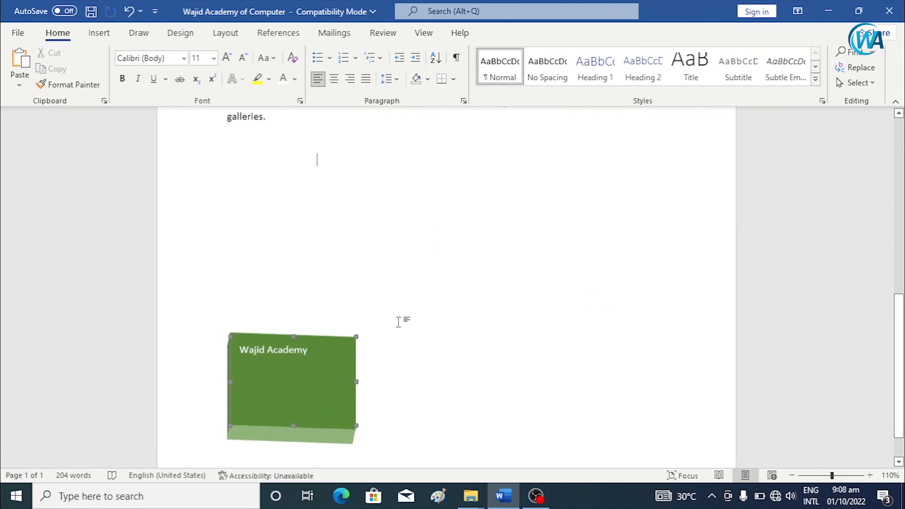
# Draw a blank text box about 2.97 cm high and 4.58 cm wide, and move it to overlap the Wajid Academy box.
pyautogui.click(345, 292)
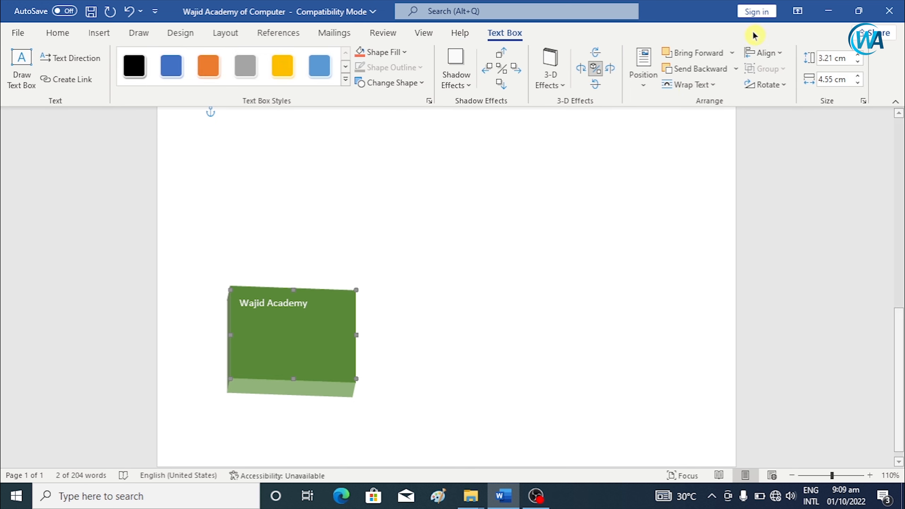
pyautogui.click(29, 87)
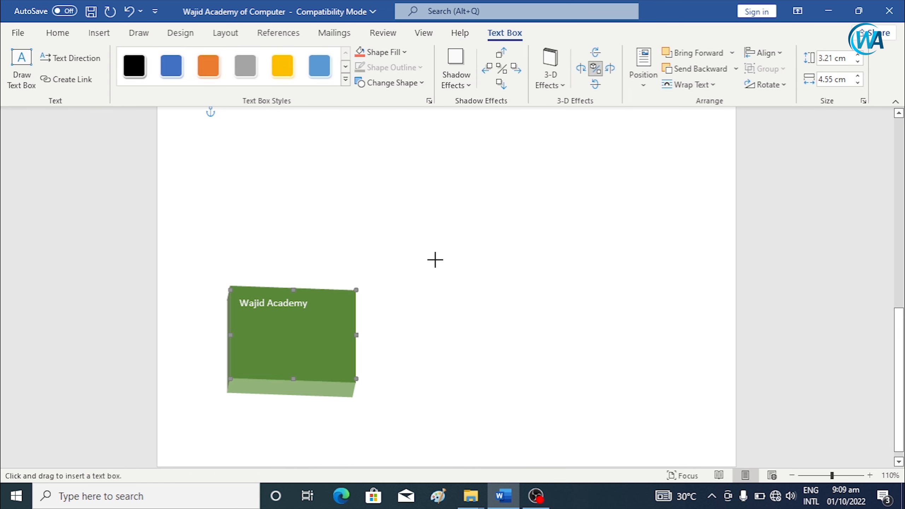
pyautogui.moveTo(445, 238); pyautogui.dragTo(576, 323)
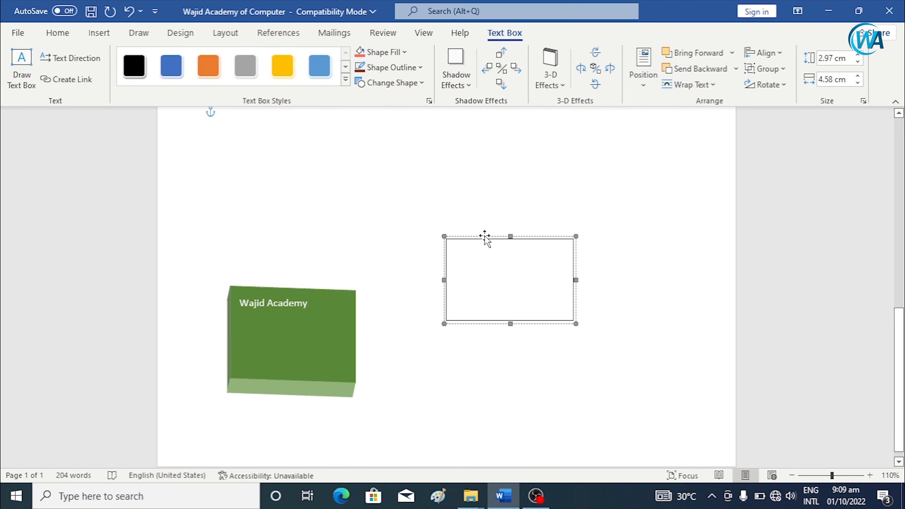
pyautogui.moveTo(485, 239); pyautogui.dragTo(346, 305)
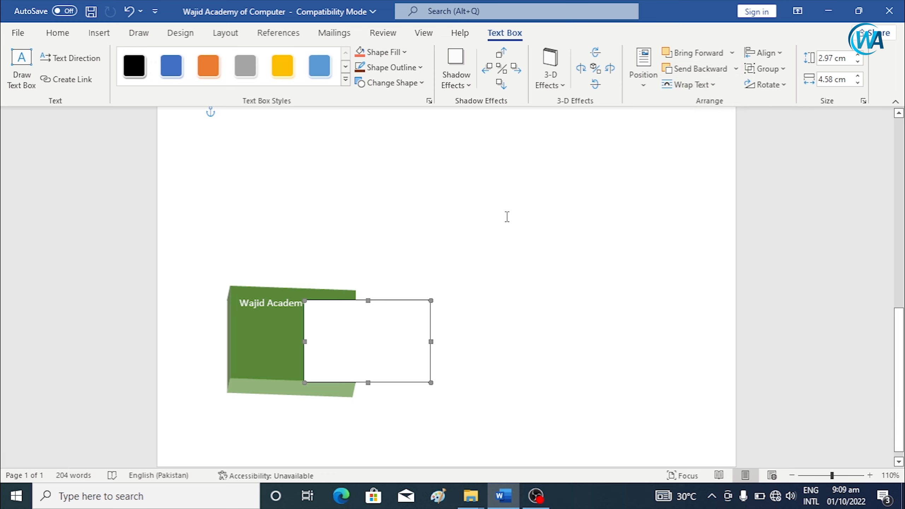
pyautogui.scroll(8, 510, 206)
pyautogui.scroll(-7, 499, 196)
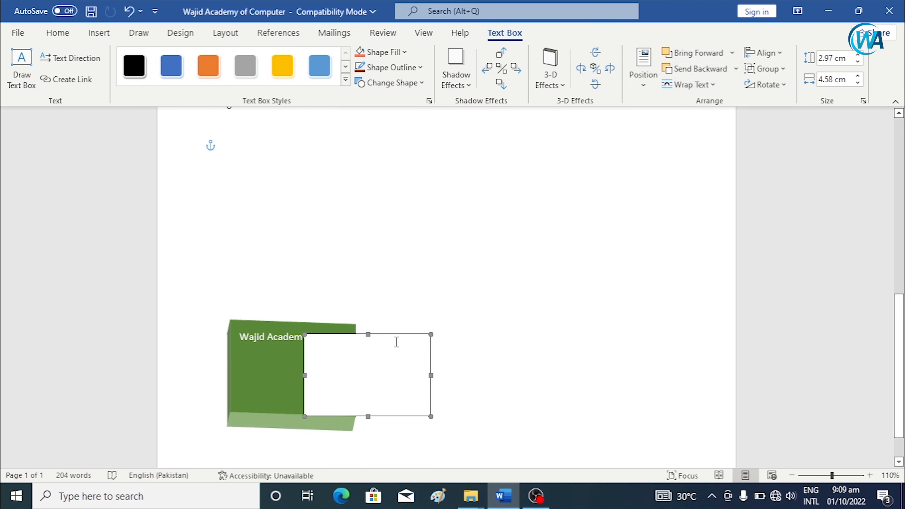
pyautogui.moveTo(395, 335); pyautogui.dragTo(360, 333)
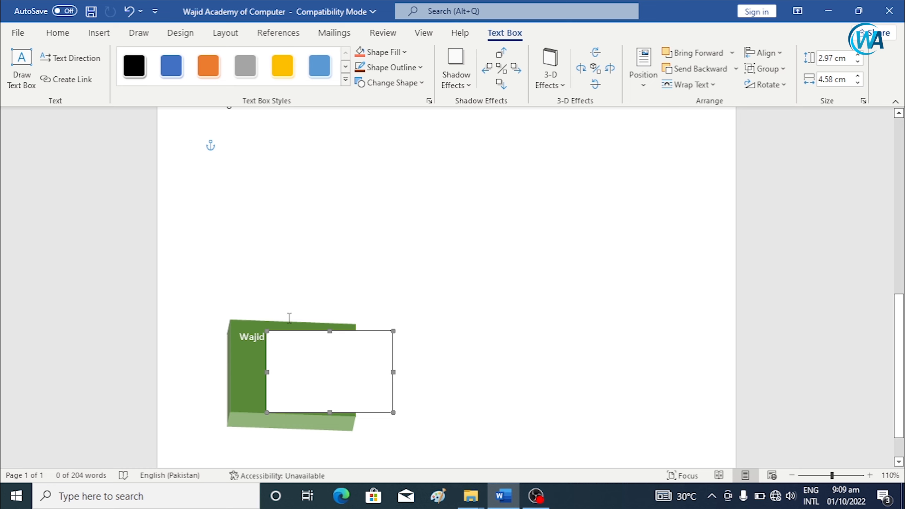
# Apply Send Behind Text twice with the Wajid Academy box selected to switch the overlapping boxes' stacking order, and deselect.
pyautogui.click(267, 329)
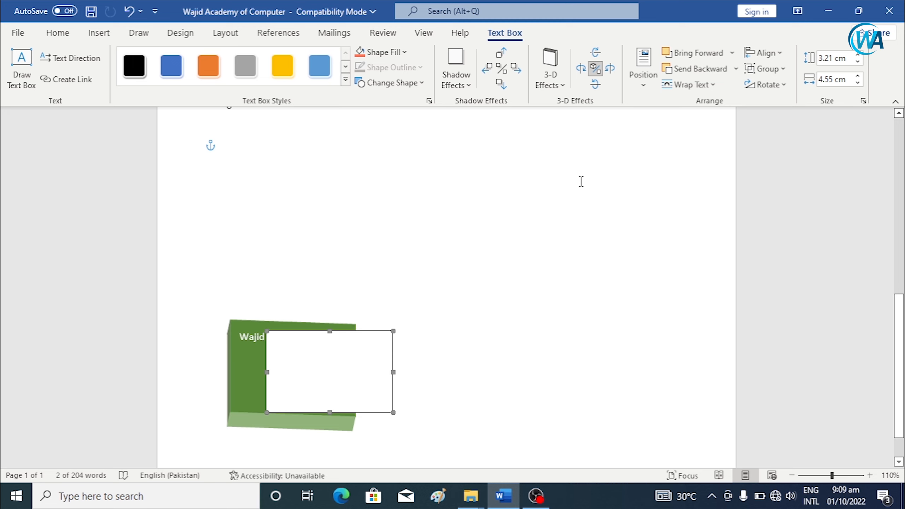
pyautogui.click(735, 70)
pyautogui.click(717, 125)
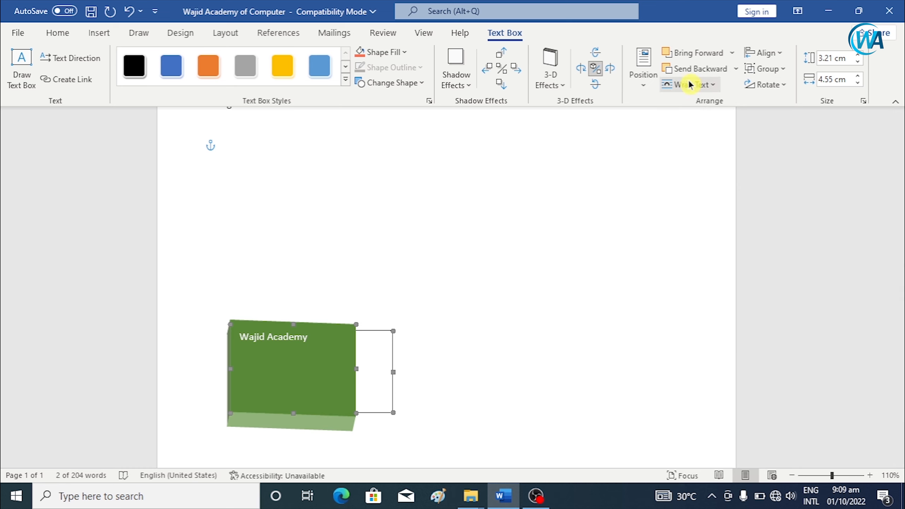
pyautogui.click(735, 71)
pyautogui.click(712, 123)
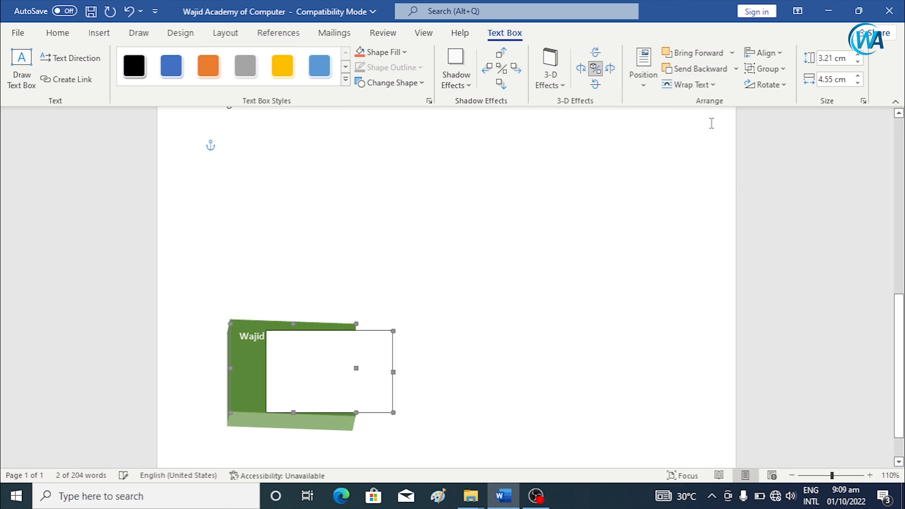
pyautogui.click(432, 328)
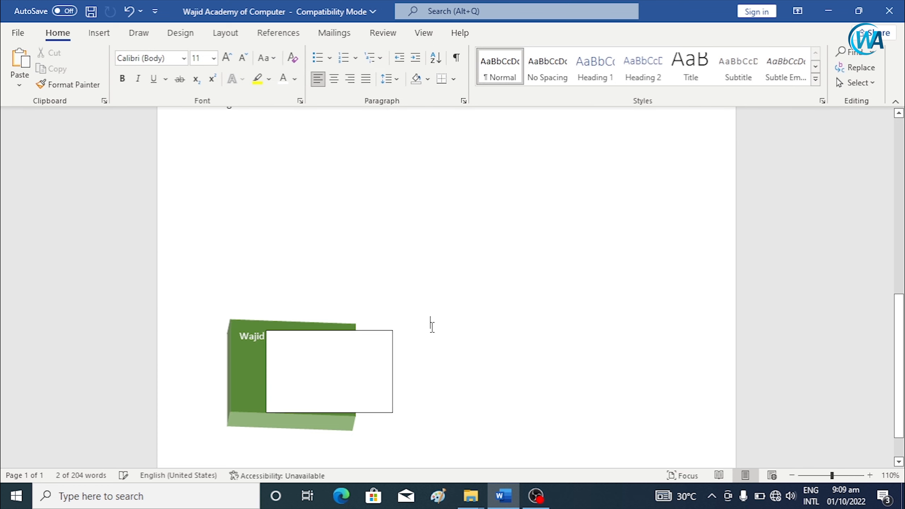
# Send the blank text box behind text, and bring it back to the front of the Wajid Academy box.
pyautogui.click(391, 330)
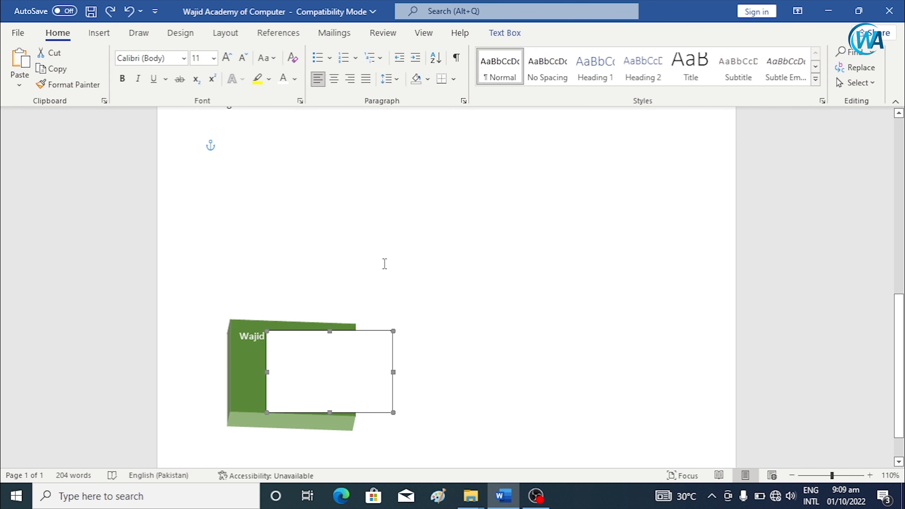
pyautogui.click(378, 328)
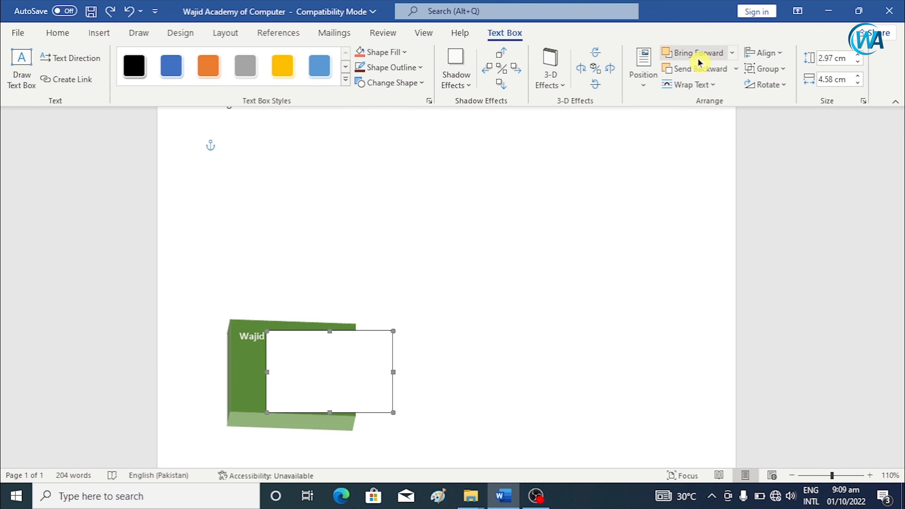
pyautogui.click(735, 69)
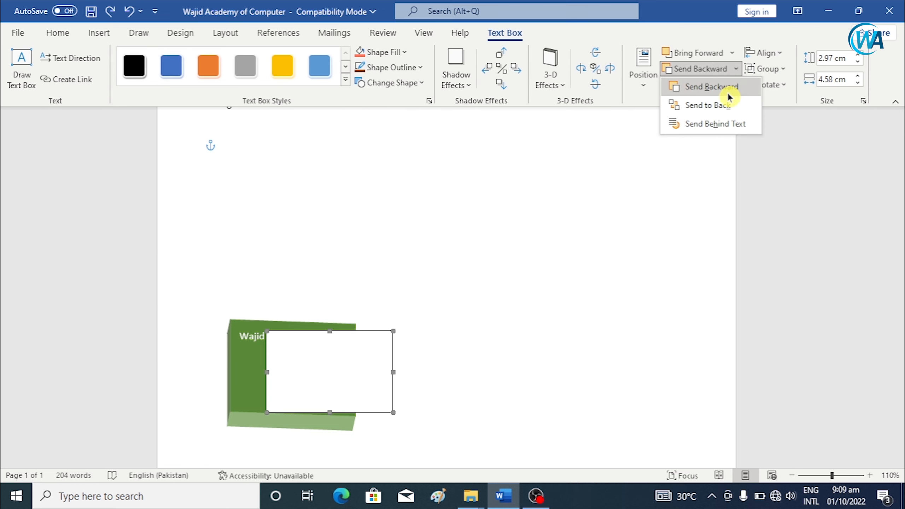
pyautogui.click(709, 125)
pyautogui.click(734, 53)
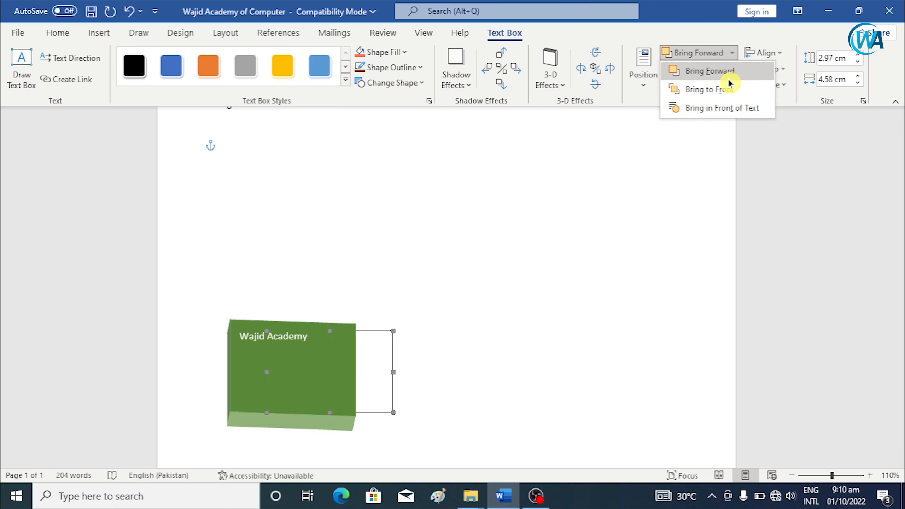
pyautogui.click(711, 89)
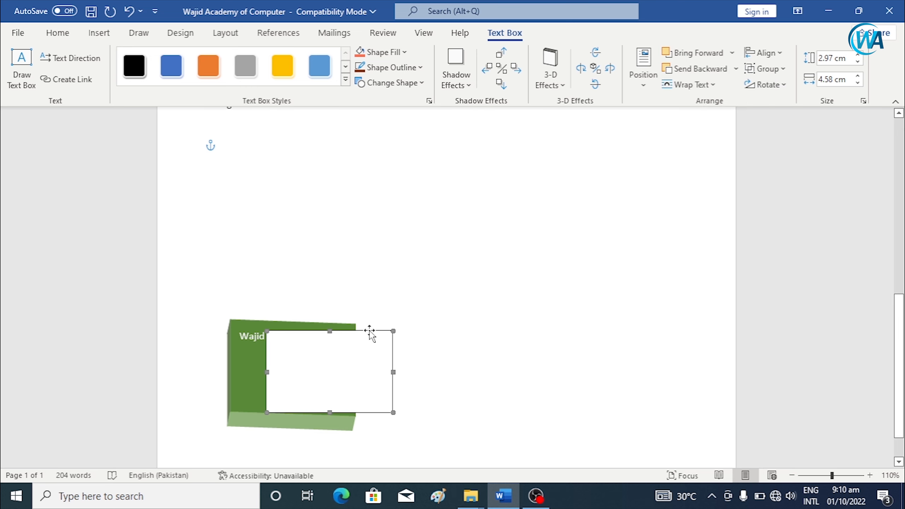
# Move the blank text box clear of the Wajid Academy box to its right side, and view the text-wrapping options.
pyautogui.moveTo(370, 333); pyautogui.dragTo(468, 334)
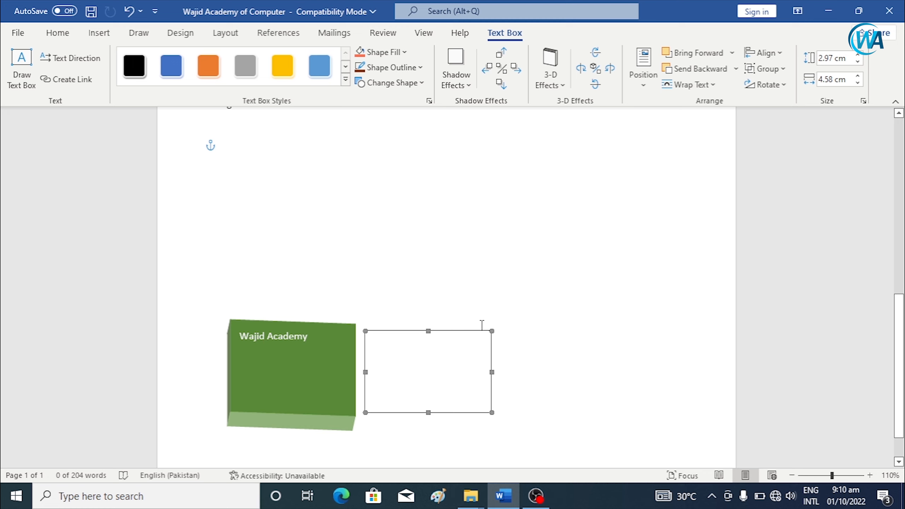
pyautogui.click(714, 85)
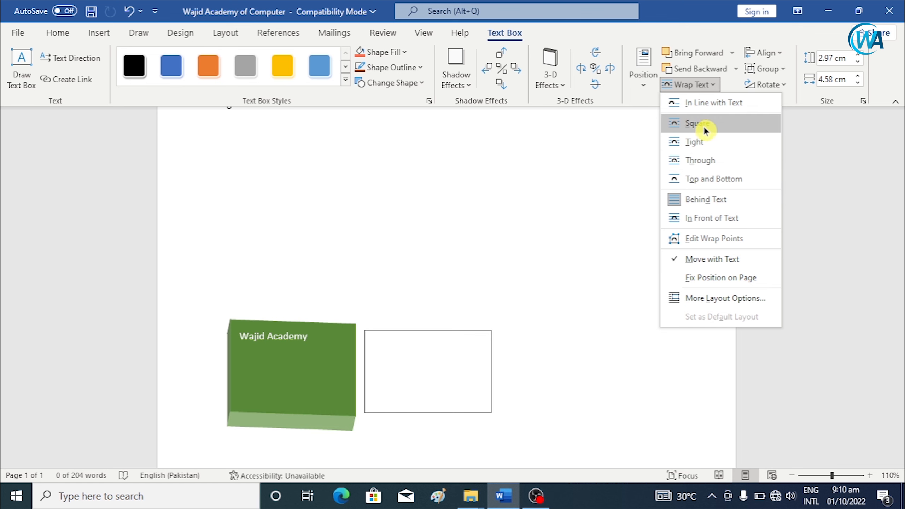
pyautogui.click(465, 328)
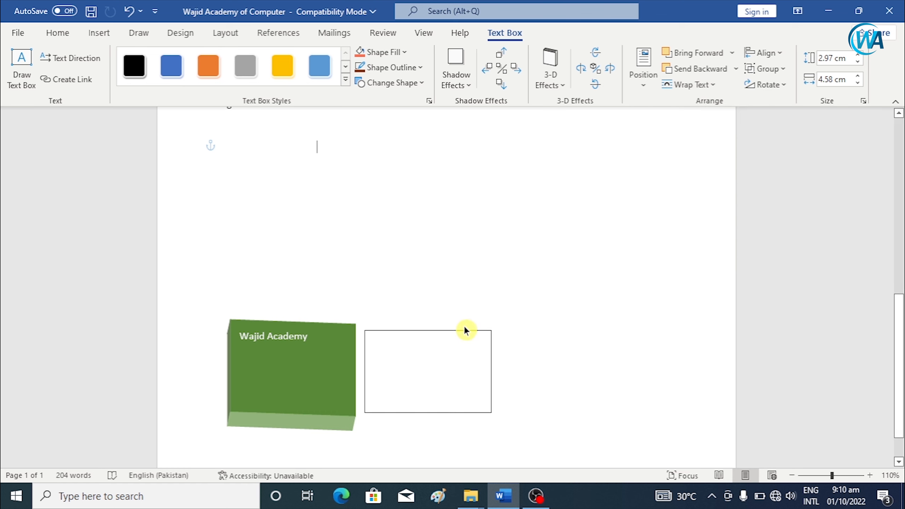
# Delete the blank text box beside the Wajid Academy box.
pyautogui.rightClick(465, 327)
pyautogui.click(602, 244)
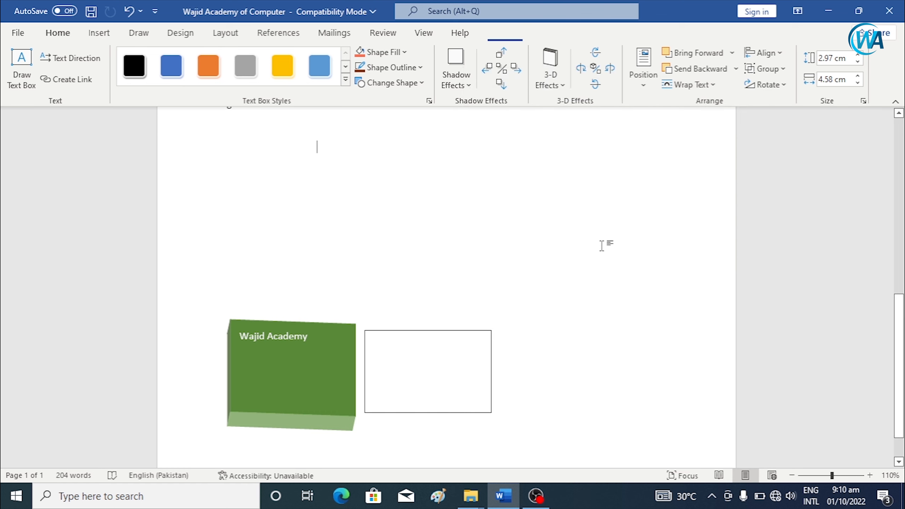
pyautogui.doubleClick(472, 338)
pyautogui.click(469, 332)
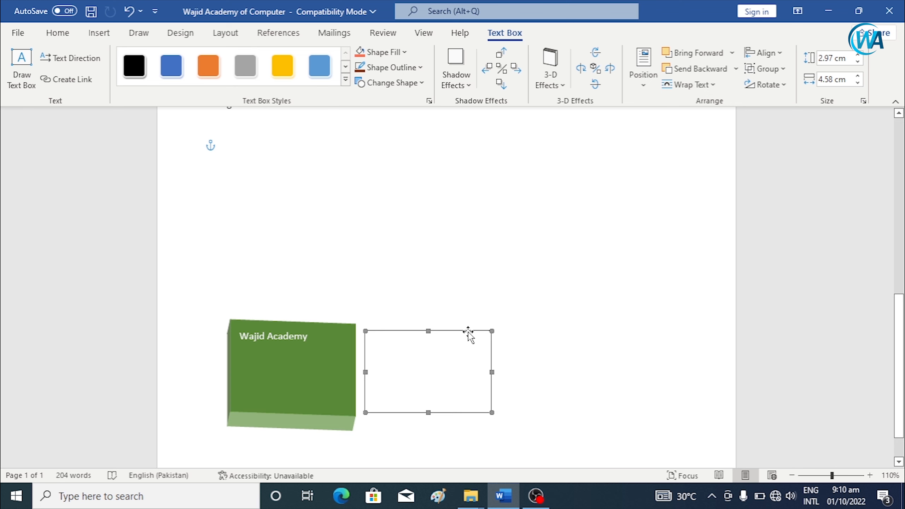
pyautogui.rightClick(468, 331)
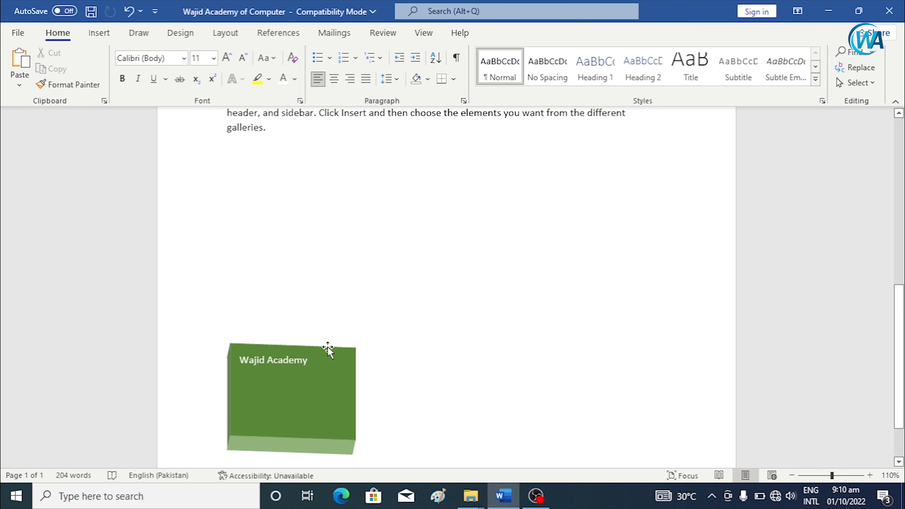
# Move the Wajid Academy box up into the middle of the second and third Video paragraphs.
pyautogui.moveTo(329, 348); pyautogui.dragTo(434, 179)
pyautogui.scroll(4, 464, 250)
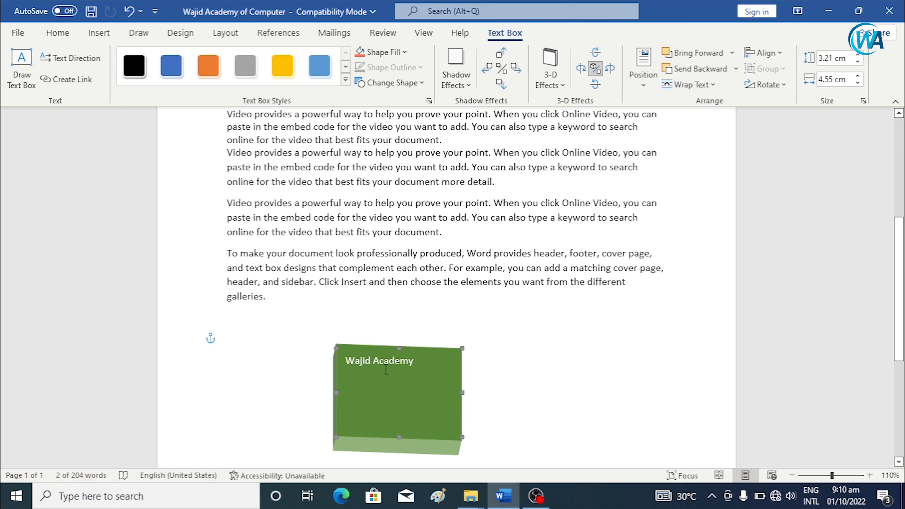
pyautogui.moveTo(399, 348); pyautogui.dragTo(435, 178)
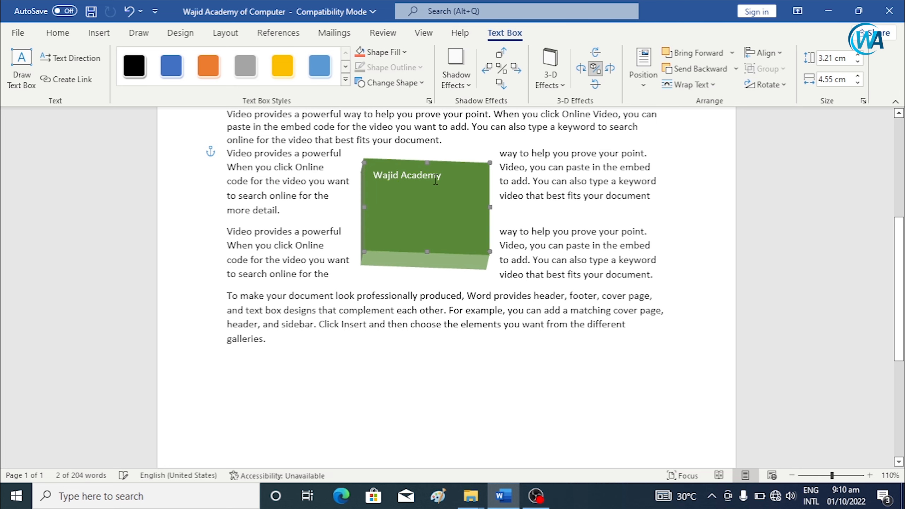
pyautogui.scroll(3, 442, 264)
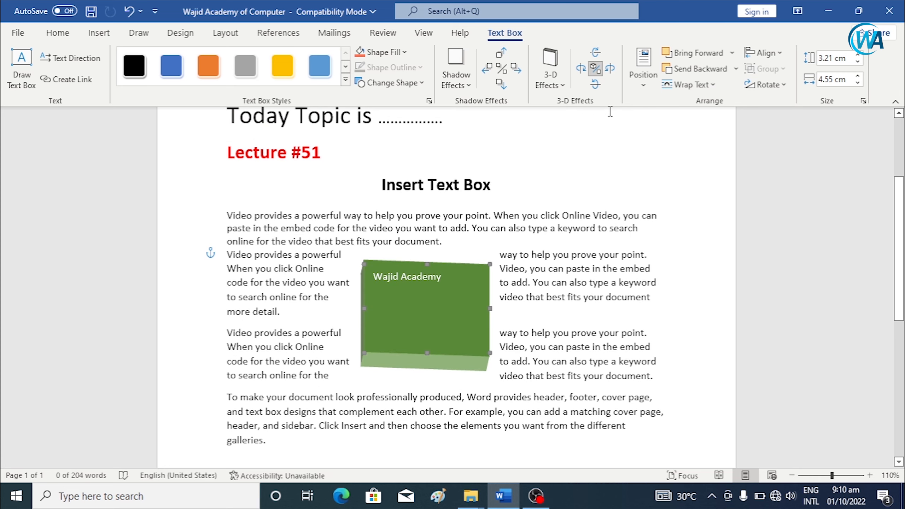
# Apply Square text wrapping to the Wajid Academy box, and set it to Move with Text.
pyautogui.click(705, 86)
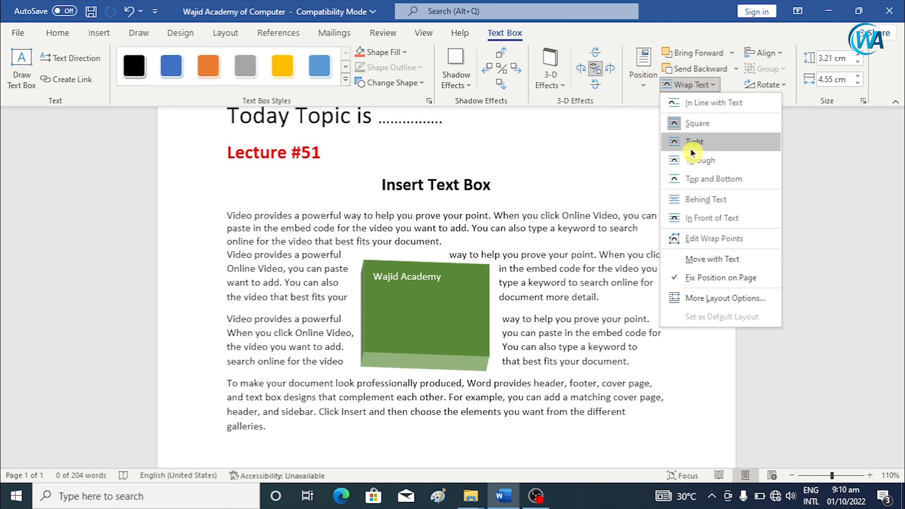
pyautogui.click(691, 124)
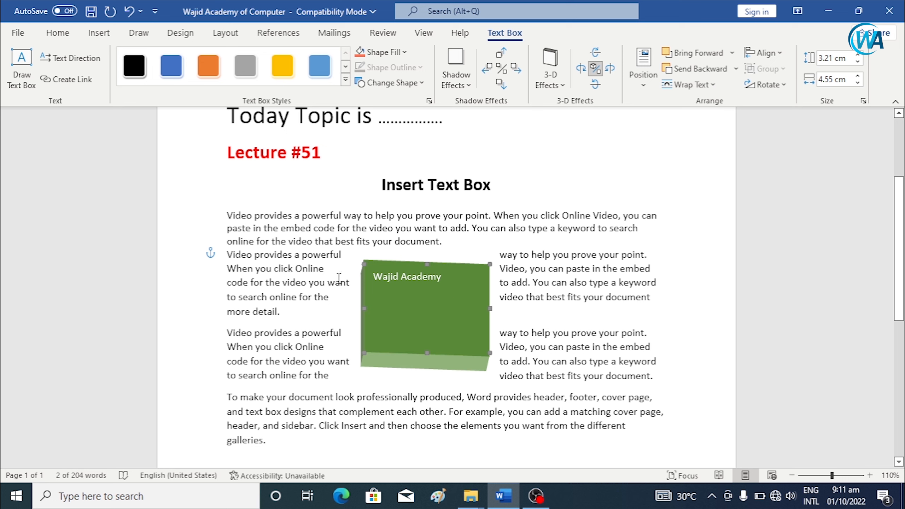
pyautogui.moveTo(283, 269); pyautogui.dragTo(326, 281)
pyautogui.moveTo(500, 269); pyautogui.dragTo(602, 270)
pyautogui.click(449, 264)
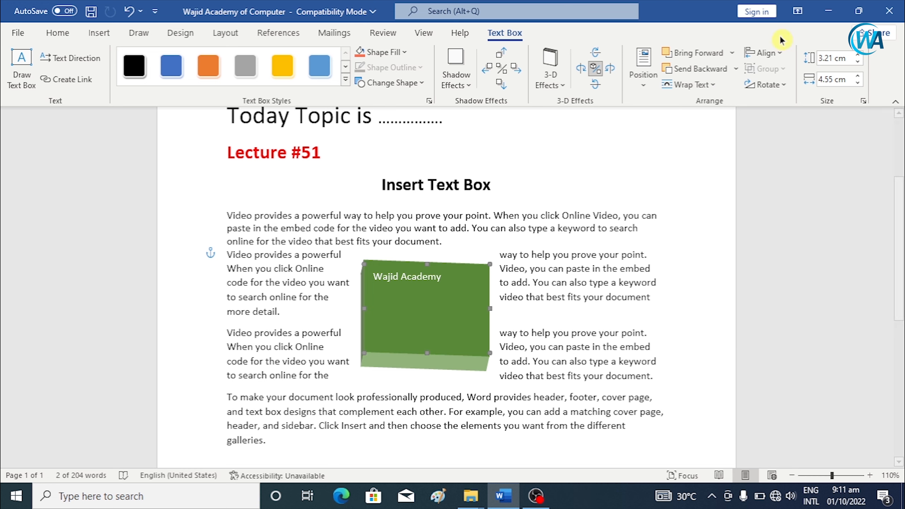
pyautogui.click(708, 85)
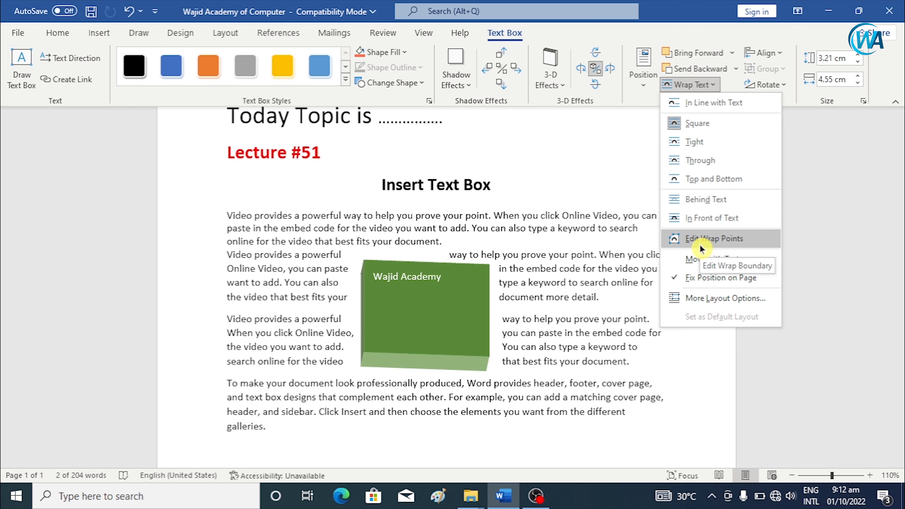
pyautogui.click(710, 259)
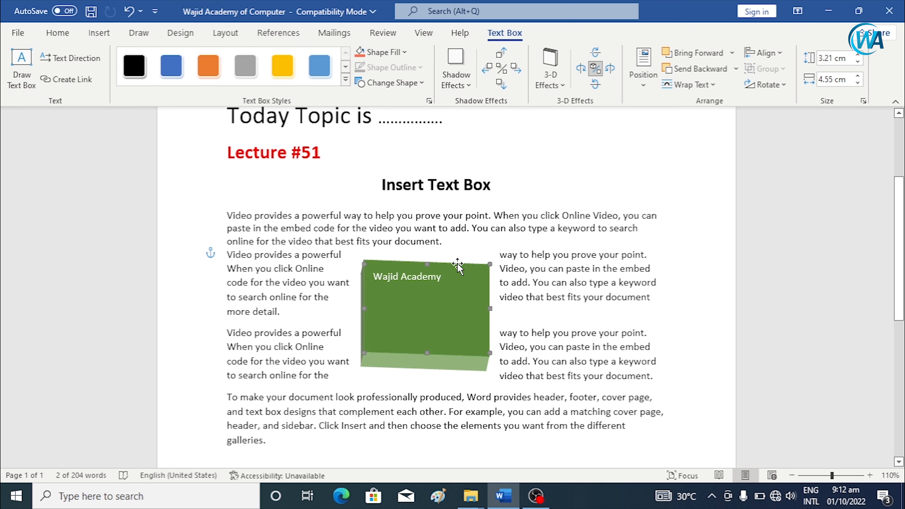
# Move the Wajid Academy box out of the paragraphs into the empty area below the last paragraph.
pyautogui.moveTo(460, 263); pyautogui.dragTo(461, 403)
pyautogui.scroll(-3, 460, 363)
pyautogui.scroll(-1, 459, 361)
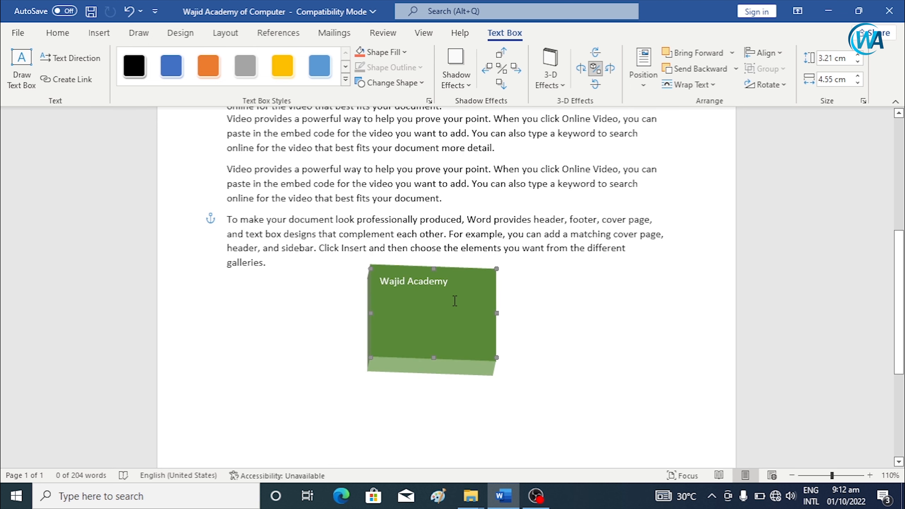
pyautogui.moveTo(458, 269); pyautogui.dragTo(454, 314)
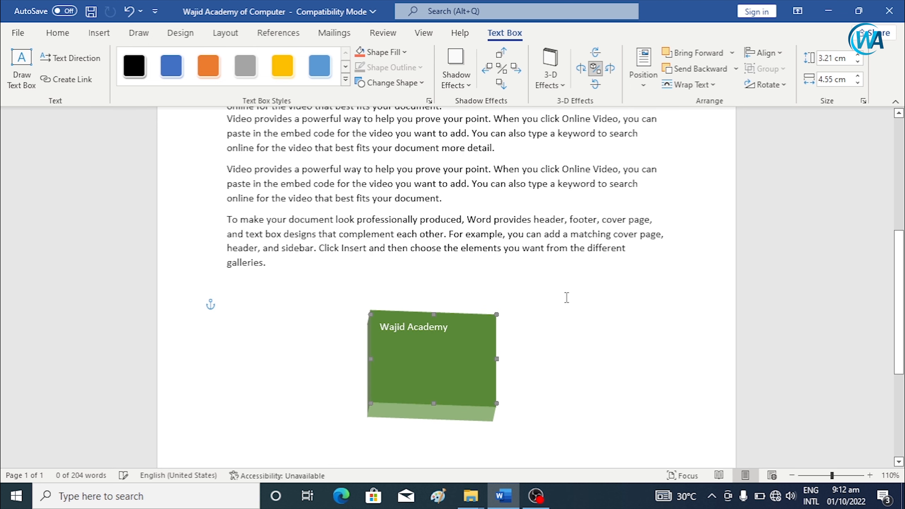
# Align the Wajid Academy box to the left margin and to the top margin of the page.
pyautogui.click(780, 59)
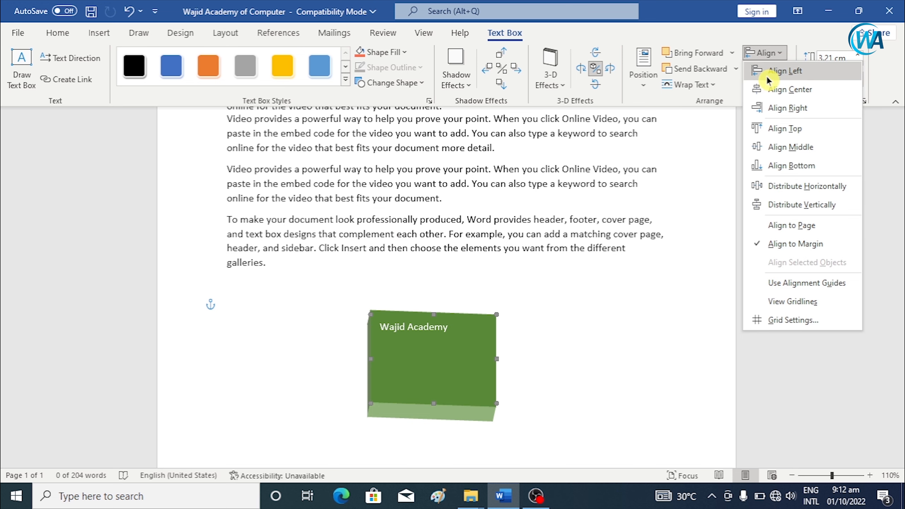
pyautogui.click(760, 72)
pyautogui.click(766, 52)
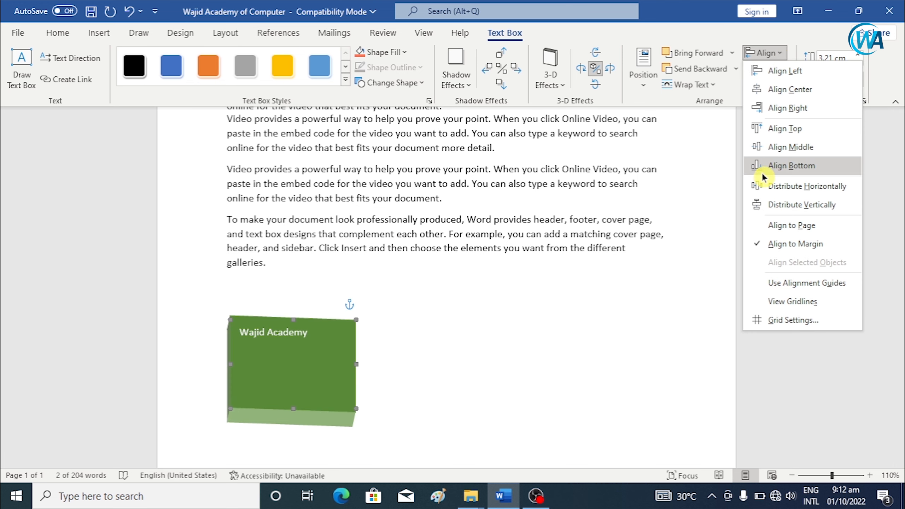
pyautogui.click(774, 134)
pyautogui.scroll(-1, 277, 406)
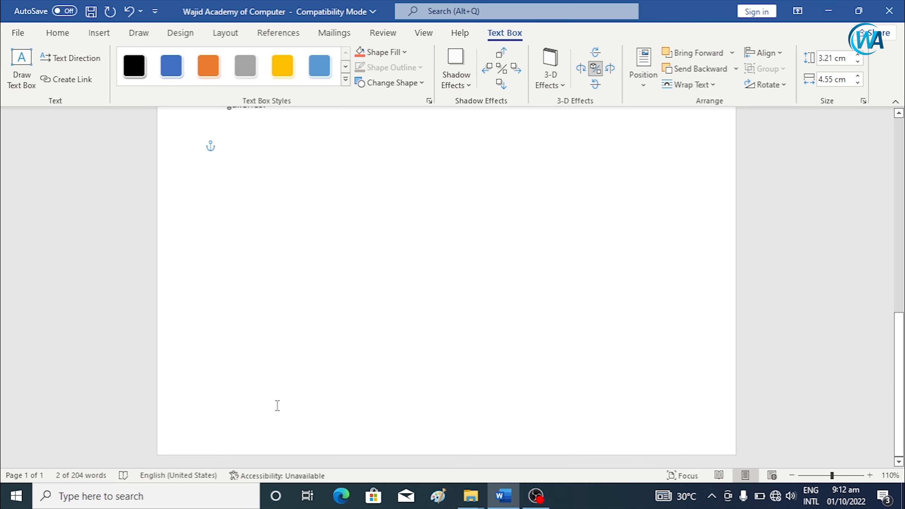
pyautogui.scroll(5, 292, 366)
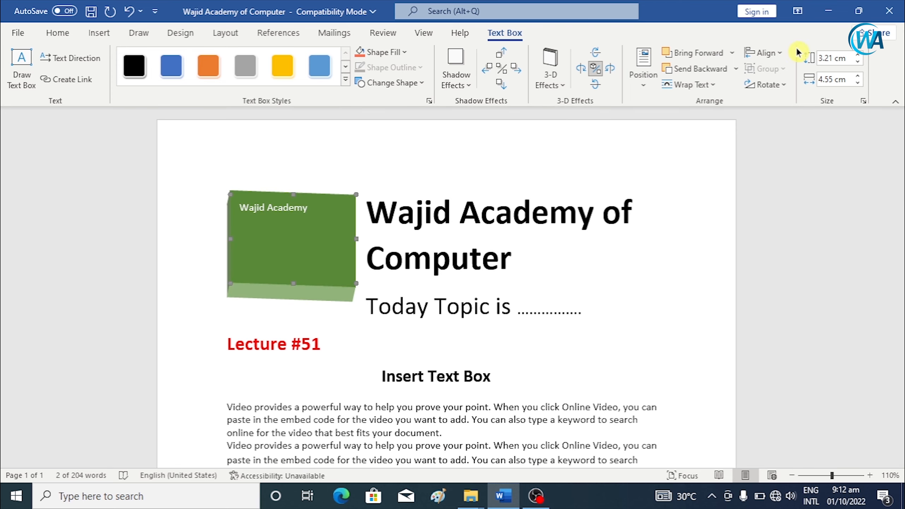
# Reapply Align Top and then Align Middle to the Wajid Academy box, and move it back below the last paragraph.
pyautogui.click(767, 52)
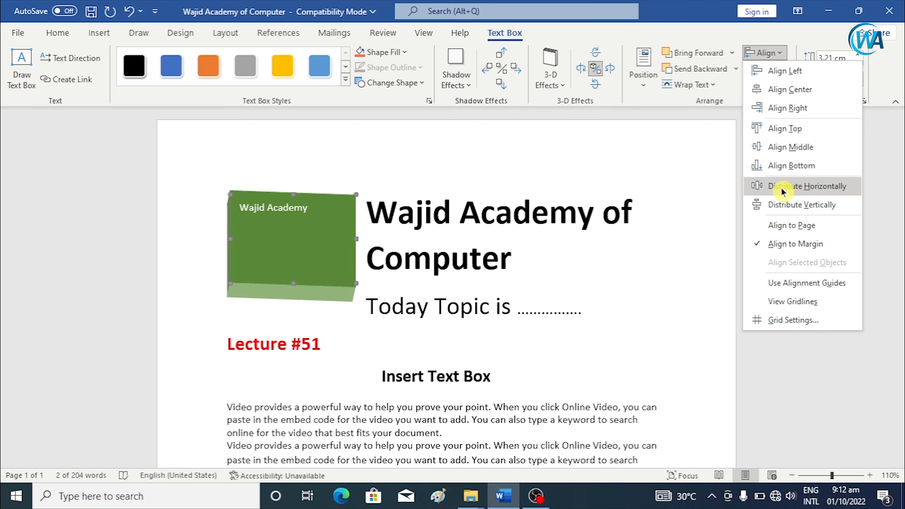
pyautogui.click(787, 130)
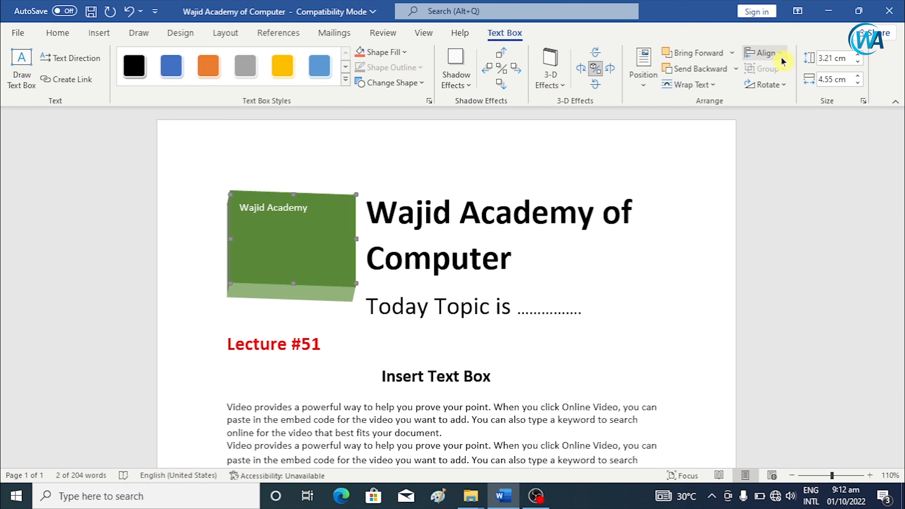
pyautogui.click(782, 56)
pyautogui.click(784, 148)
pyautogui.scroll(-10, 322, 262)
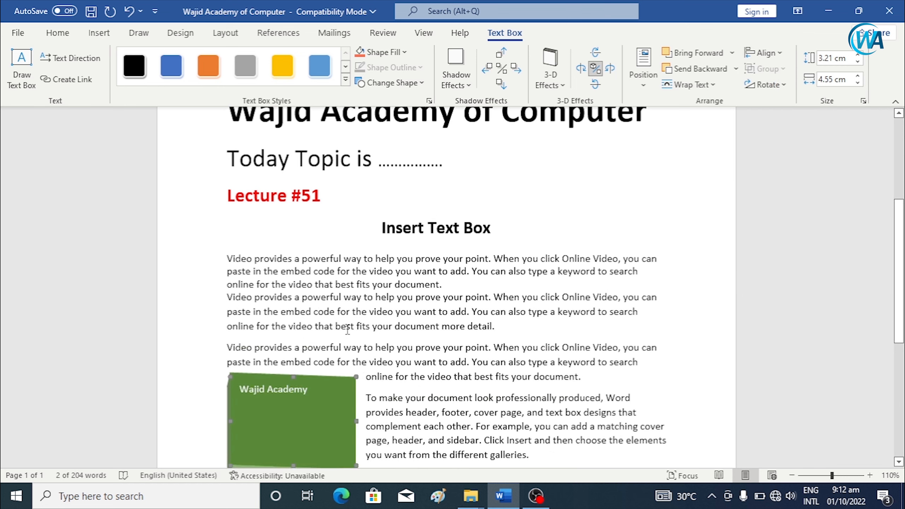
pyautogui.scroll(4, 289, 149)
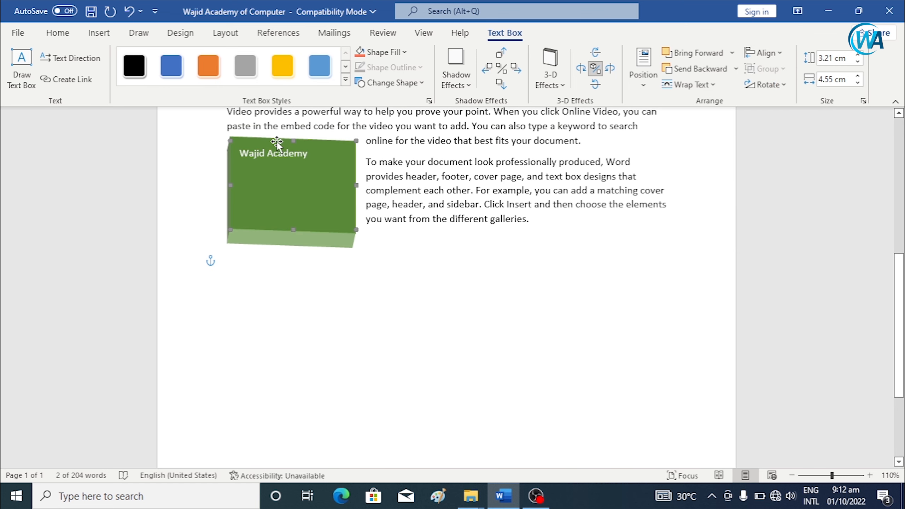
pyautogui.moveTo(278, 141); pyautogui.dragTo(310, 269)
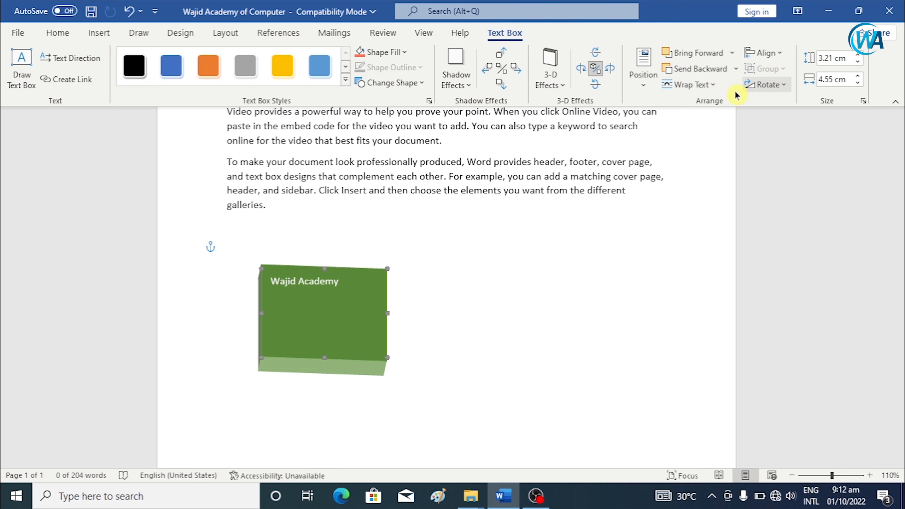
# Draw a blank text box about 2.42 cm high and 4.15 cm wide to the right of the Wajid Academy box, and deselect it.
pyautogui.click(21, 69)
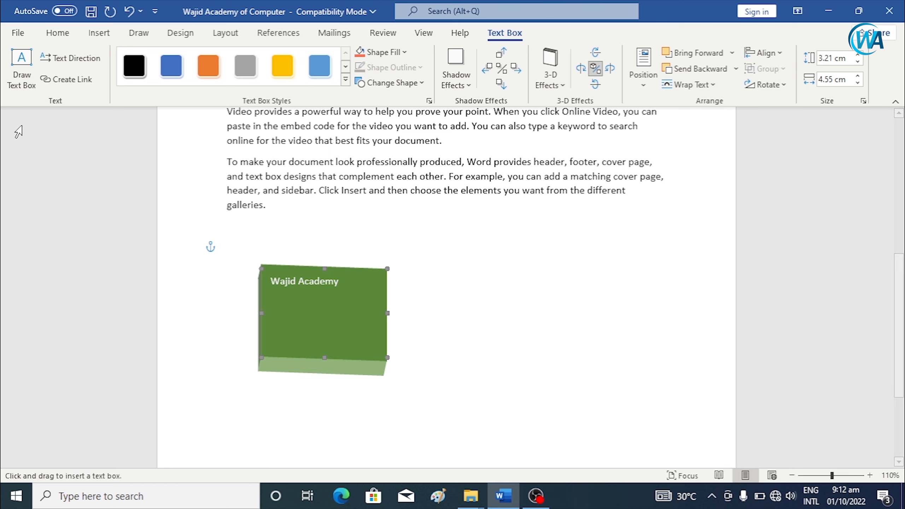
pyautogui.moveTo(490, 257)
pyautogui.mouseDown()
pyautogui.moveTo(564, 295)
pyautogui.moveTo(586, 338)
pyautogui.moveTo(604, 324)
pyautogui.mouseUp()
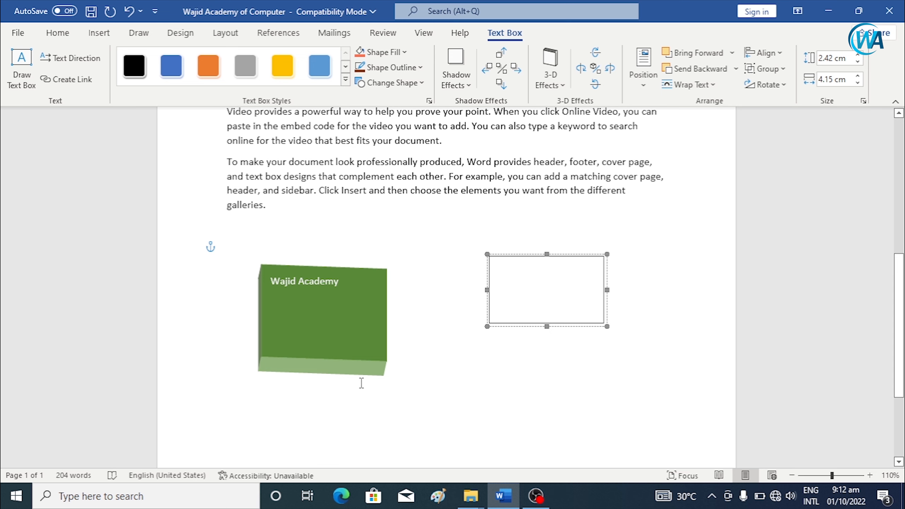
pyautogui.click(555, 401)
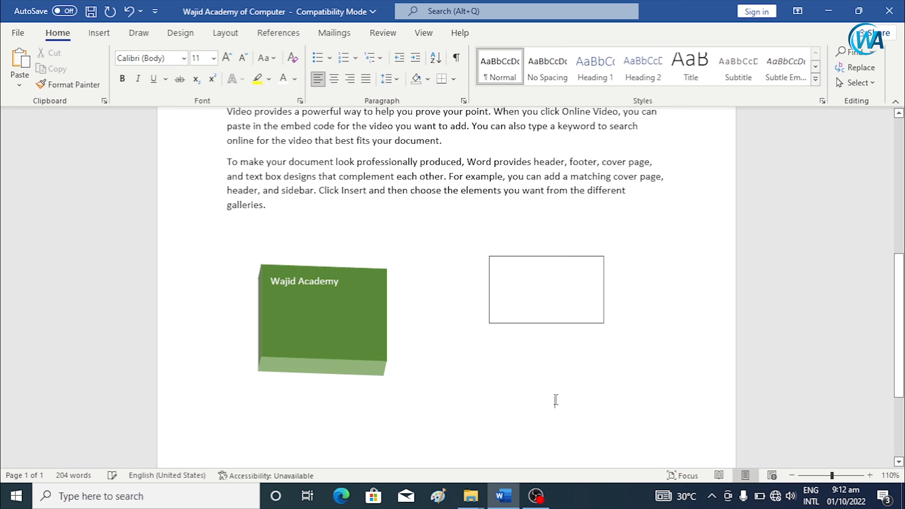
# Group the Wajid Academy box with the blank text box, and move the group slightly down the page.
pyautogui.click(353, 266)
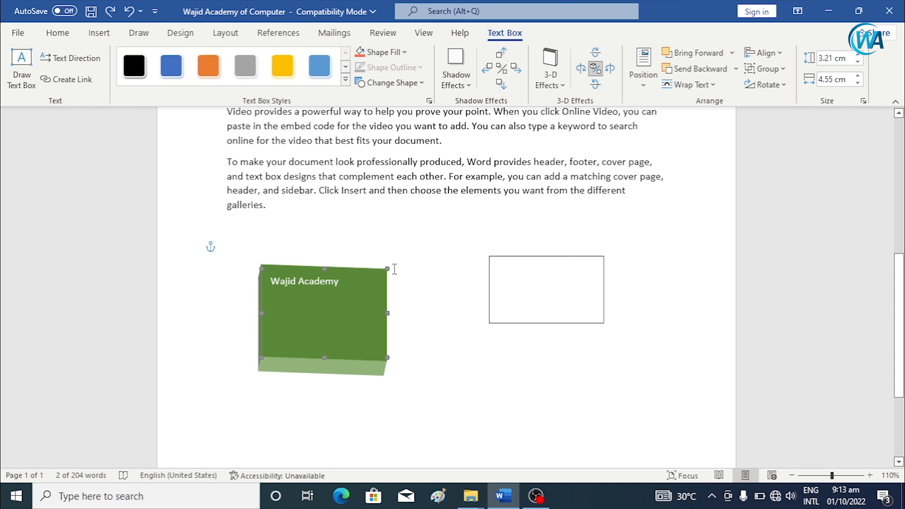
pyautogui.click(563, 281)
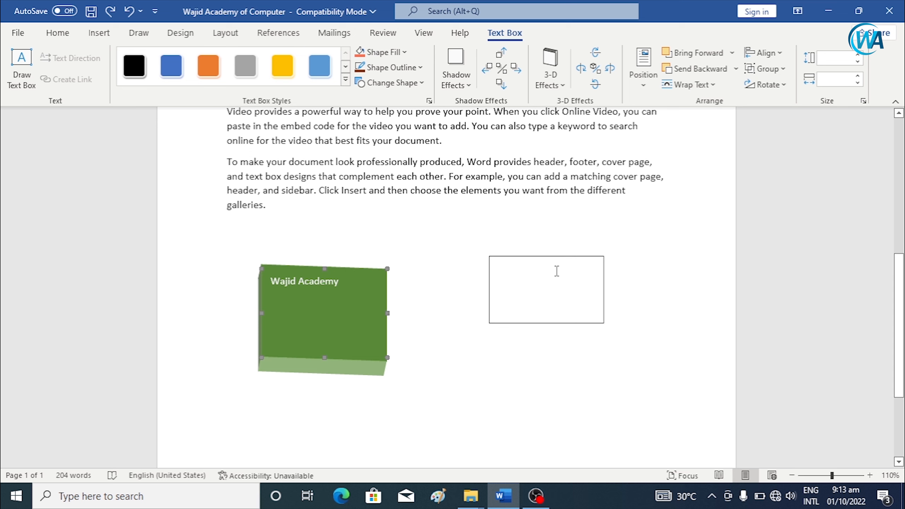
pyautogui.click(784, 68)
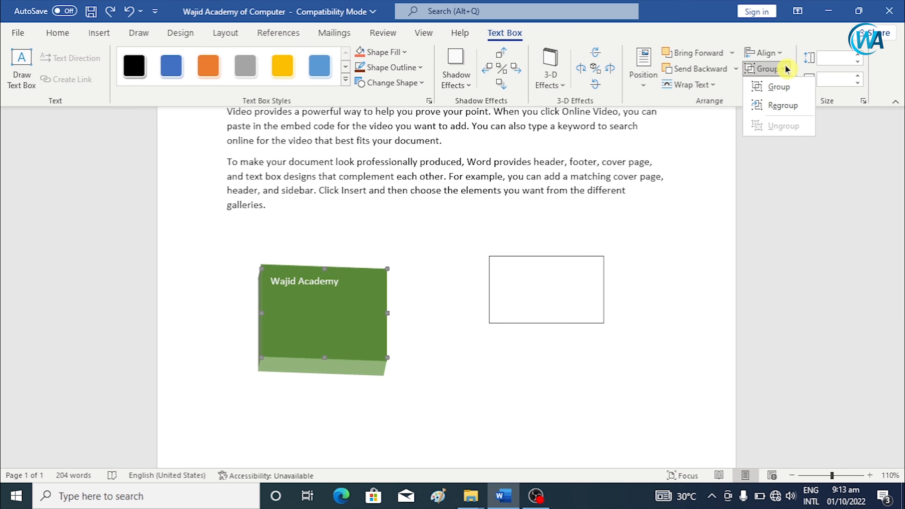
pyautogui.click(765, 88)
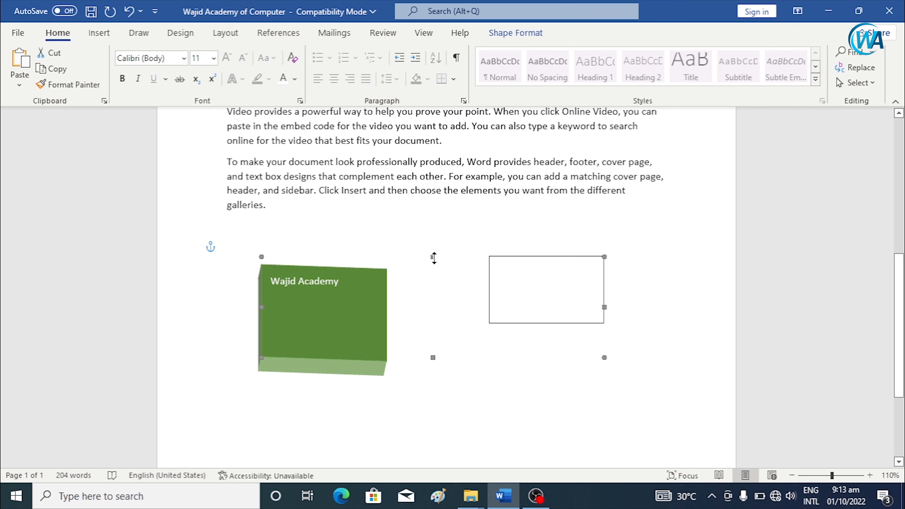
pyautogui.moveTo(356, 257); pyautogui.dragTo(360, 319)
pyautogui.click(354, 208)
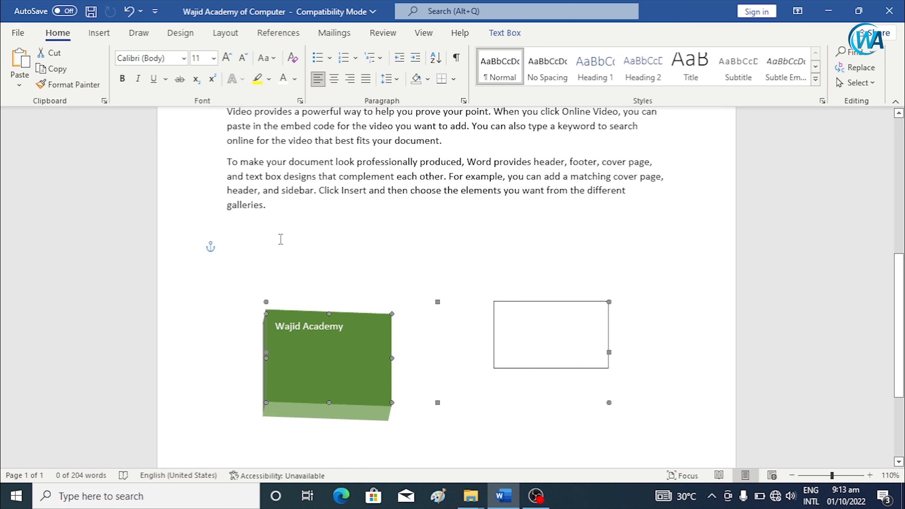
# Ungroup the Wajid Academy box and the blank text box.
pyautogui.click(331, 307)
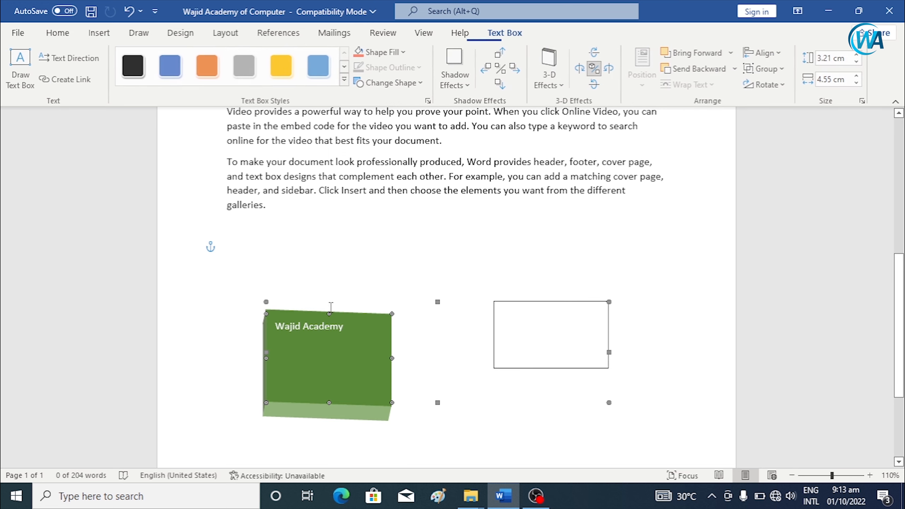
pyautogui.click(763, 68)
pyautogui.click(773, 128)
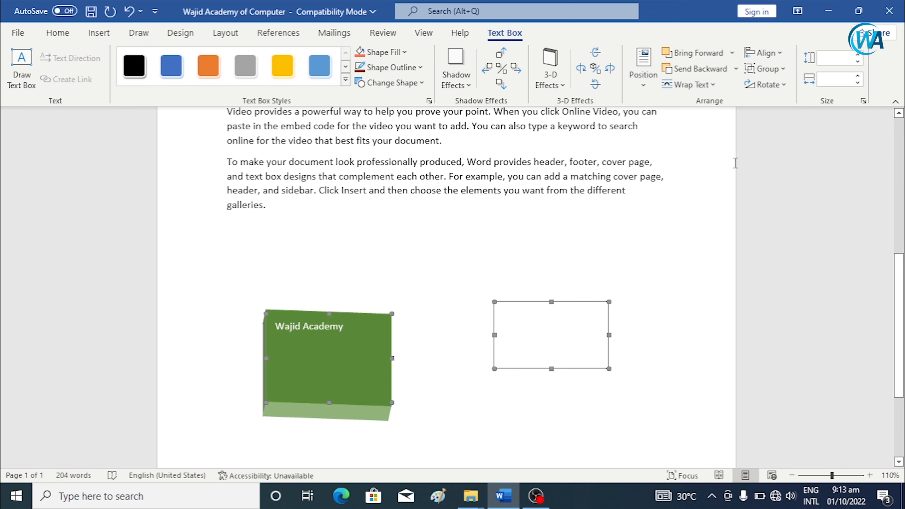
# View the rotation options for the two selected boxes, and place the cursor inside the blank text box.
pyautogui.click(784, 85)
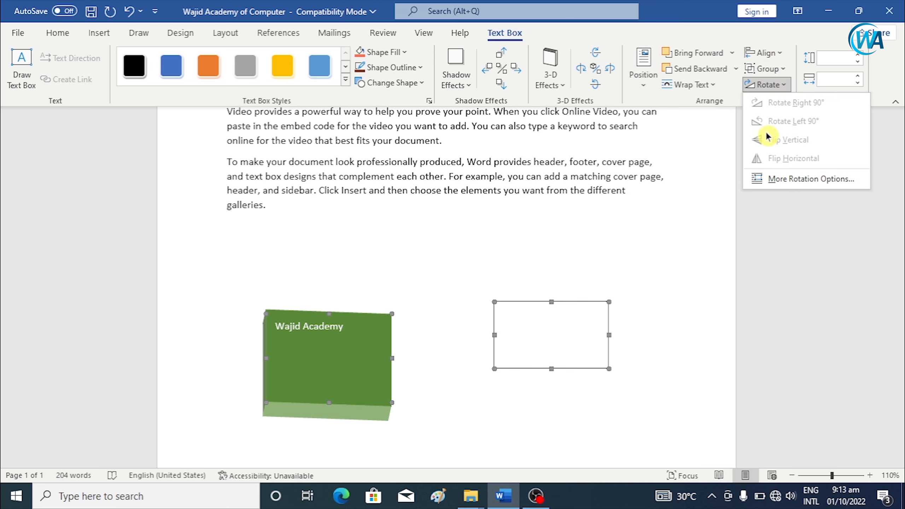
pyautogui.click(599, 342)
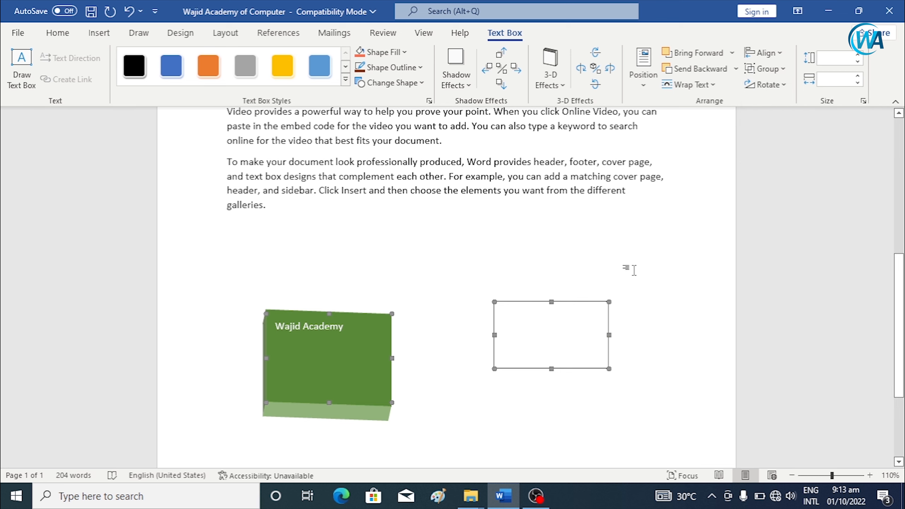
pyautogui.click(634, 270)
pyautogui.click(584, 325)
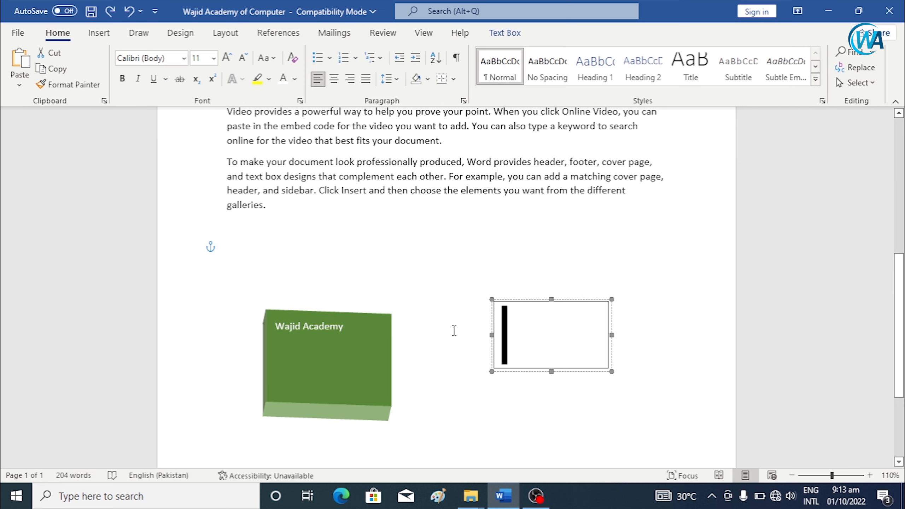
# Select the Wajid Academy box and examine the rotation options available for it.
pyautogui.click(374, 317)
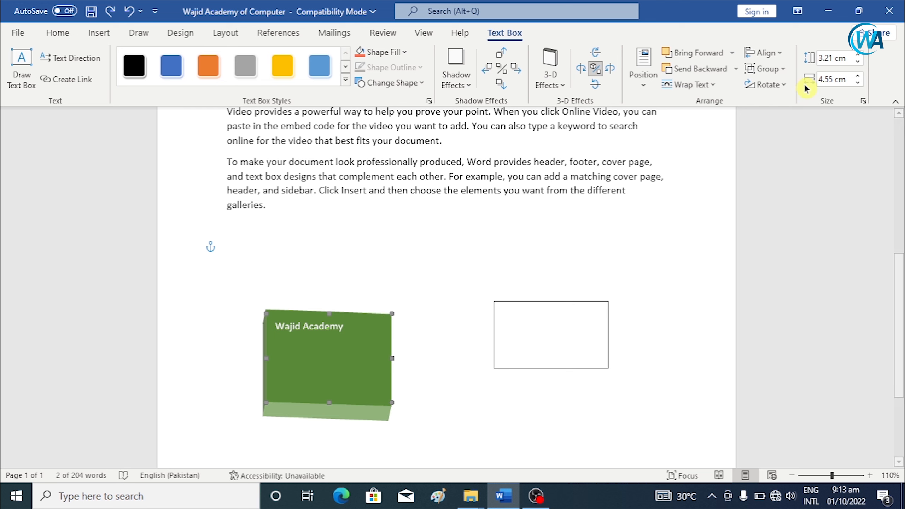
pyautogui.click(783, 86)
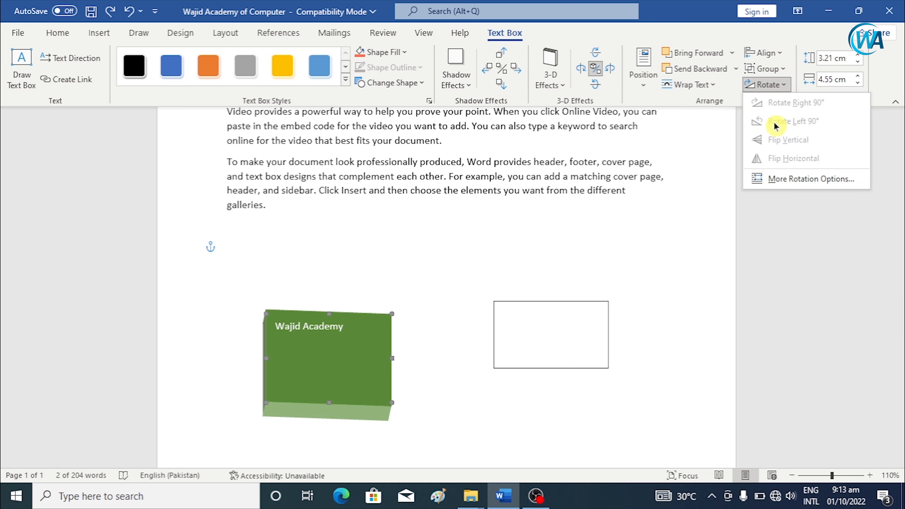
pyautogui.click(773, 178)
pyautogui.click(594, 88)
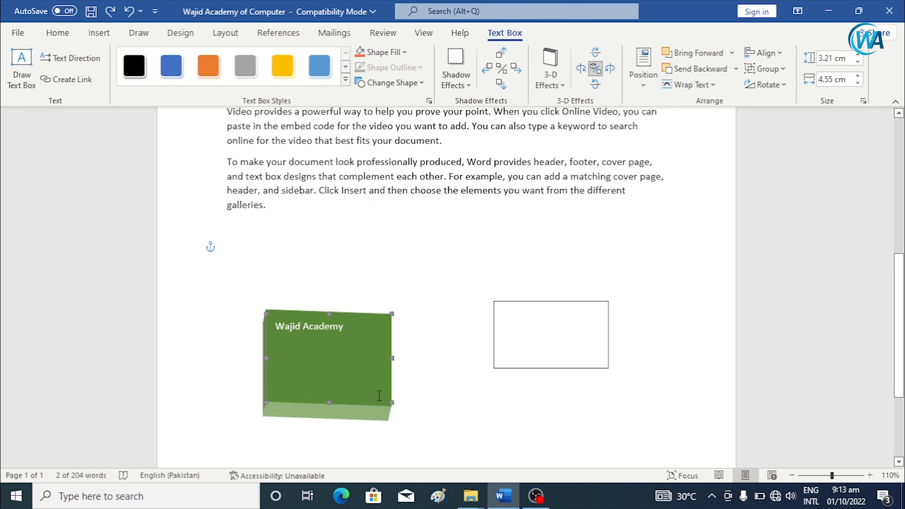
pyautogui.click(766, 85)
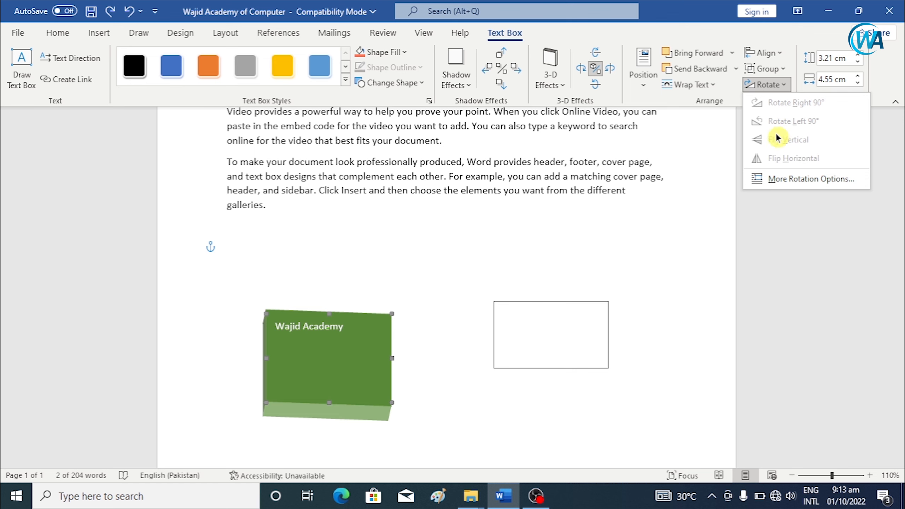
pyautogui.click(645, 229)
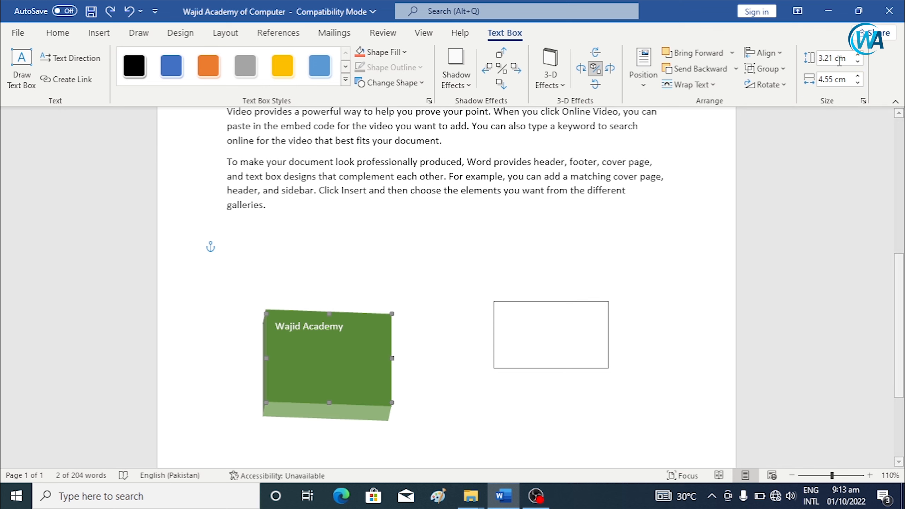
# Increase the height of the Wajid Academy box to 3.8 cm.
pyautogui.click(862, 57)
pyautogui.click(863, 56)
pyautogui.click(862, 58)
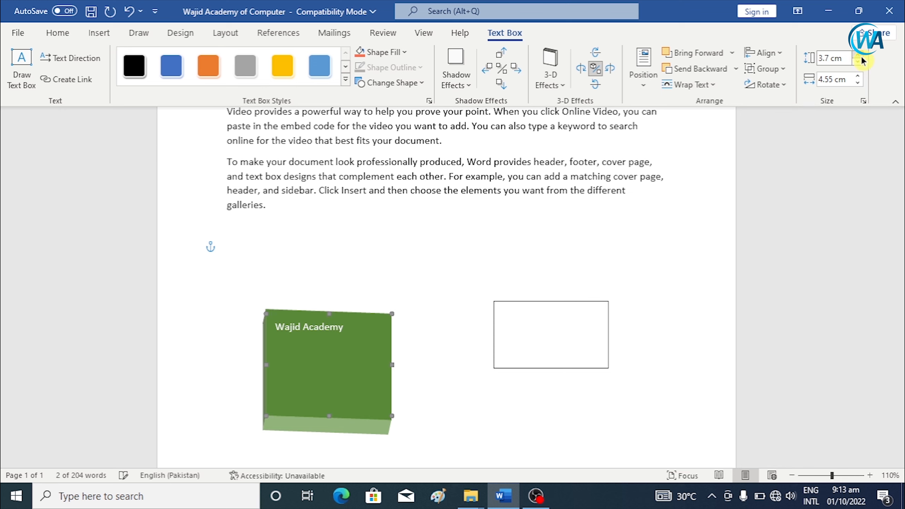
pyautogui.click(858, 55)
pyautogui.click(858, 55)
pyautogui.click(858, 55)
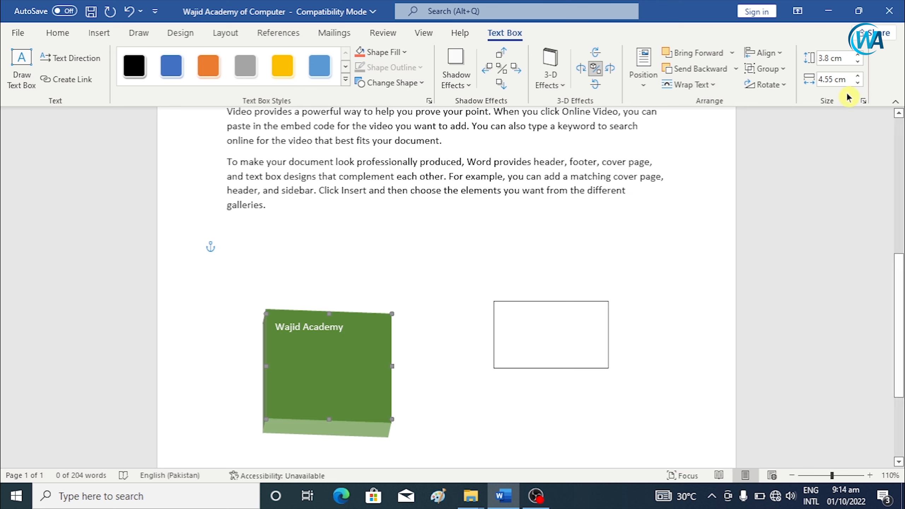
# Narrow the Wajid Academy box to a width of 4 cm.
pyautogui.click(857, 84)
pyautogui.click(857, 84)
pyautogui.click(857, 85)
pyautogui.click(857, 85)
pyautogui.click(857, 84)
pyautogui.click(857, 84)
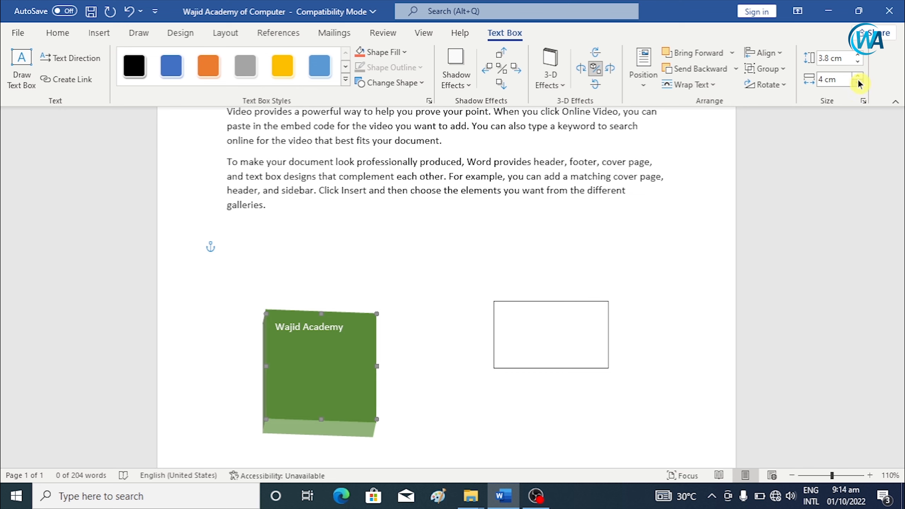
# Widen the Wajid Academy box to a width of 5.1 cm.
pyautogui.click(859, 78)
pyautogui.click(859, 78)
pyautogui.click(859, 78)
pyautogui.click(860, 78)
pyautogui.click(859, 78)
pyautogui.click(859, 77)
pyautogui.click(859, 78)
pyautogui.click(859, 78)
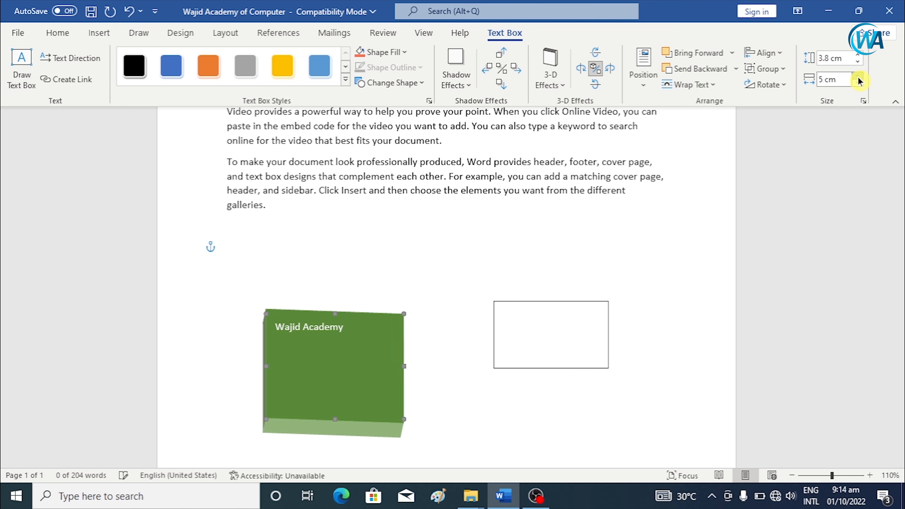
pyautogui.click(859, 78)
pyautogui.click(859, 77)
pyautogui.click(859, 77)
pyautogui.click(859, 85)
pyautogui.click(859, 85)
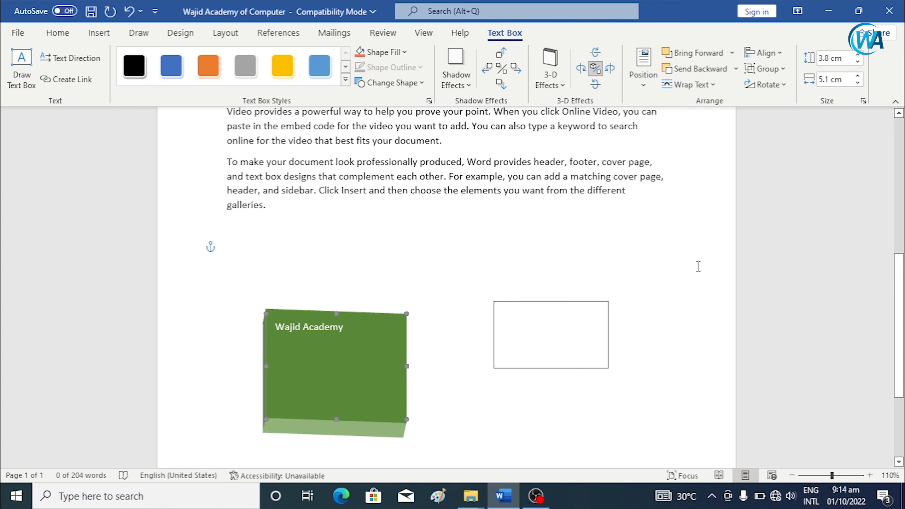
pyautogui.scroll(3, 600, 300)
pyautogui.scroll(-4, 600, 300)
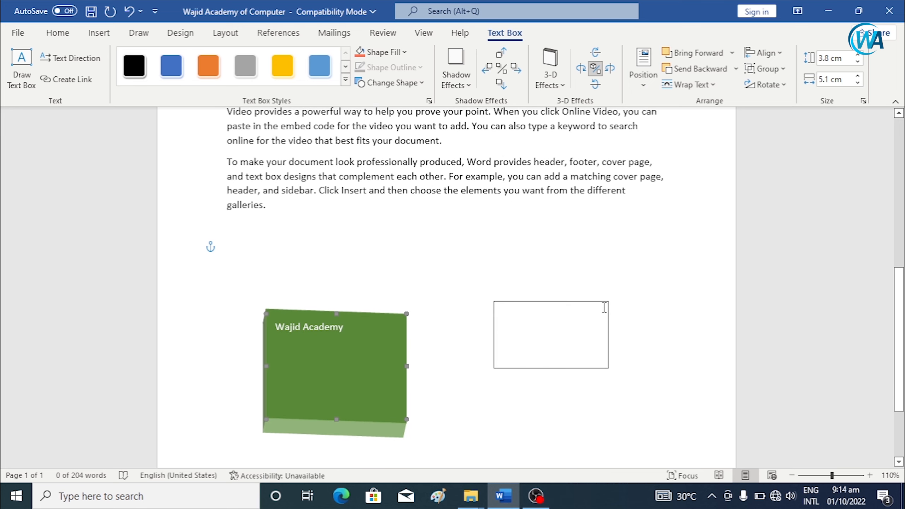